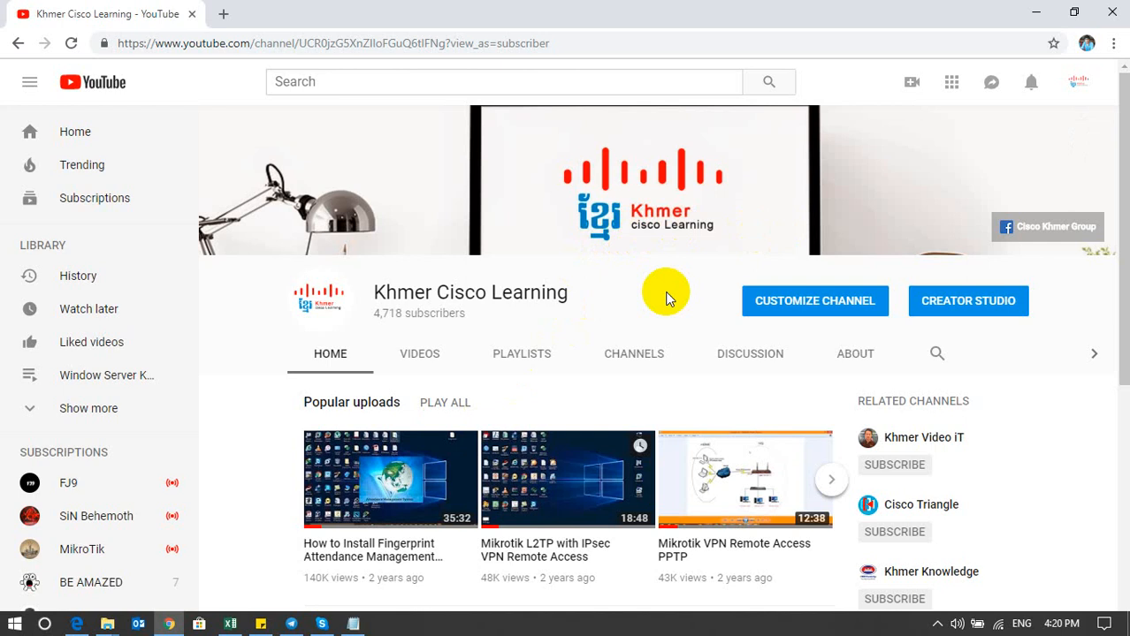
Look over the Khmer Cisco Learning channel's home page, including its popular uploads, recent uploads and created playlists.
scroll(668, 298, "down", 5)
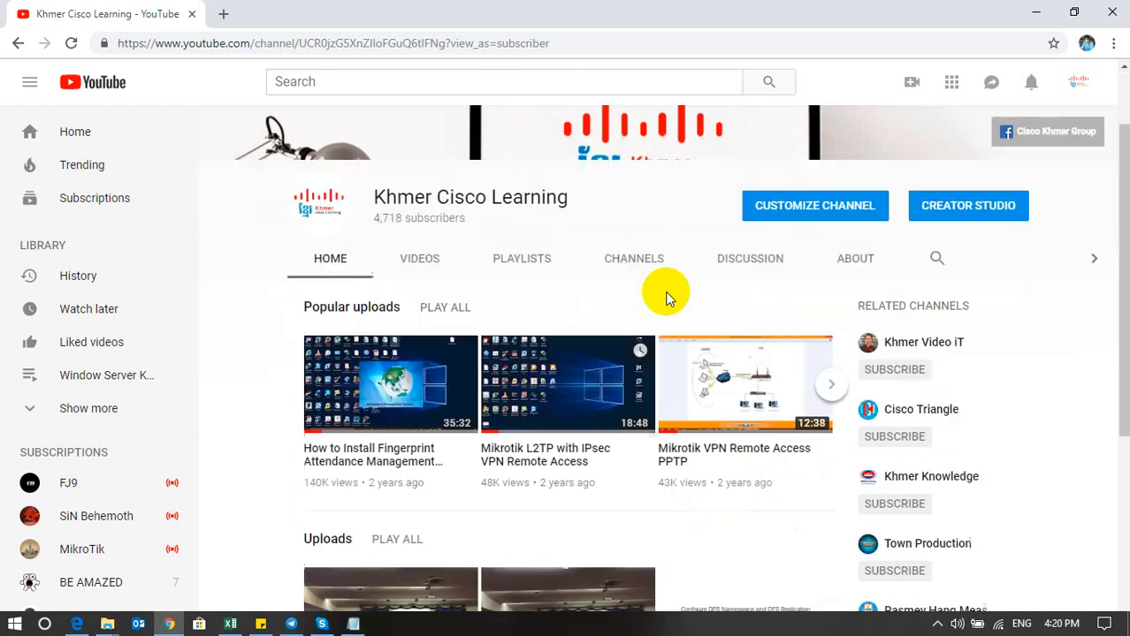
scroll(667, 299, "up", 5)
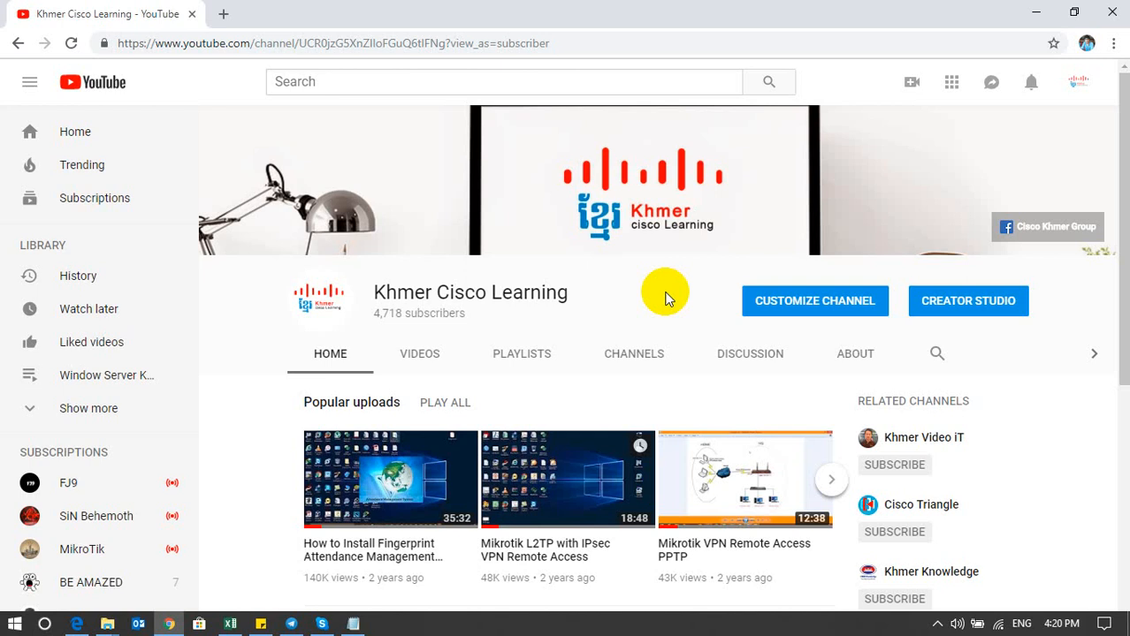
scroll(664, 298, "down", 1)
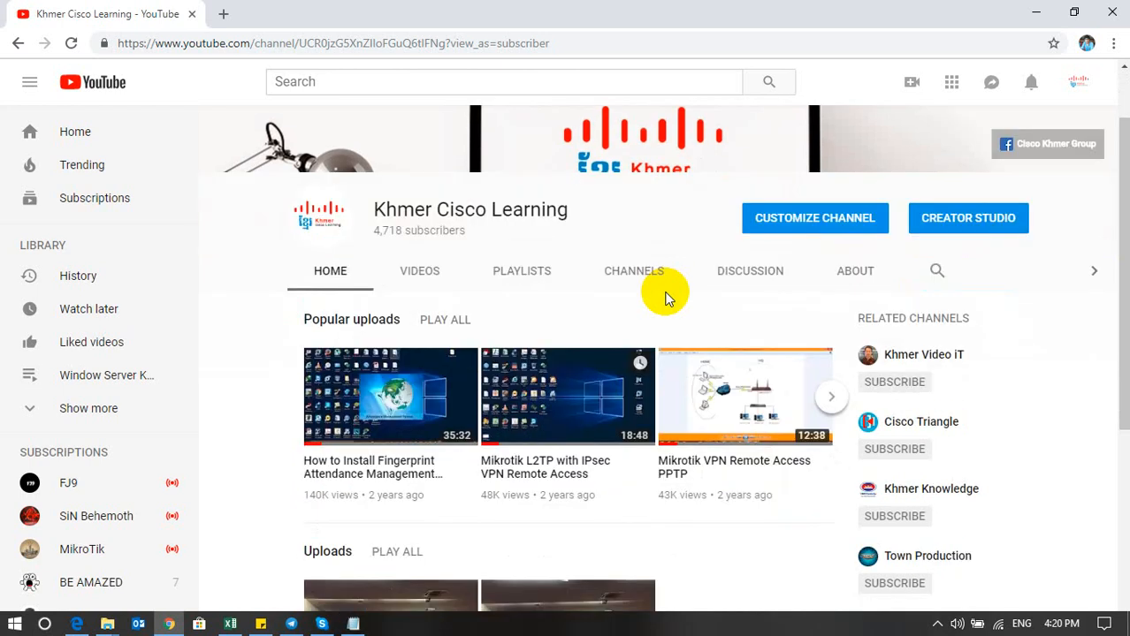
scroll(665, 298, "down", 4)
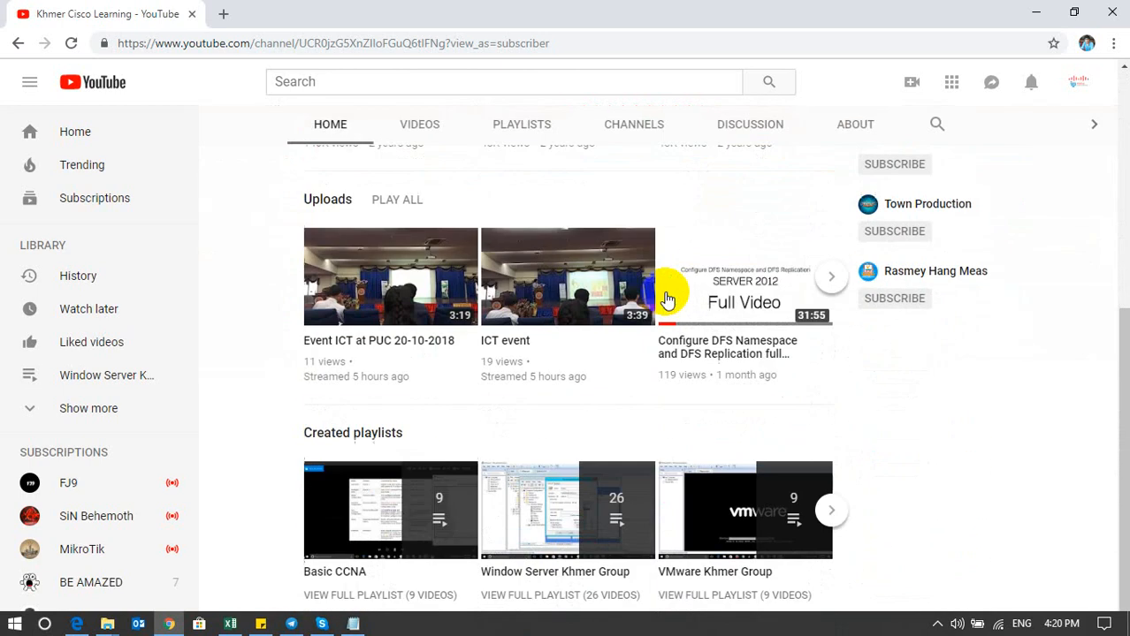
scroll(666, 301, "up", 5)
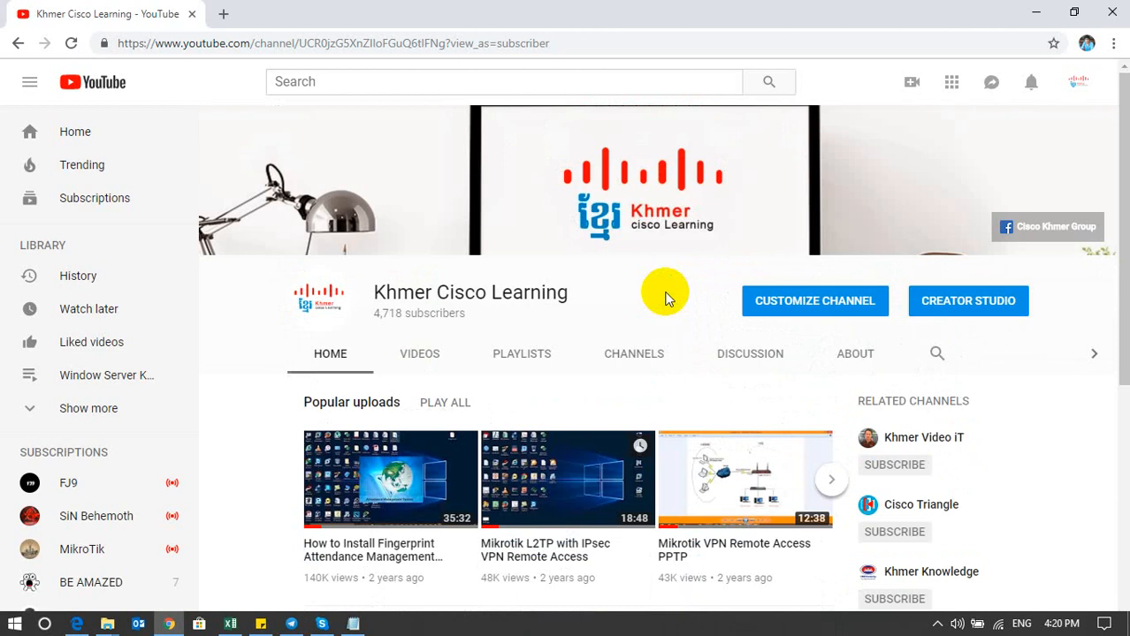
left_click(1079, 80)
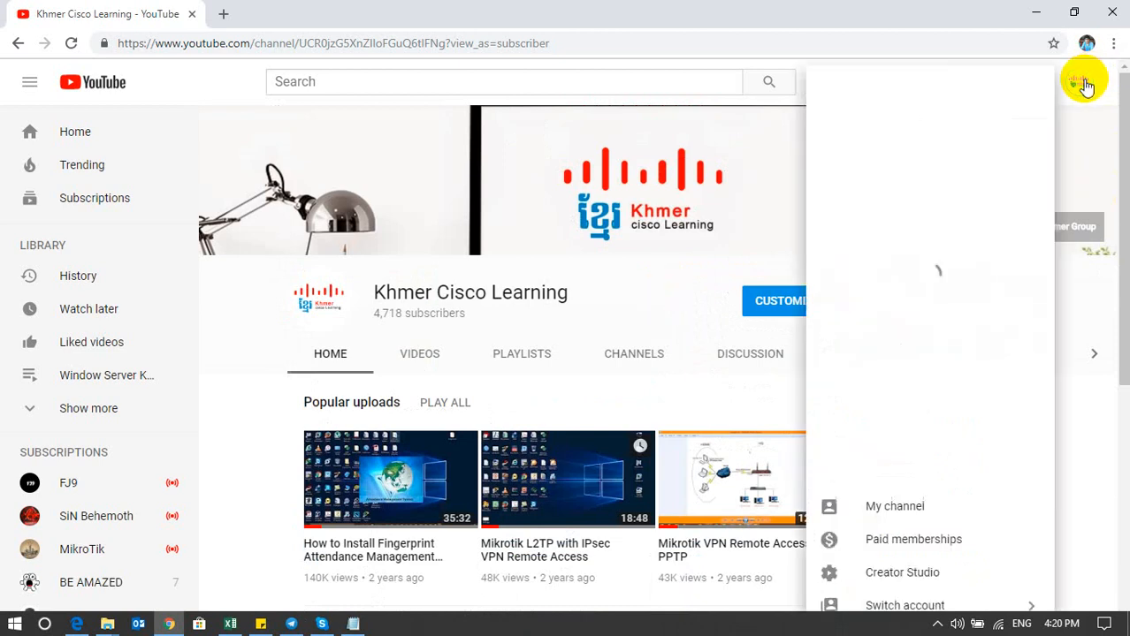
left_click(960, 146)
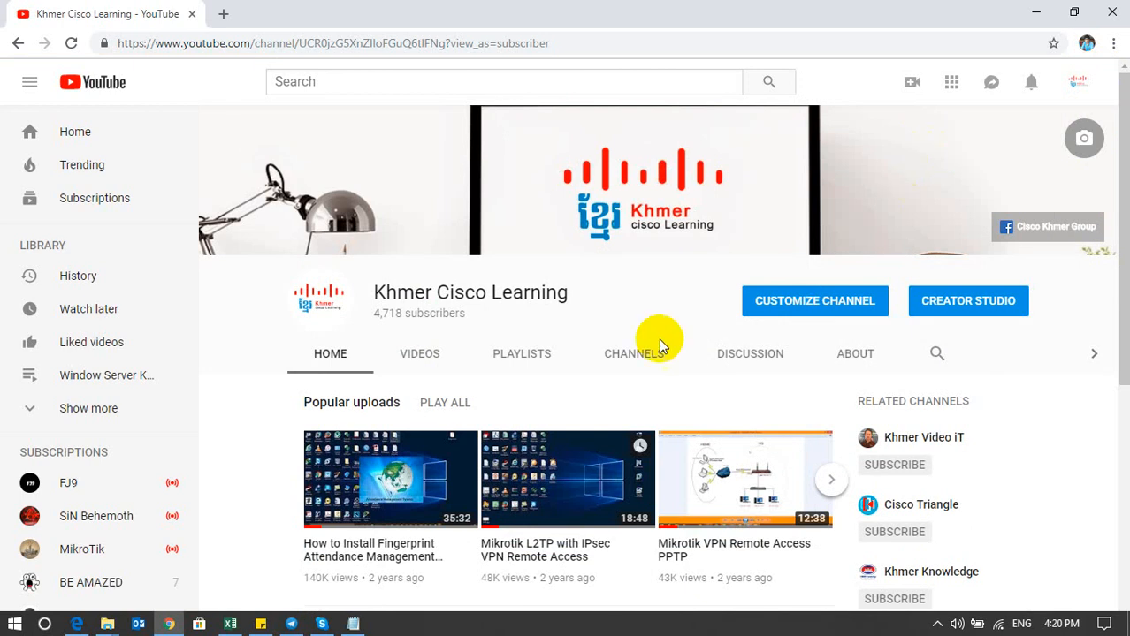
scroll(529, 373, "down", 5)
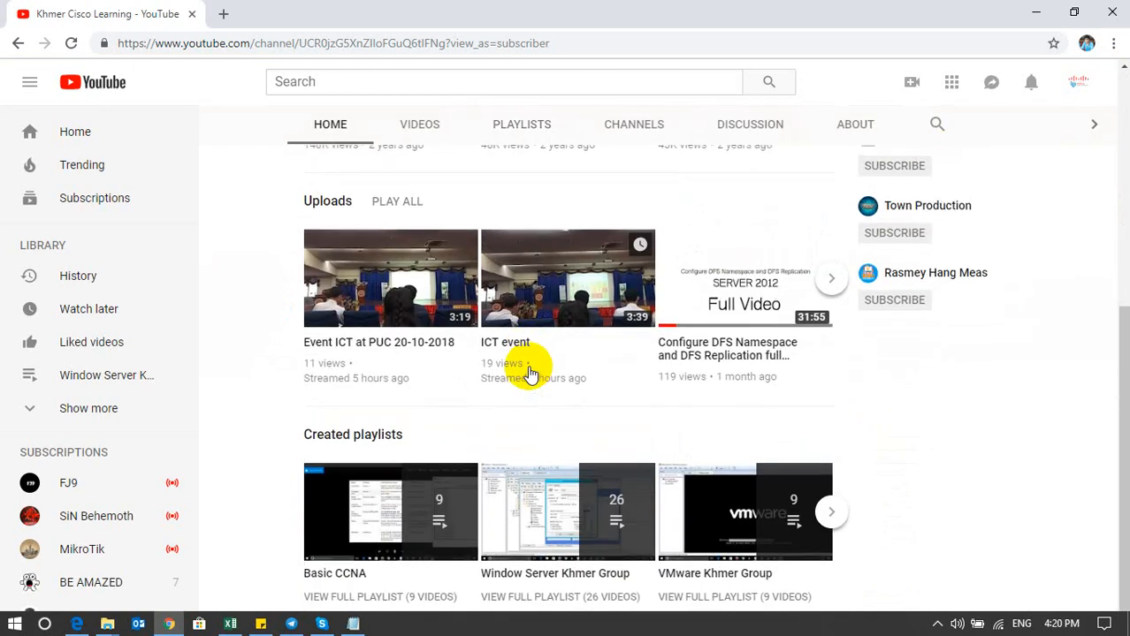
scroll(529, 373, "up", 5)
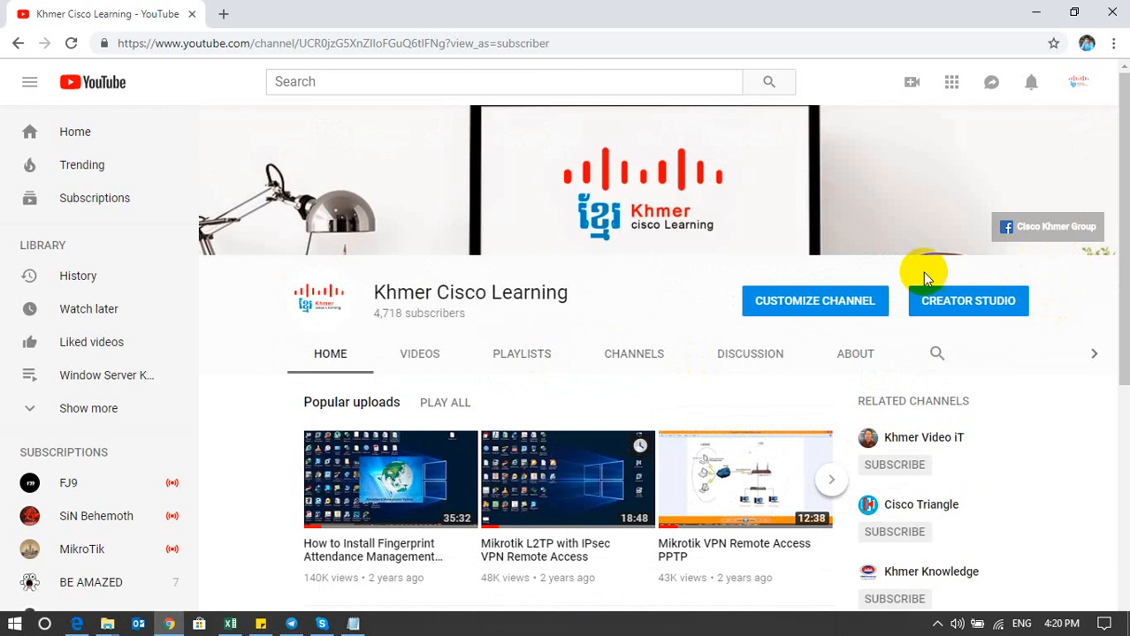
Open the channel's customization view and examine its watch-next, popular uploads, uploads and created playlists sections.
left_click(850, 301)
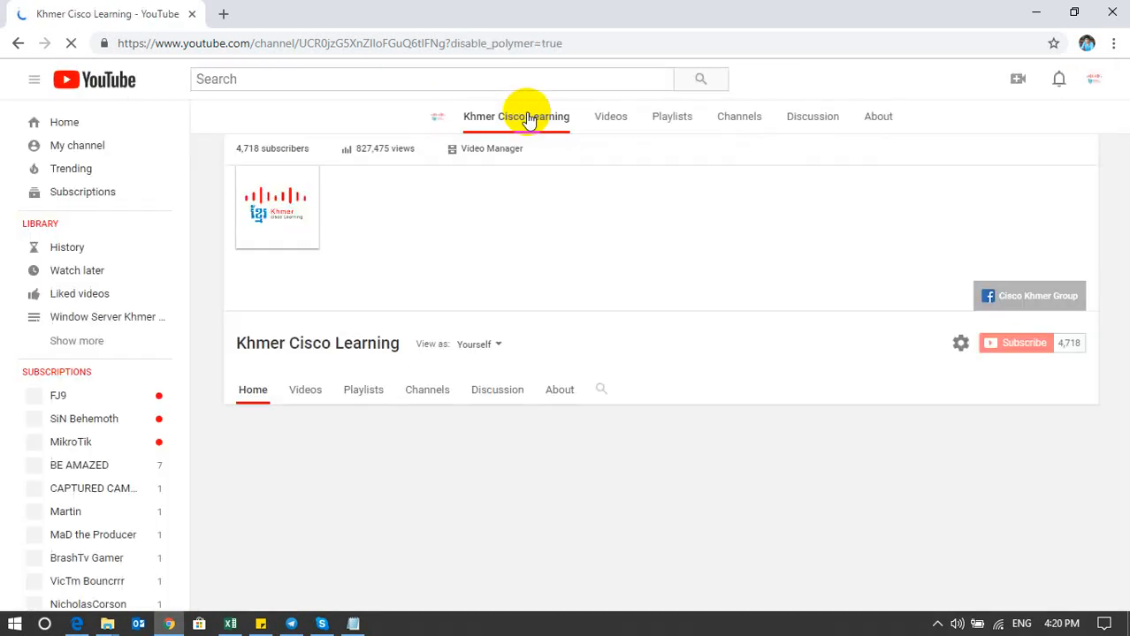
scroll(516, 230, "down", 2)
scroll(515, 255, "down", 5)
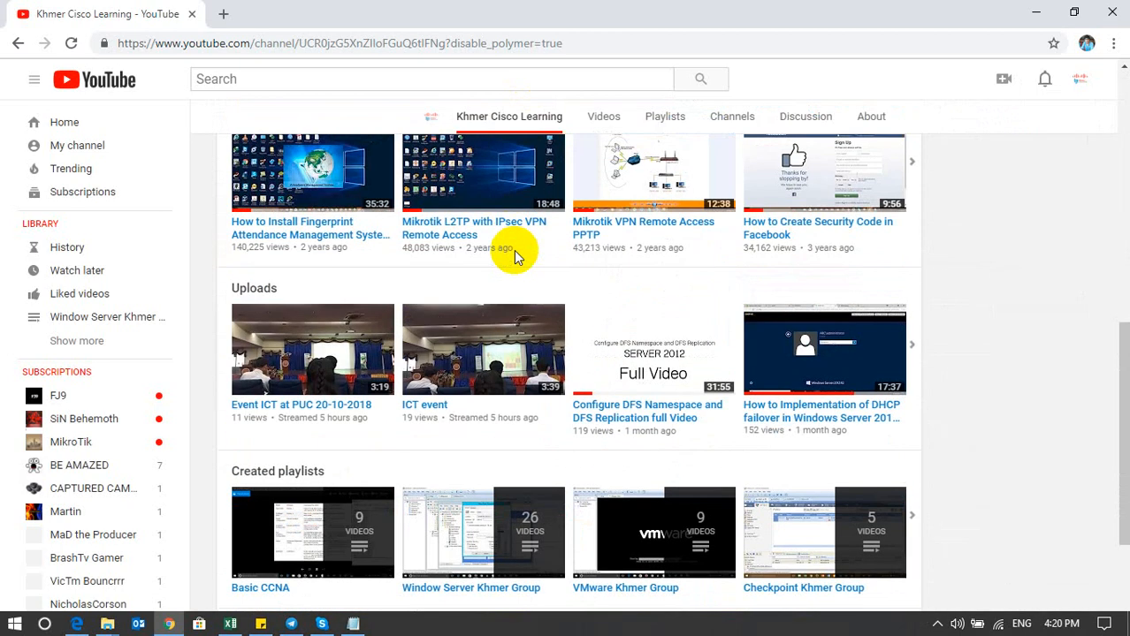
scroll(514, 250, "up", 4)
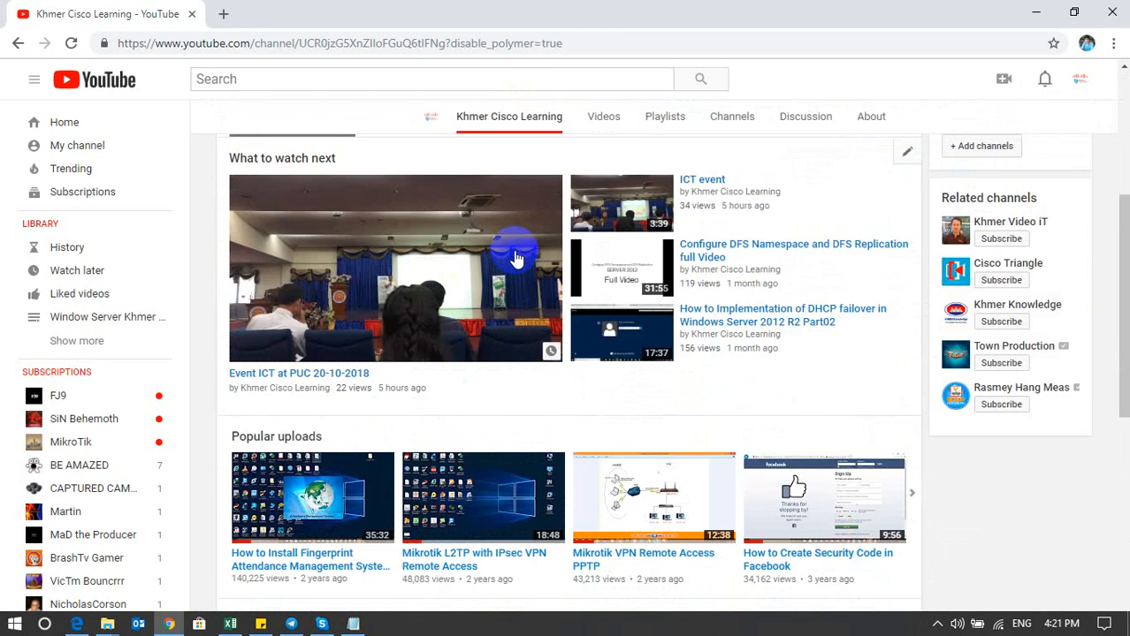
scroll(516, 257, "down", 3)
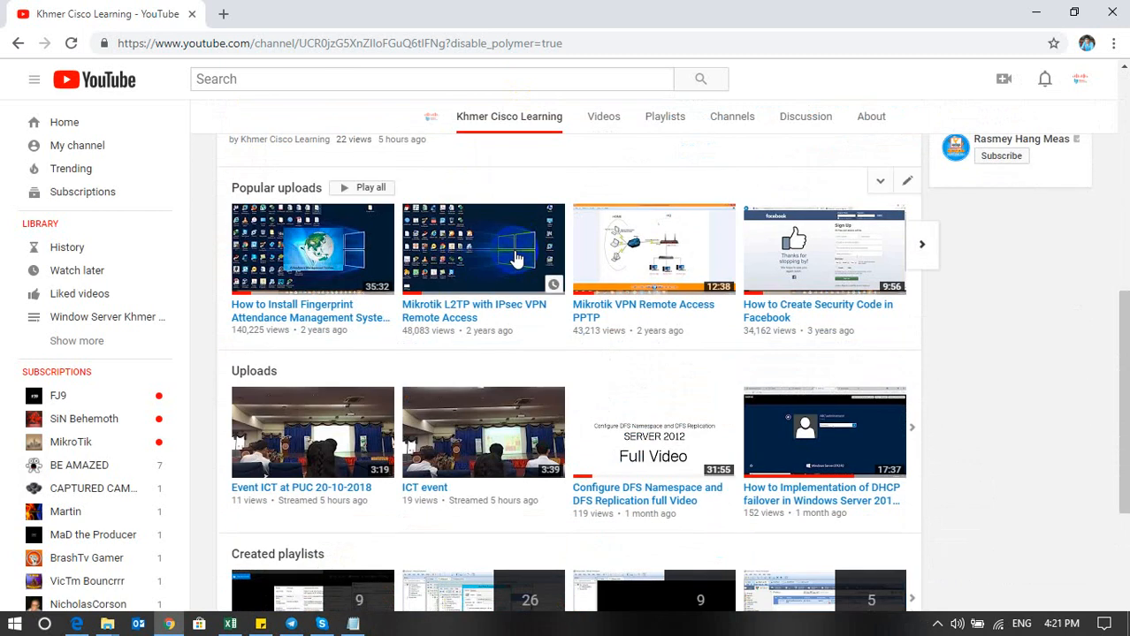
scroll(517, 257, "down", 2)
left_click(516, 257)
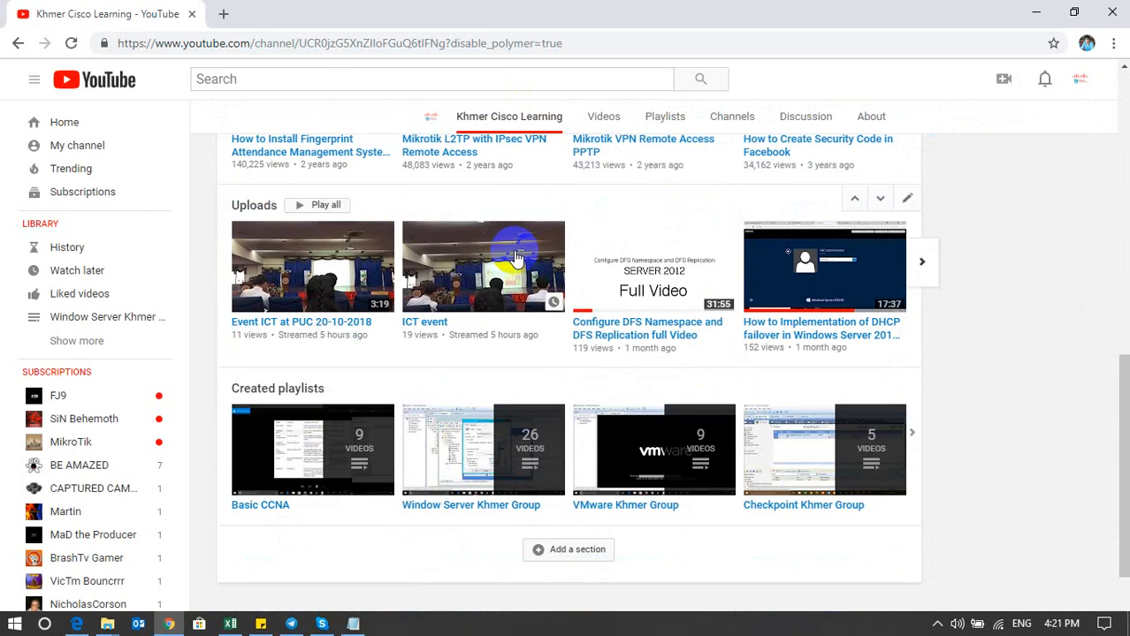
scroll(517, 257, "up", 2)
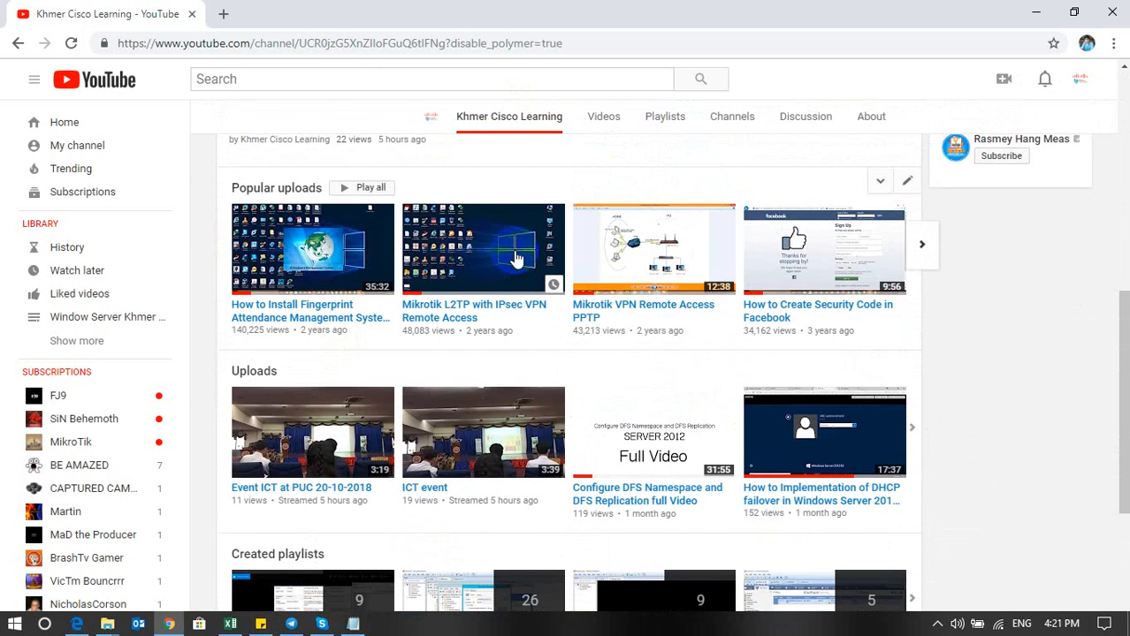
scroll(516, 257, "up", 3)
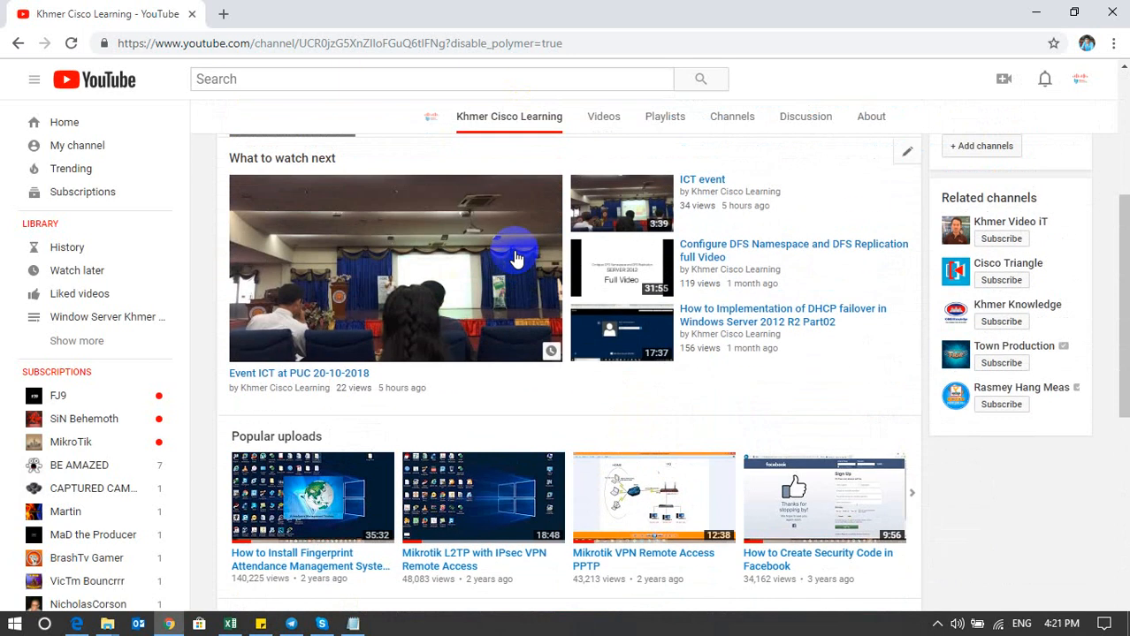
scroll(517, 221, "up", 4)
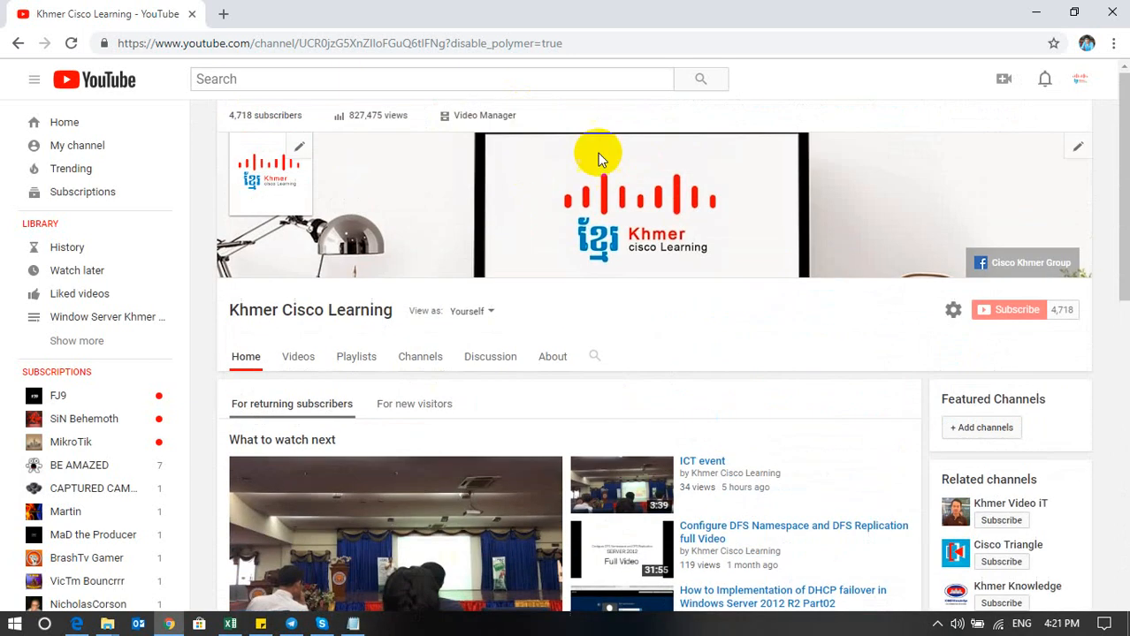
Show the channel's full video list and open the video "How to edit current device on Attendance Management Program".
left_click(467, 131)
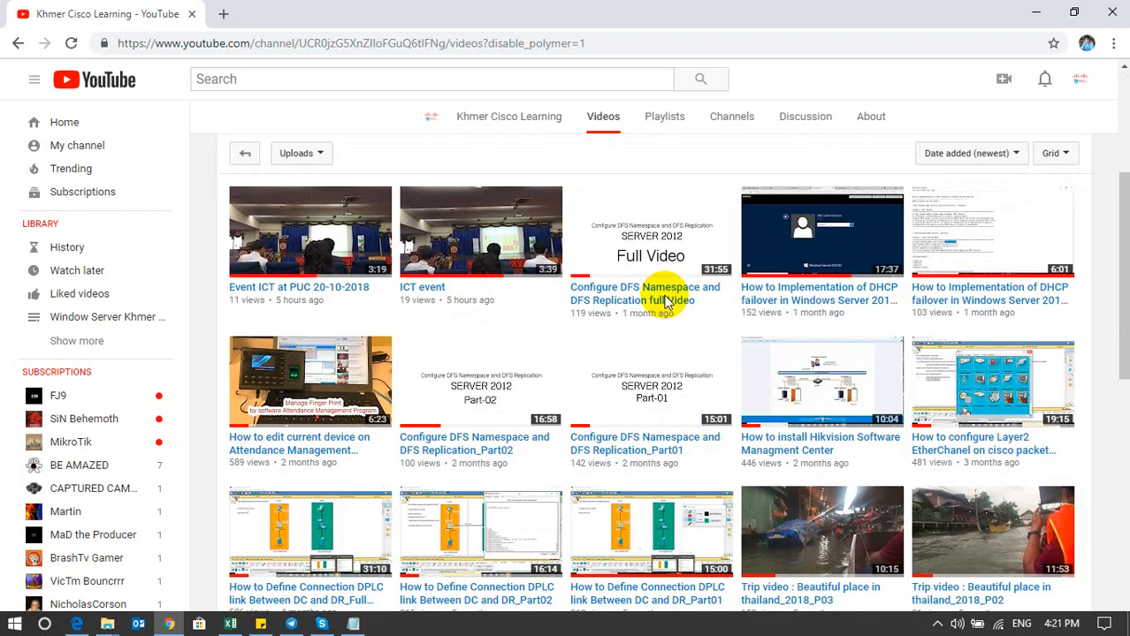
scroll(665, 302, "down", 1)
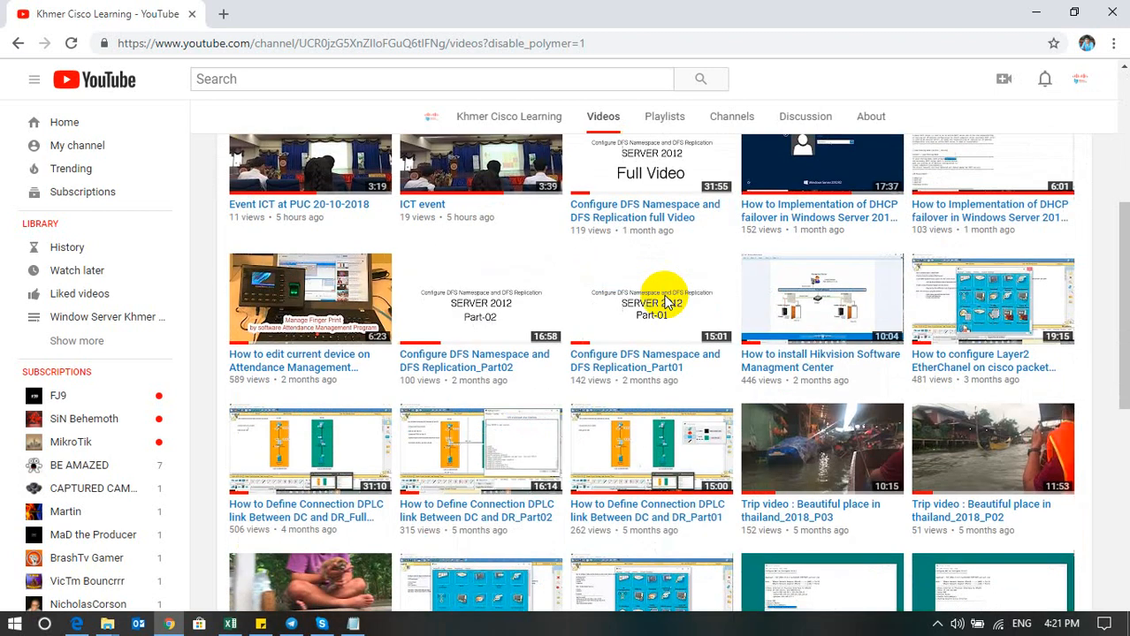
left_click(277, 371)
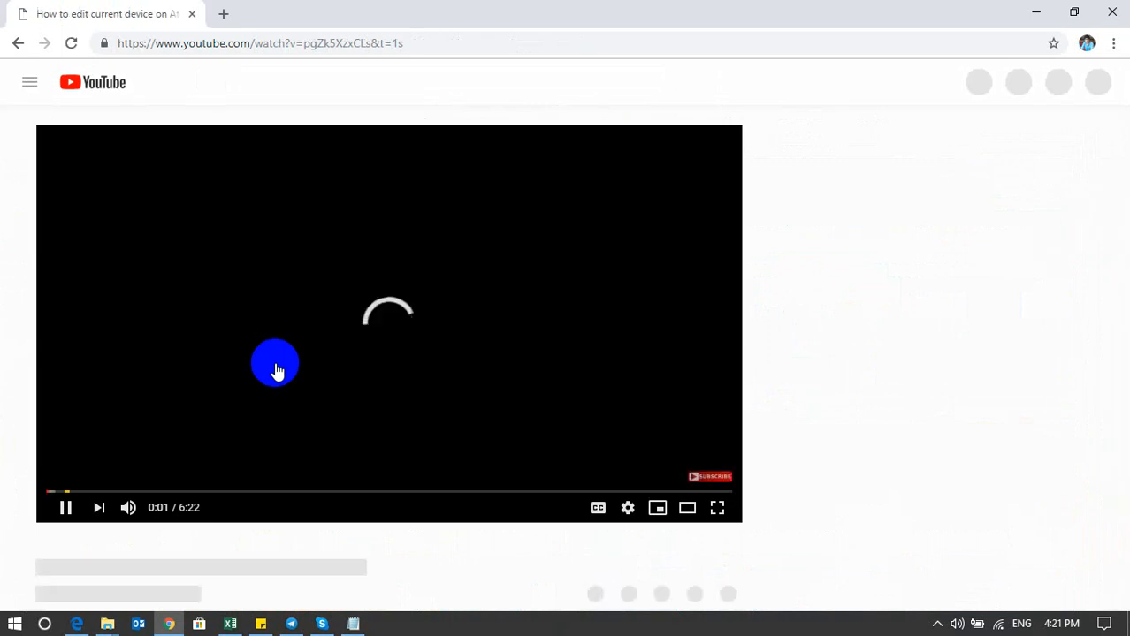
Review the details below the playing video and highlight the end of its title through "Attendance Management Program".
scroll(277, 371, "down", 3)
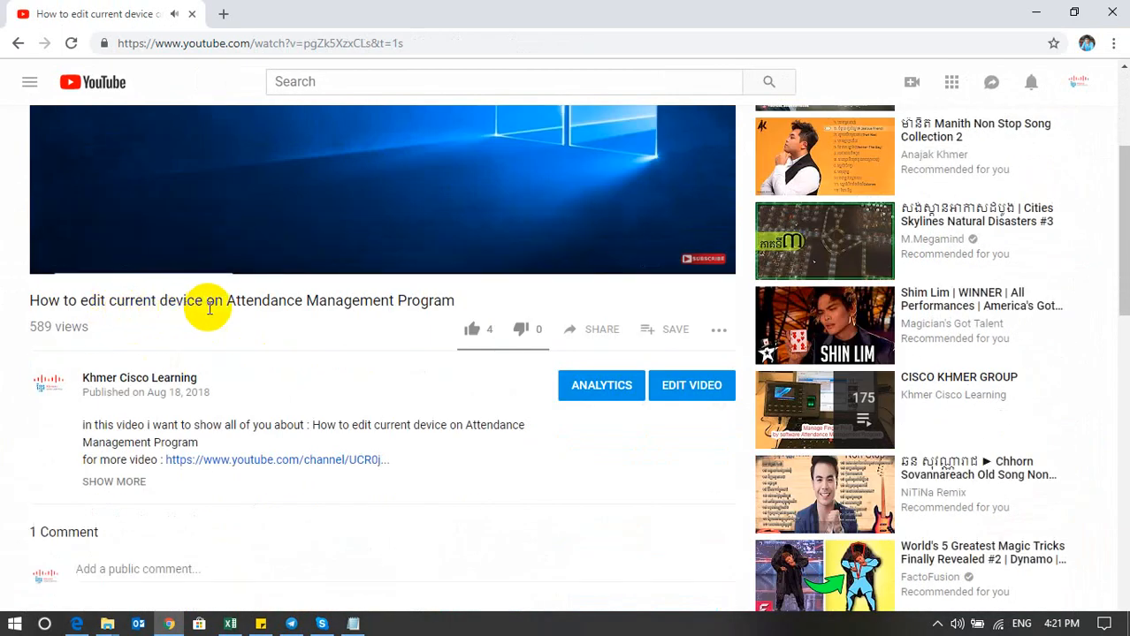
scroll(423, 324, "up", 2)
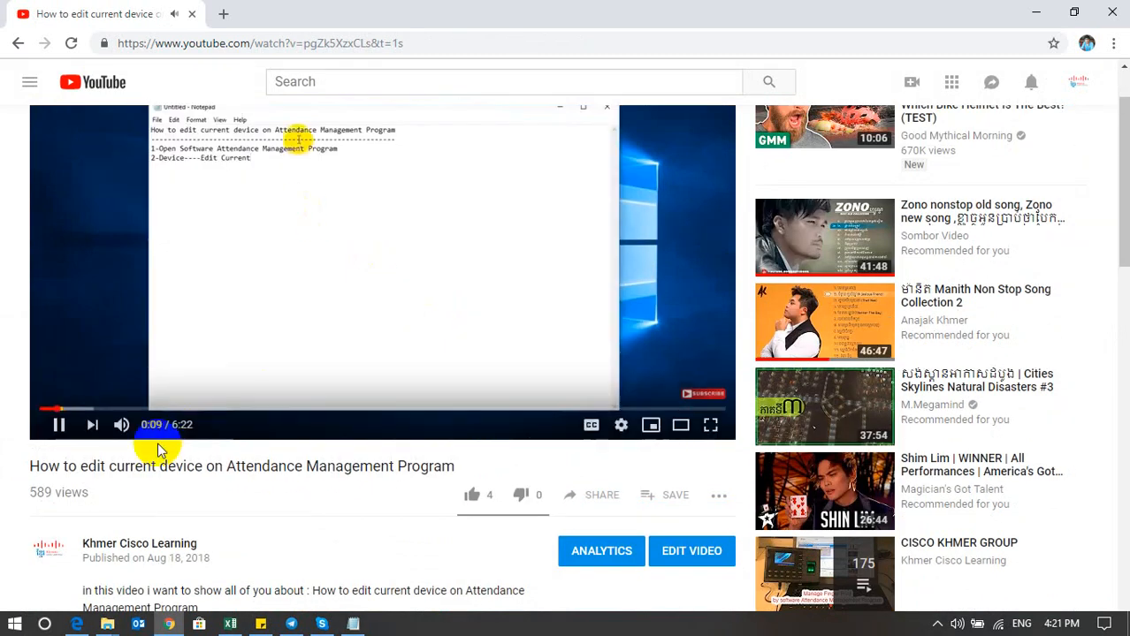
left_click_drag(143, 465, 454, 460)
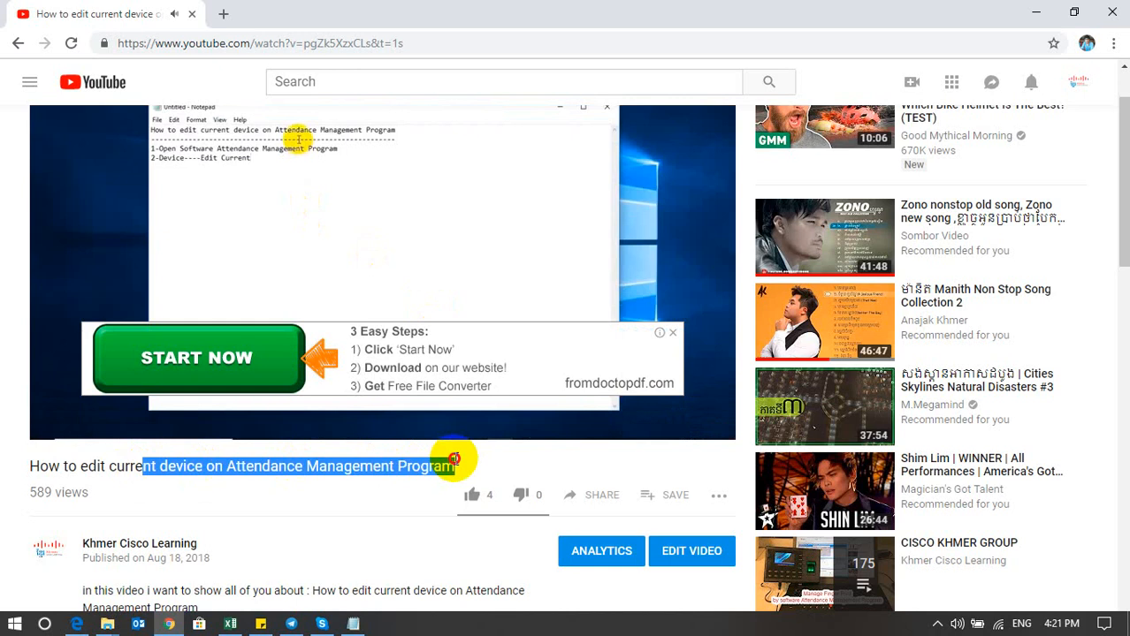
Switch to the Notepad notes and highlight "shift Timetable Maintenance on Attendance Management Program" in the heading line.
key("alt+Tab")
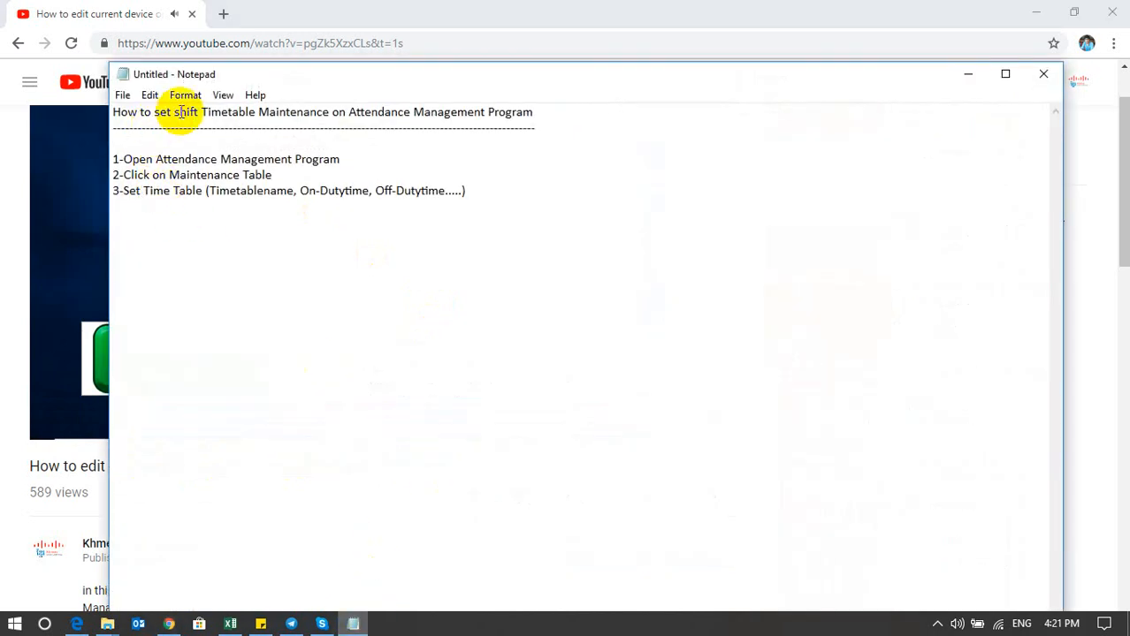
left_click_drag(178, 114, 534, 115)
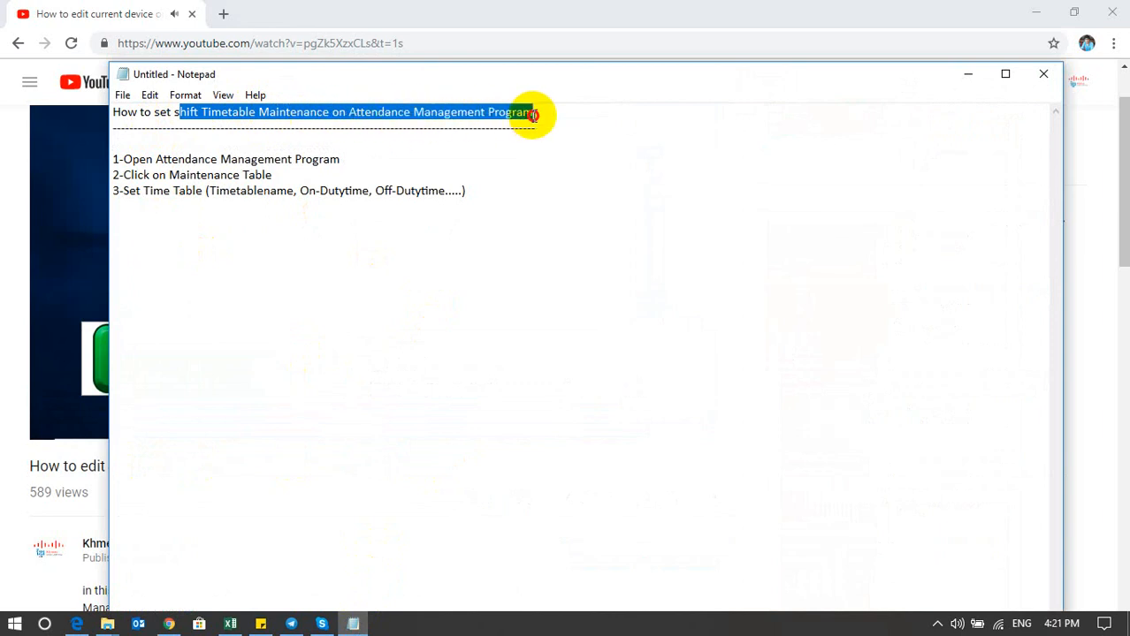
left_click(347, 160)
left_click_drag(174, 114, 540, 111)
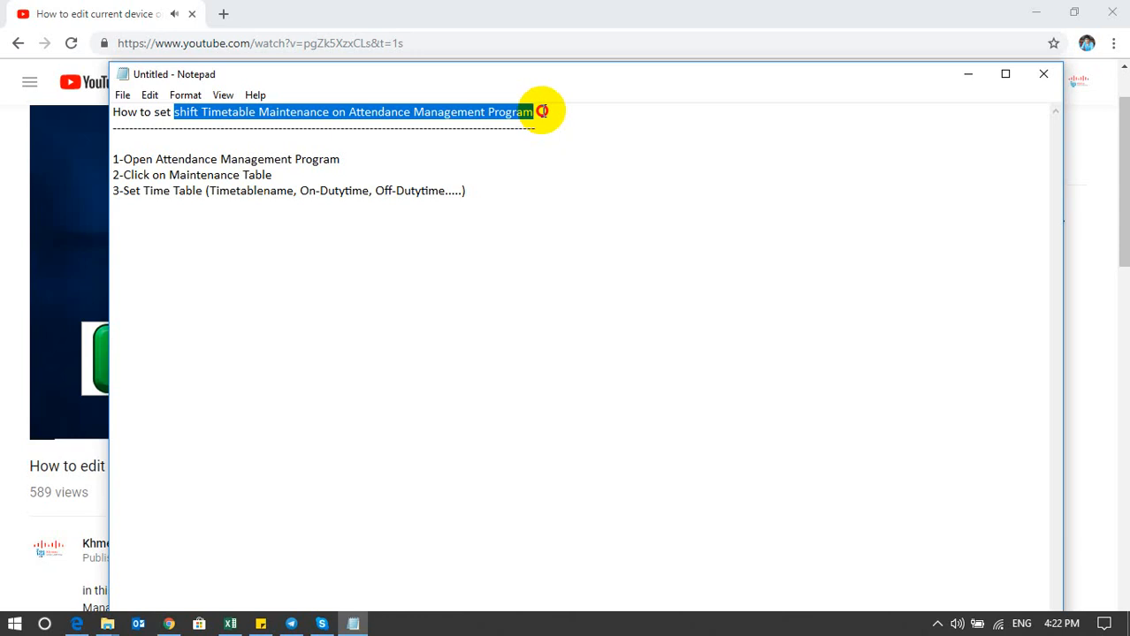
left_click(627, 176)
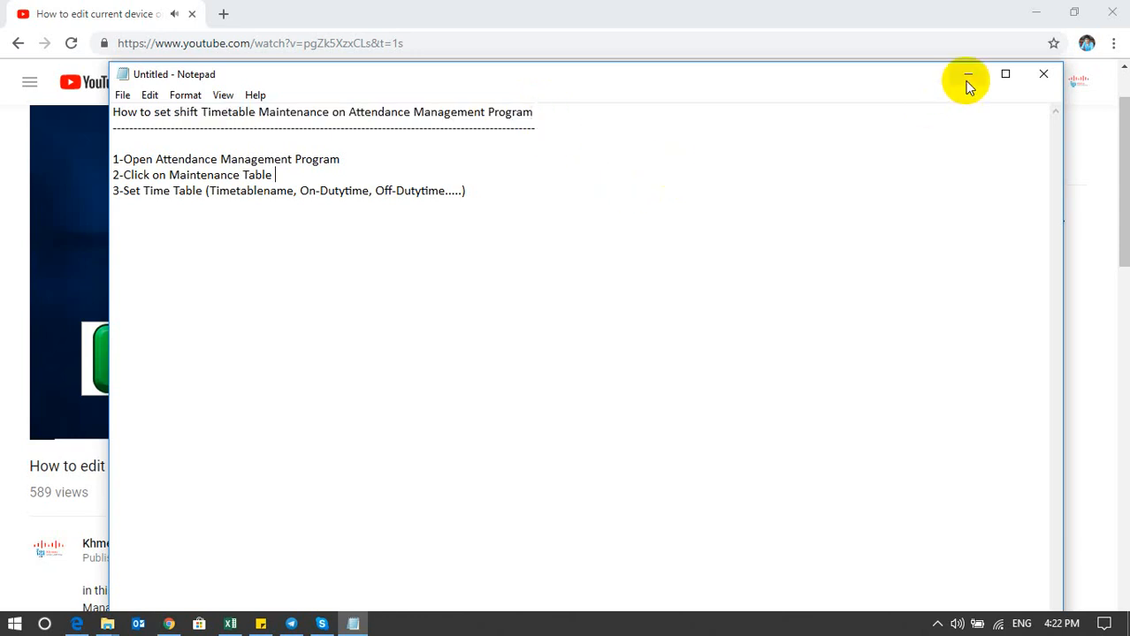
Return to the YouTube video, pause it and highlight its title from "edit current device" onward.
left_click(968, 75)
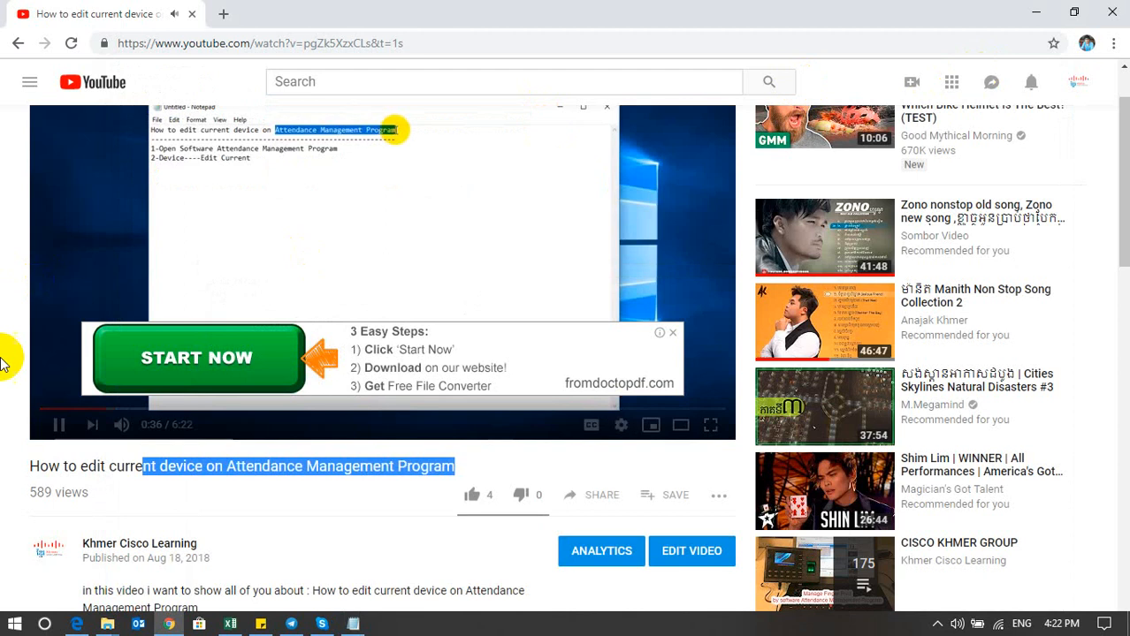
left_click(56, 422)
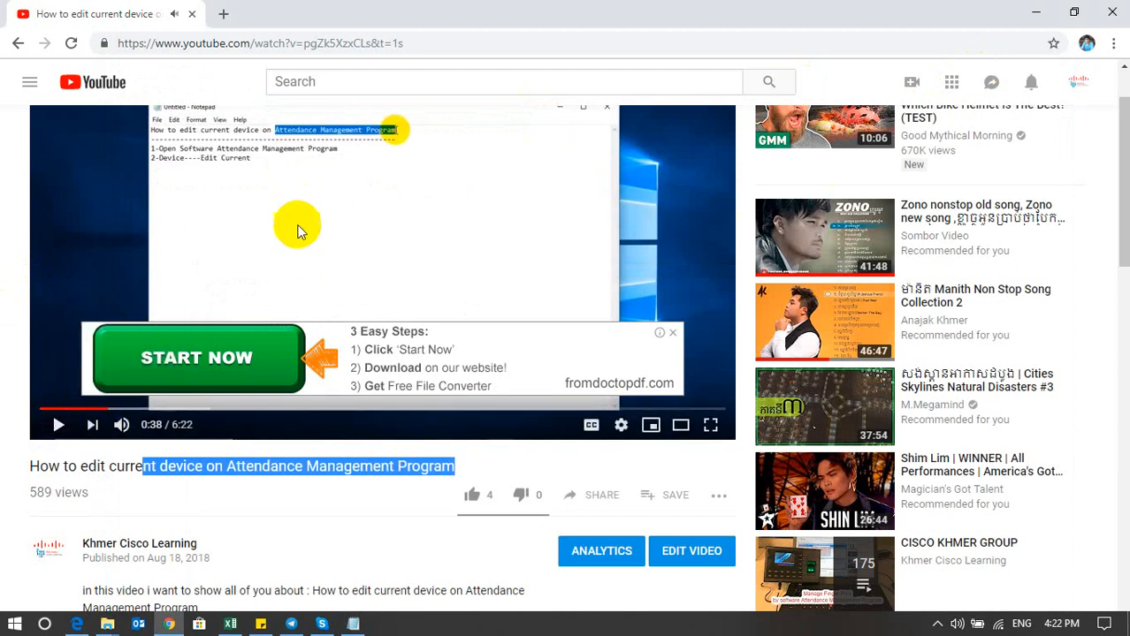
scroll(299, 232, "up", 1)
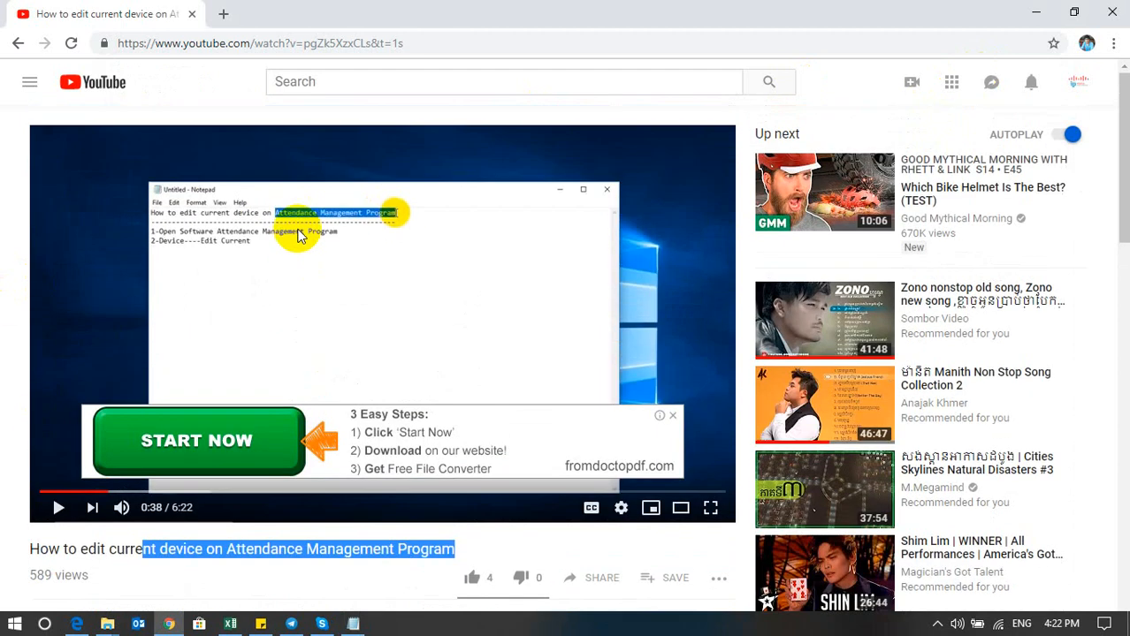
scroll(292, 237, "down", 1)
left_click(124, 466)
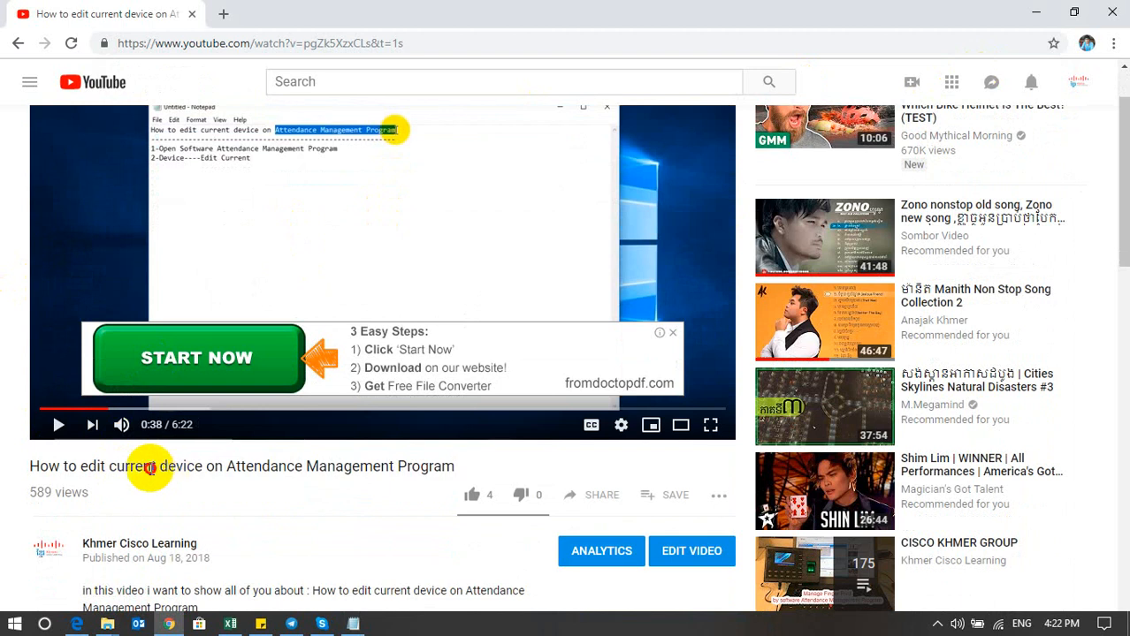
left_click_drag(152, 466, 455, 467)
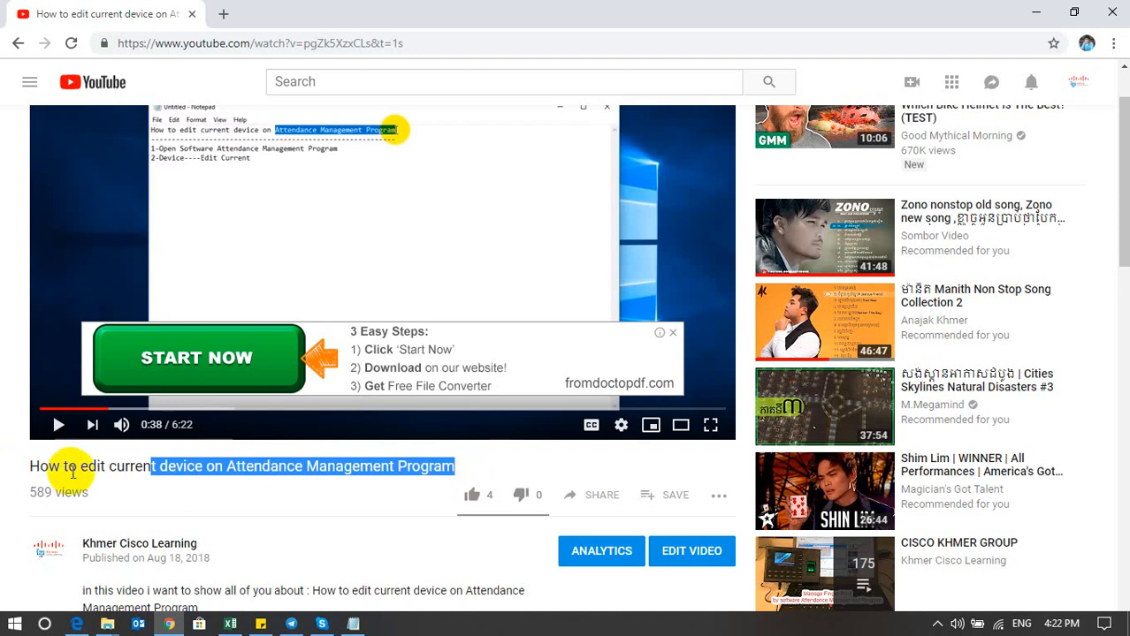
left_click_drag(81, 466, 444, 465)
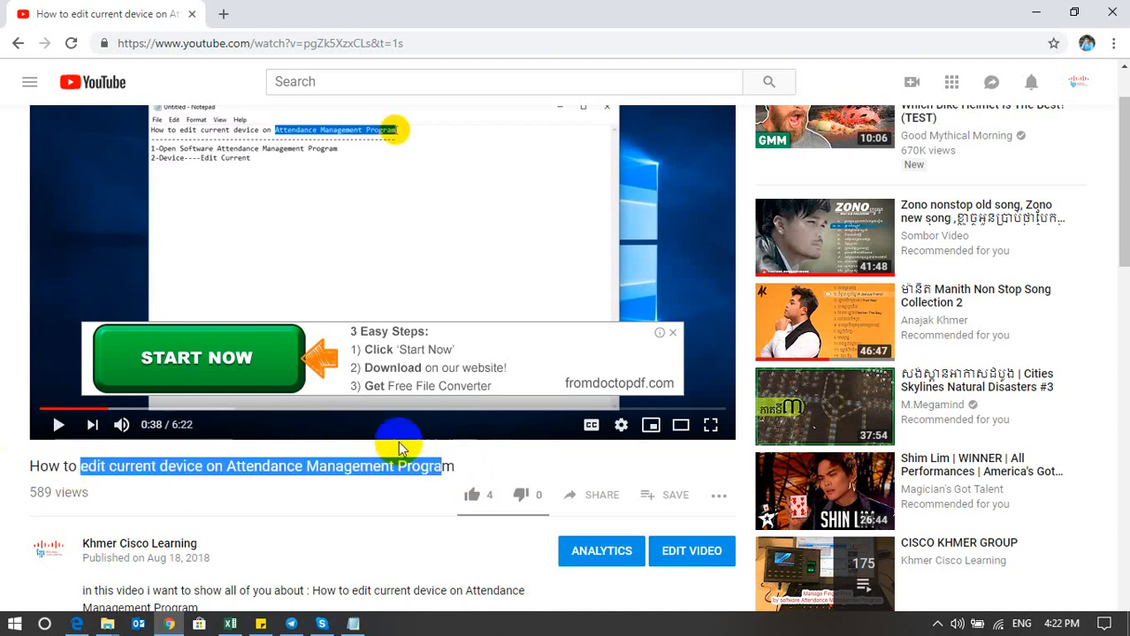
Leave the browser, launch the Attendance Management desktop app and dismiss its Connect Device hints.
left_click(1035, 16)
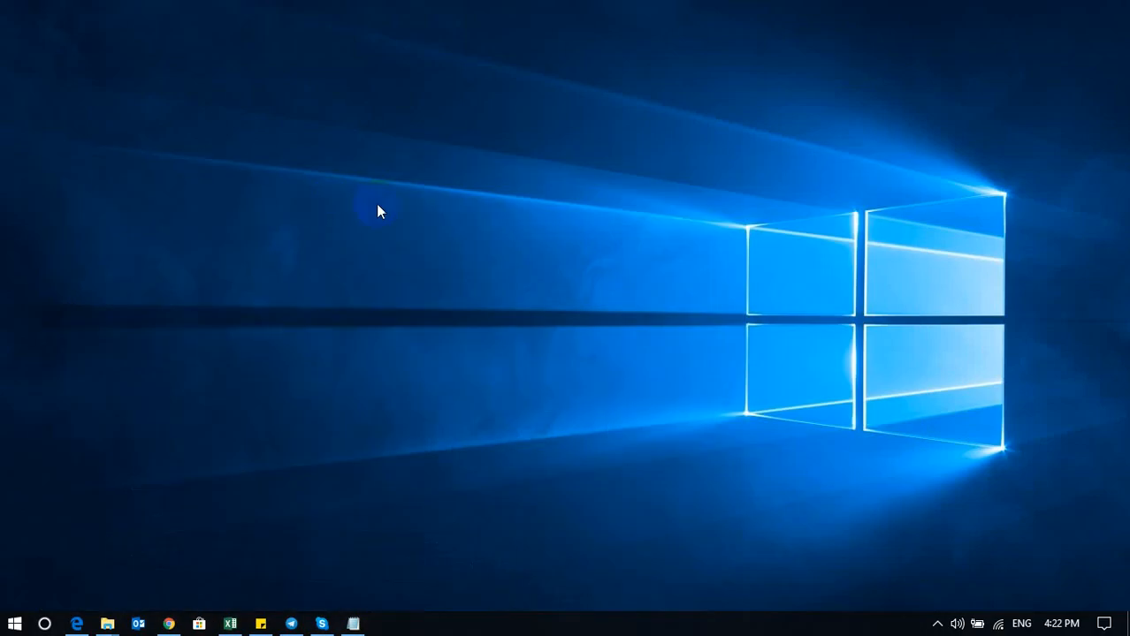
left_click(5, 624)
type("att")
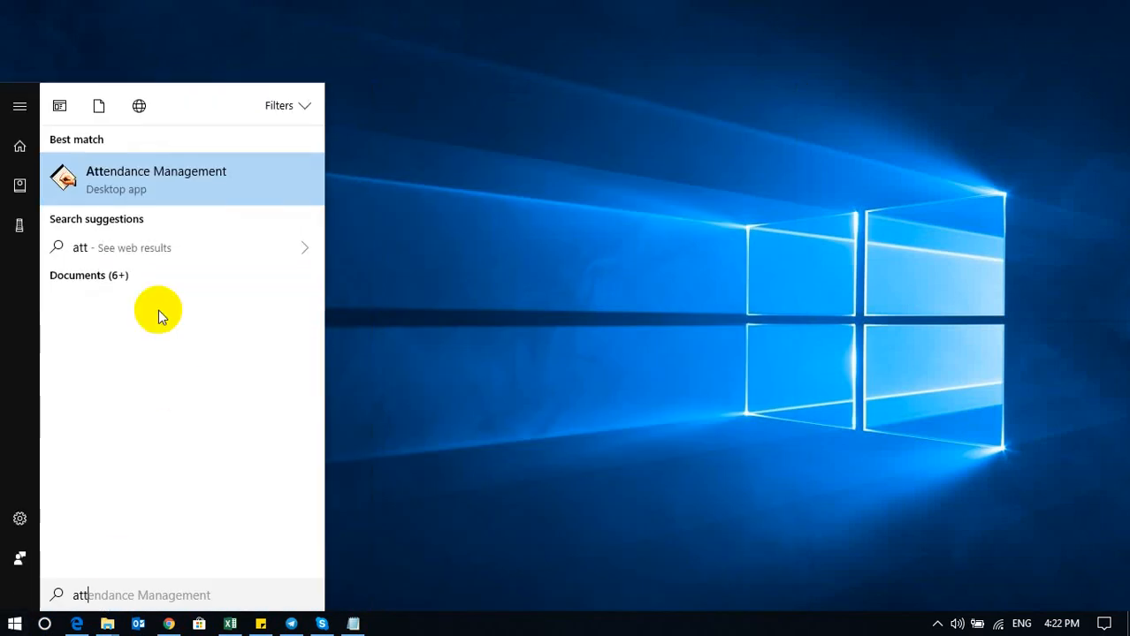
left_click(154, 183)
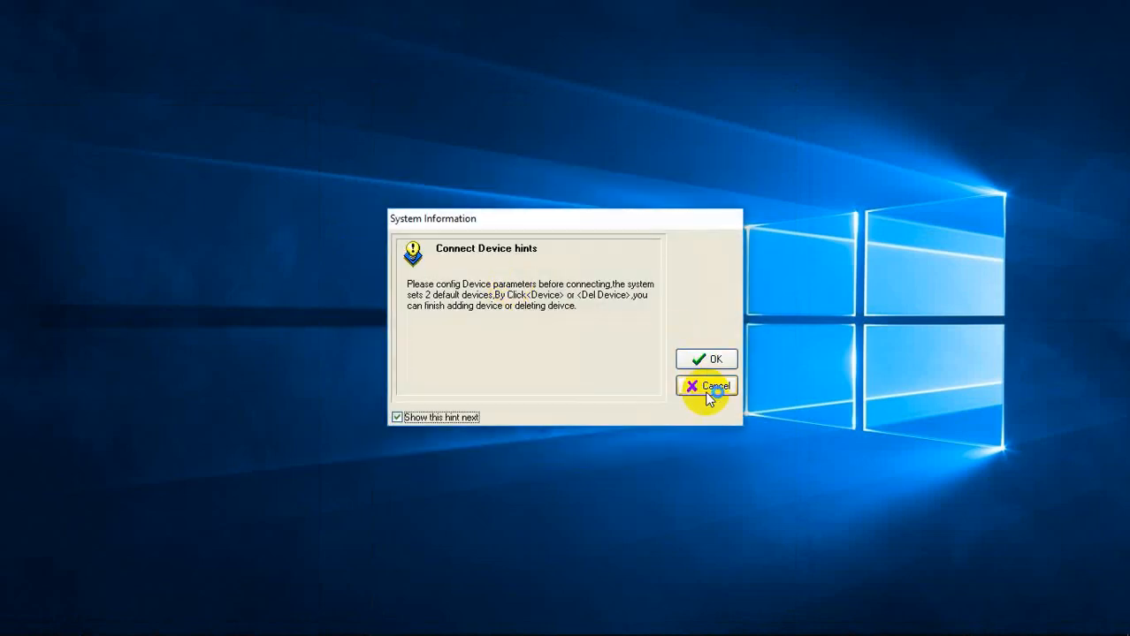
left_click(707, 389)
Switch to the Notepad notes and highlight the heading from "Timetable Maintenance" onward, and clear the selection and put the notes away.
left_click(353, 624)
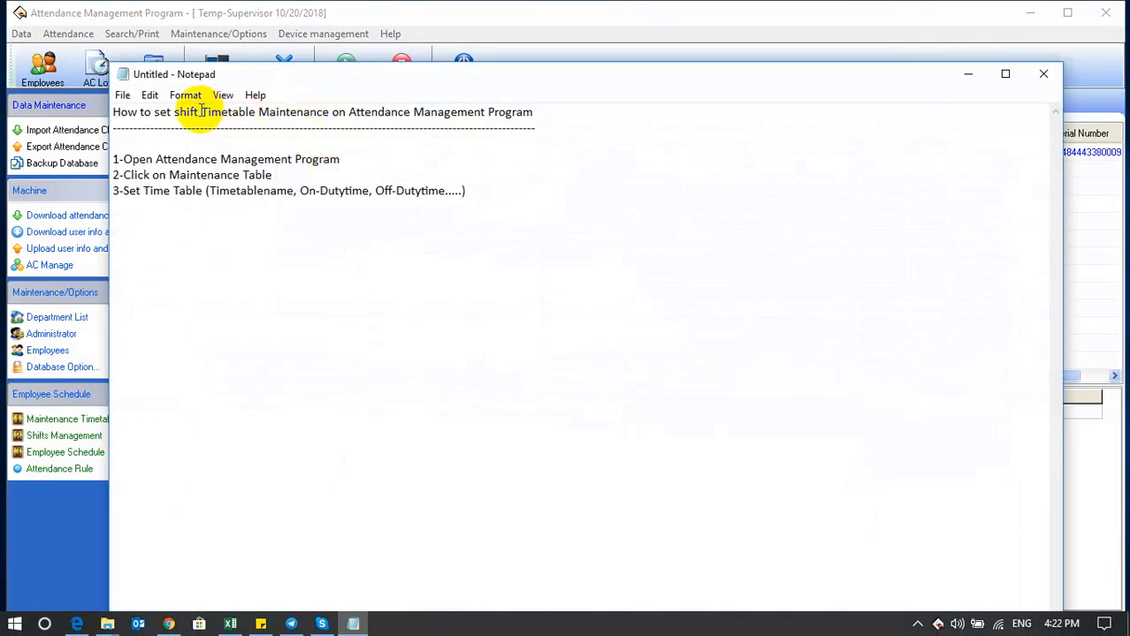
left_click_drag(202, 111, 543, 112)
left_click(583, 139)
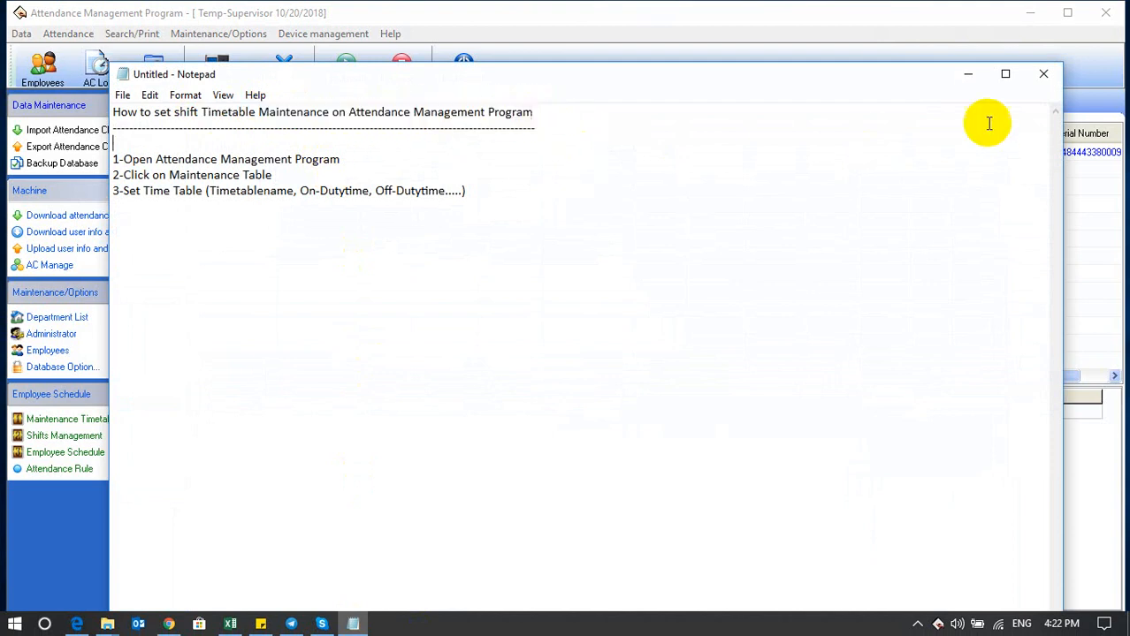
left_click(966, 75)
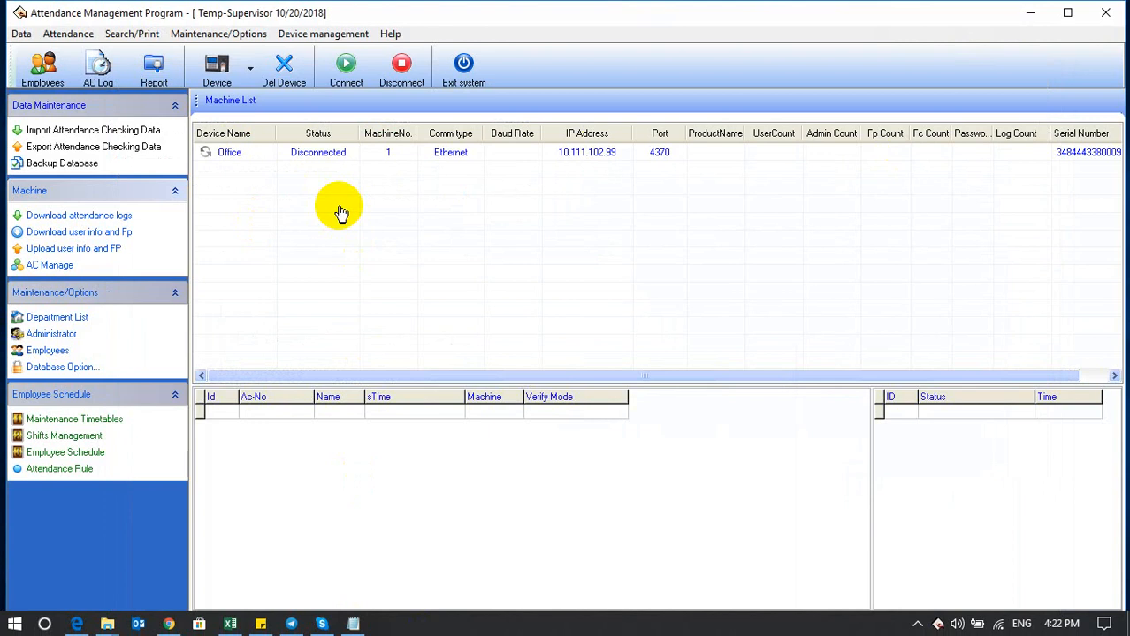
Bring the Notepad notes back and highlight them from the heading through the third numbered line.
left_click(352, 625)
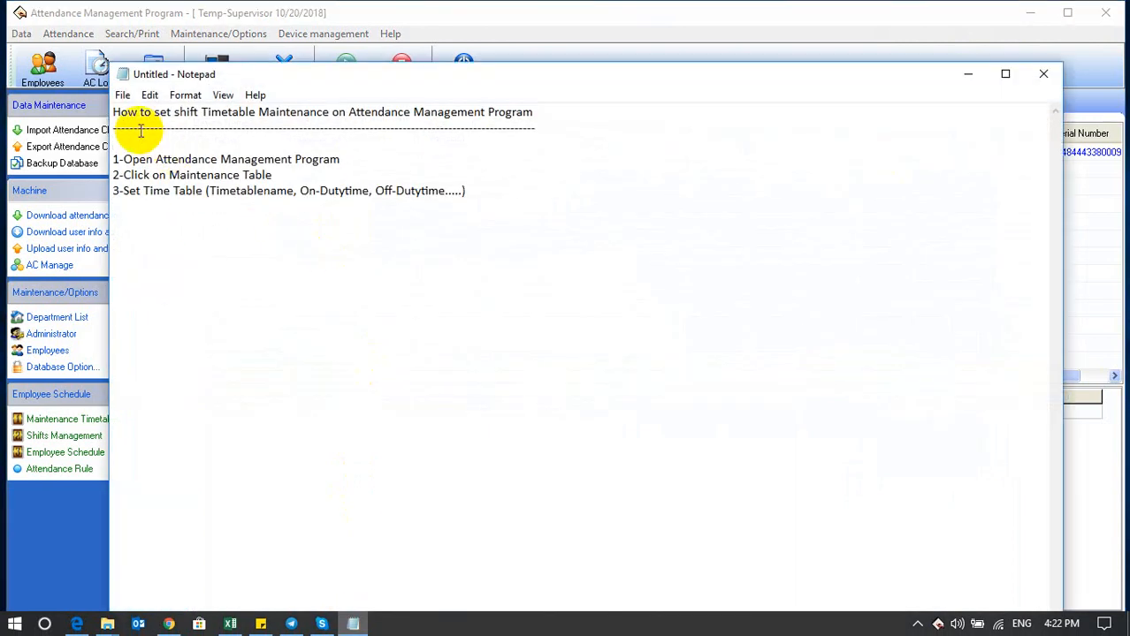
left_click_drag(126, 104, 467, 215)
left_click(626, 209)
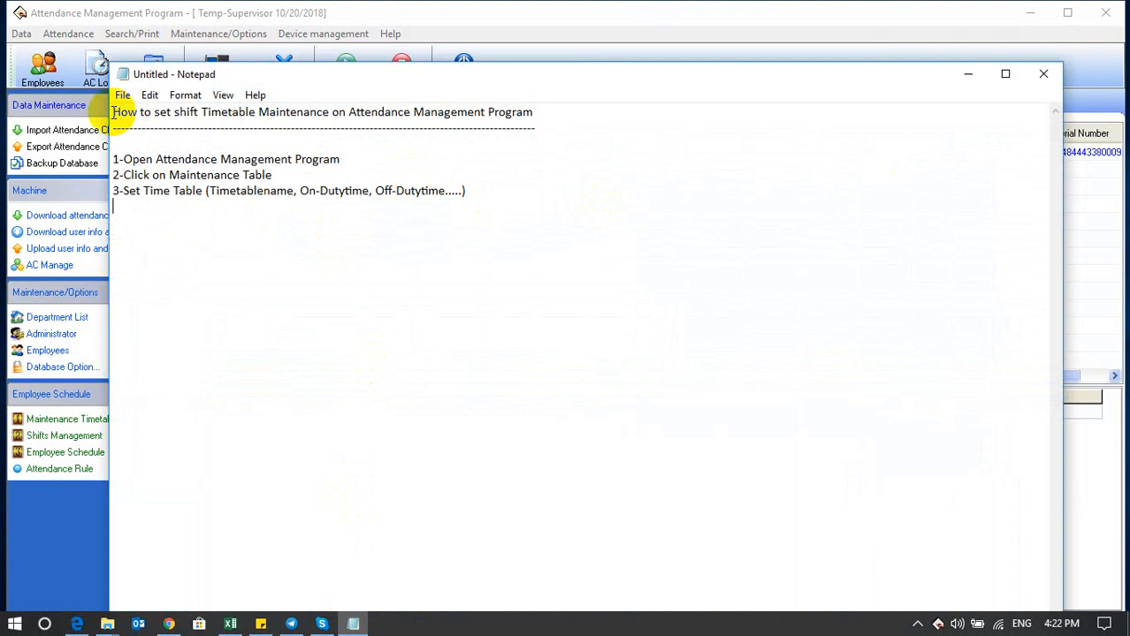
left_click_drag(112, 111, 504, 197)
Return to the Attendance Management Program and connect to the Office device in the Machine List.
left_click(966, 73)
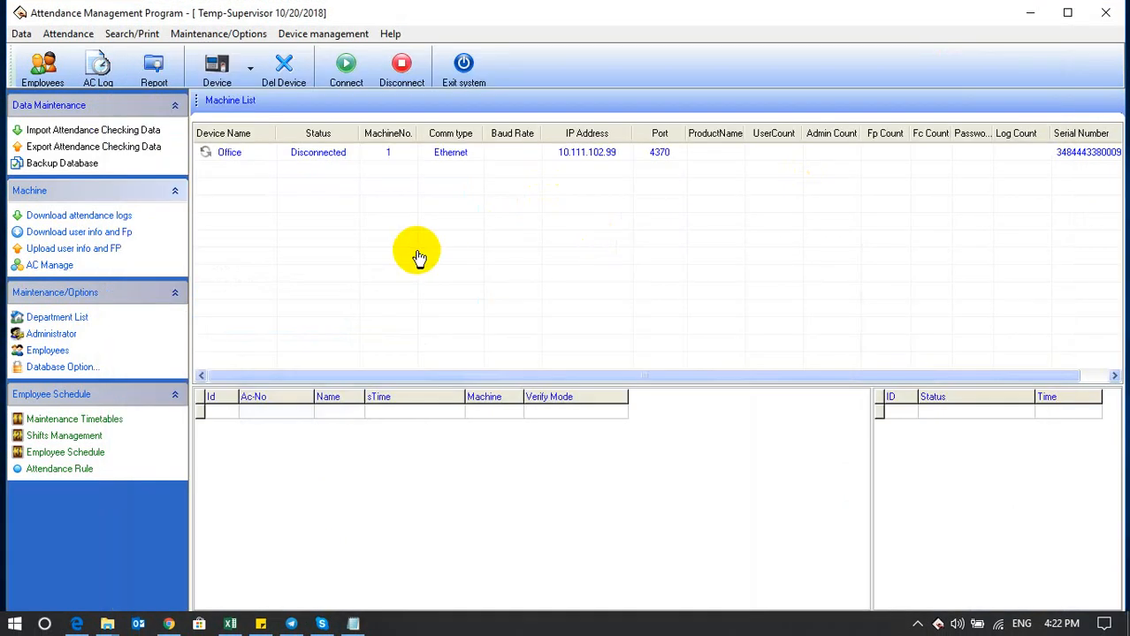
left_click(441, 155)
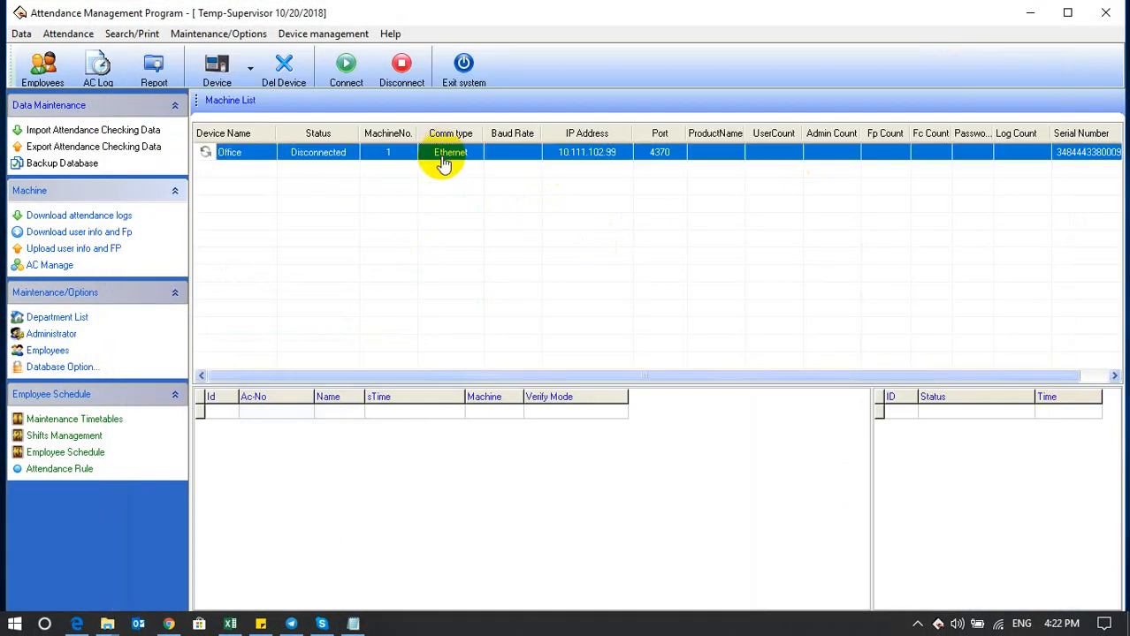
left_click(355, 80)
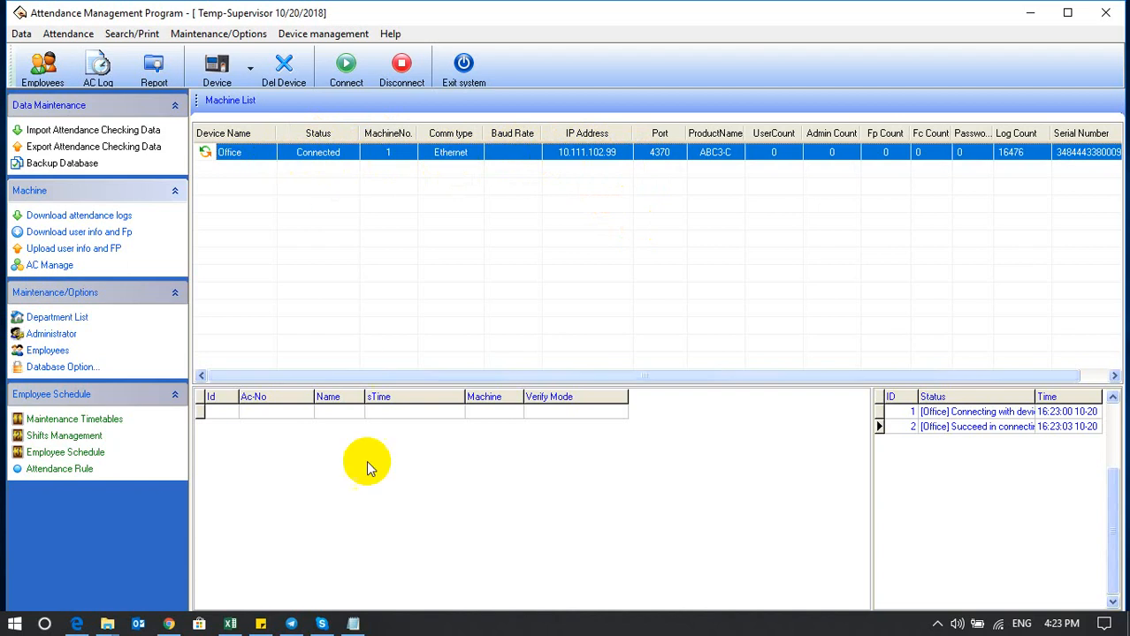
Reopen the Notepad notes and highlight "Open Attendance Management Program" and "Click on Maintenance Table" one after the other.
left_click(353, 624)
left_click(247, 213)
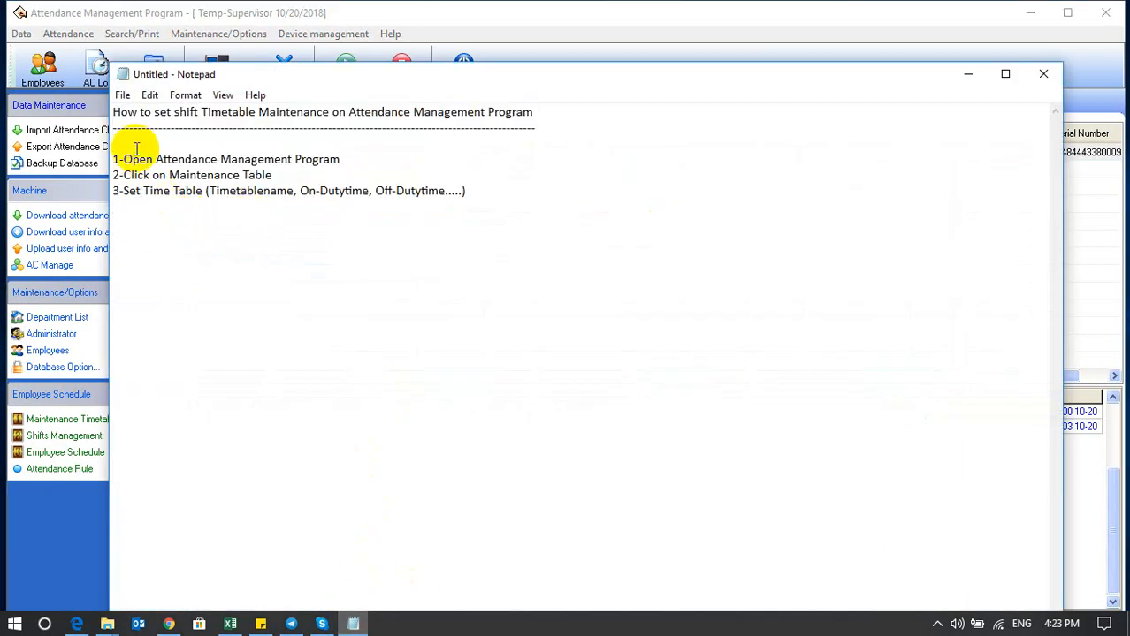
left_click_drag(124, 159, 346, 161)
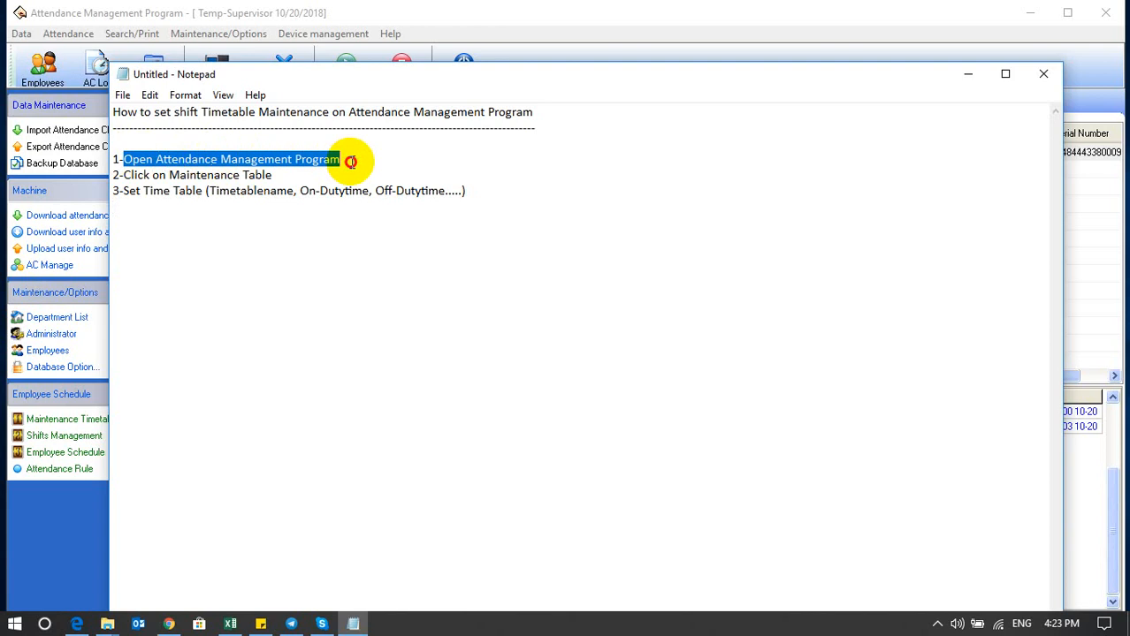
left_click(161, 212)
left_click_drag(124, 175, 293, 174)
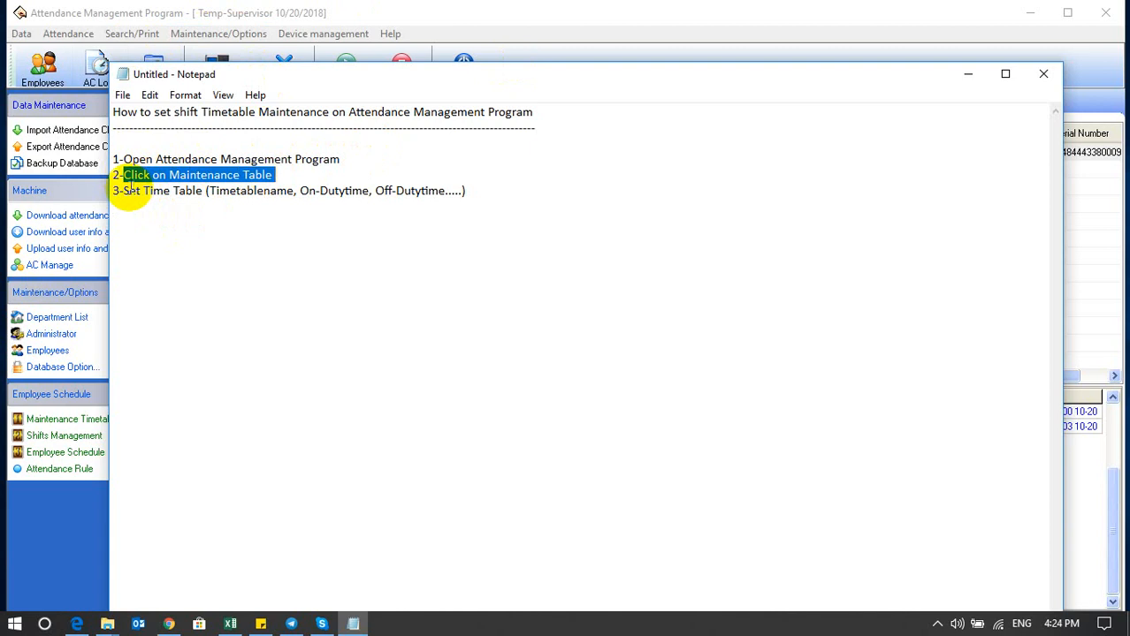
Highlight "Set Time Table" in the third note line, followed by its On-Dutytime and Off-Dutytime items.
left_click_drag(130, 189, 205, 192)
left_click(278, 190)
left_click_drag(300, 191, 457, 192)
left_click(451, 192)
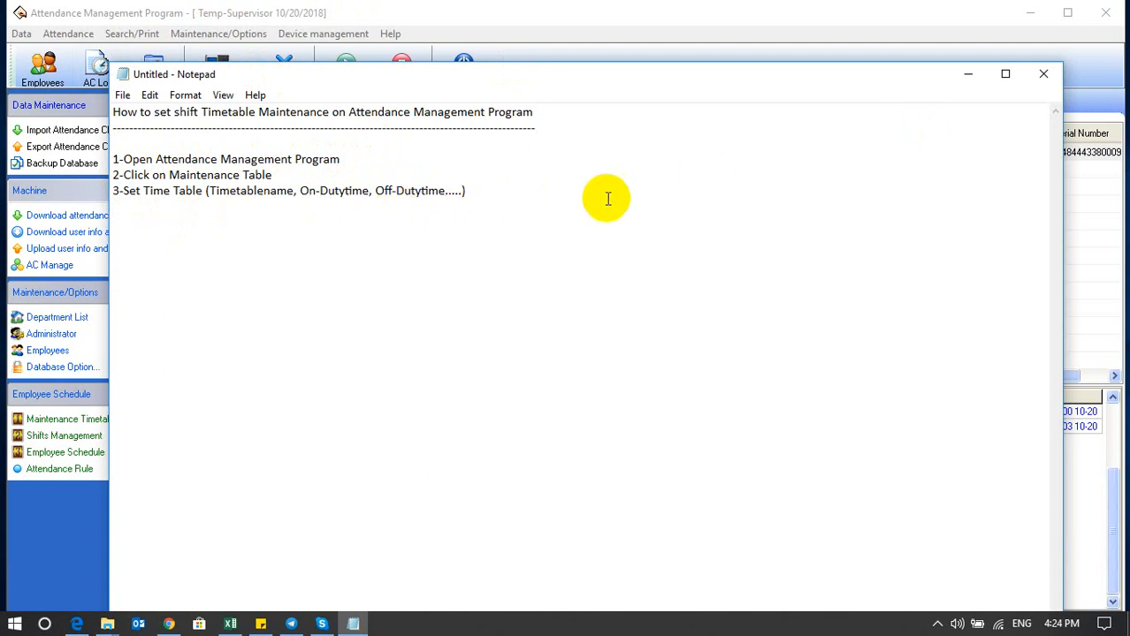
Return to the Attendance Management Program, open Maintenance Timetables and move the Shift Timetable Maintenance window higher.
left_click(968, 74)
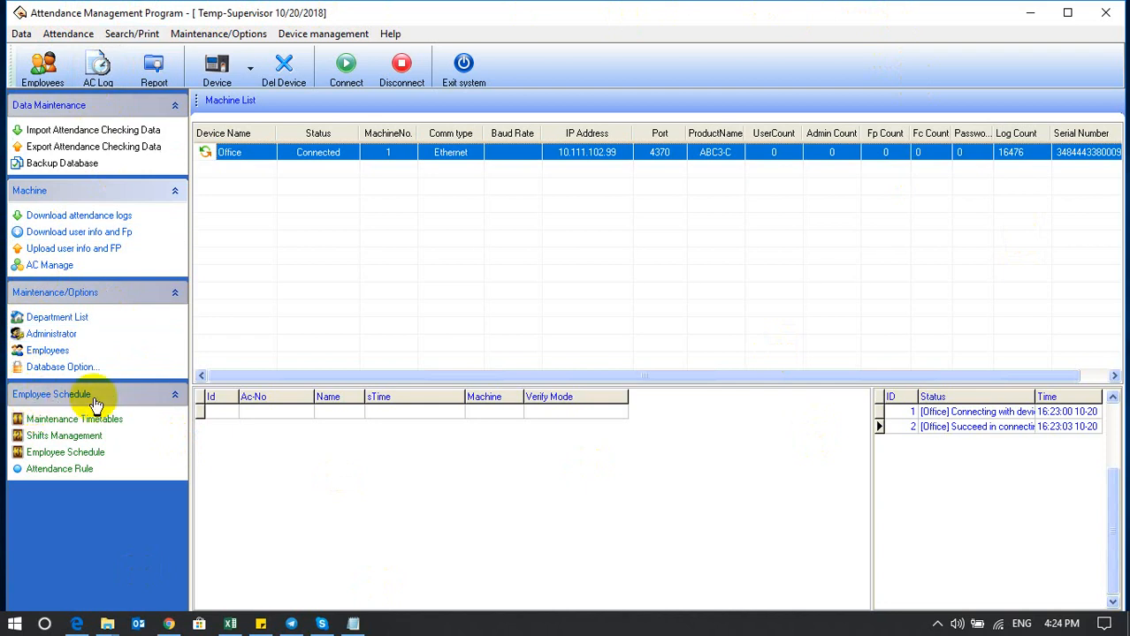
left_click(18, 420)
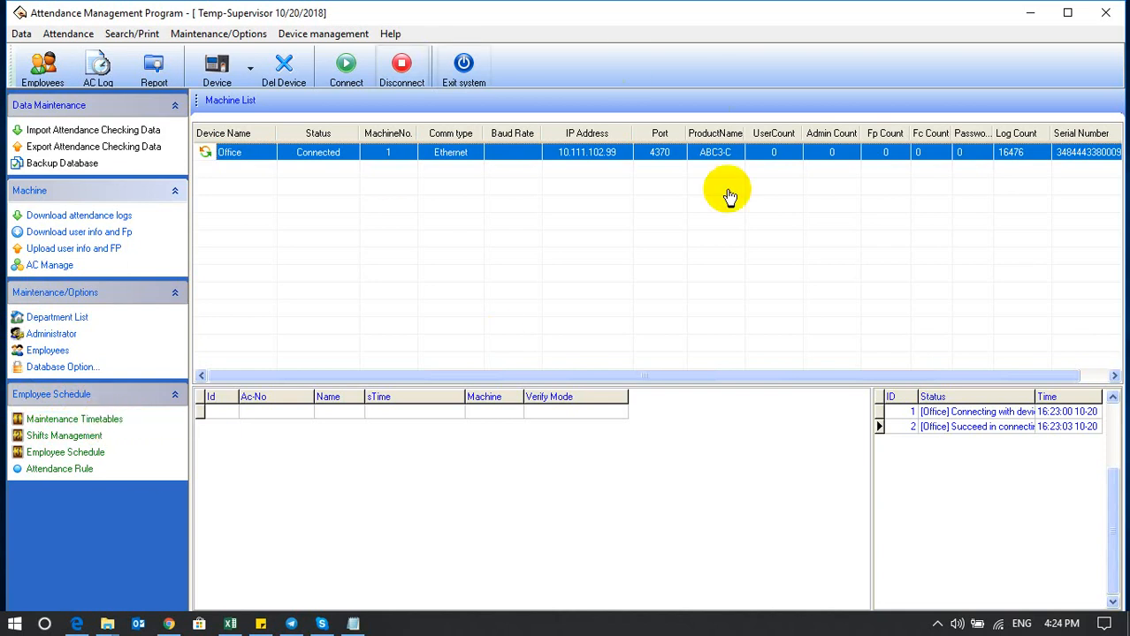
left_click(128, 427)
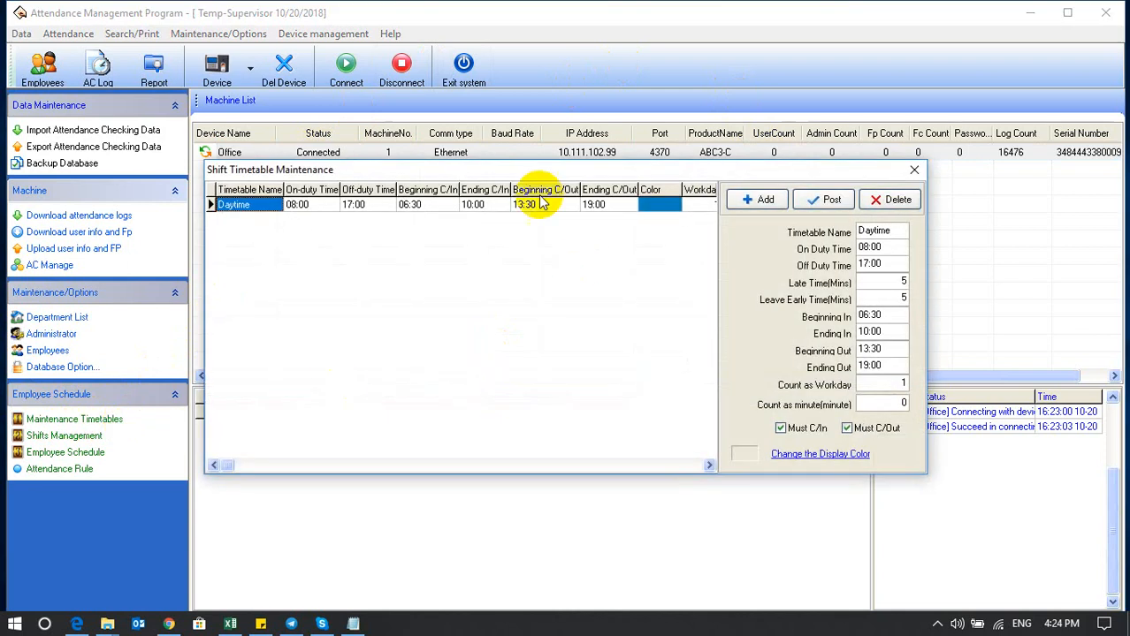
left_click_drag(488, 170, 492, 115)
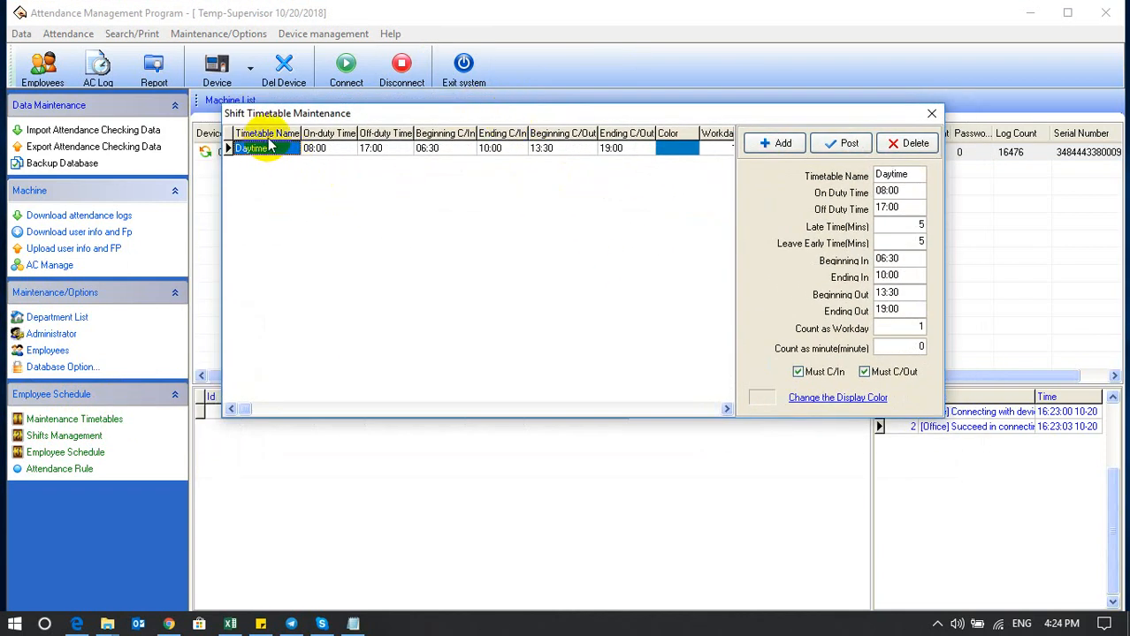
Rename the Daytime timetable as "working time".
double_click(892, 175)
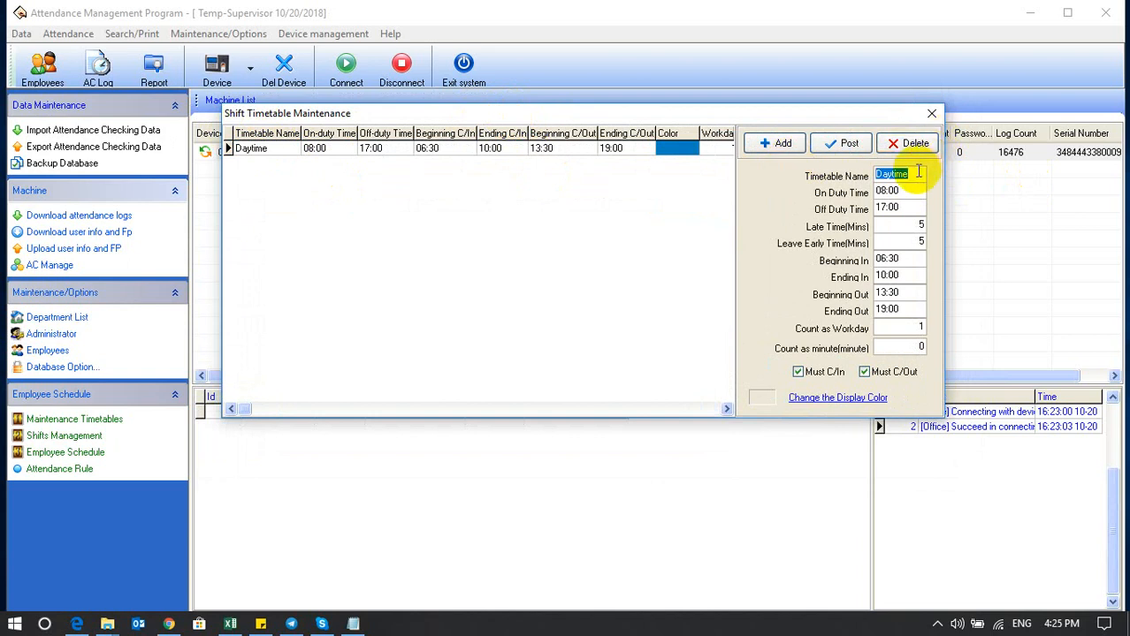
type("working time")
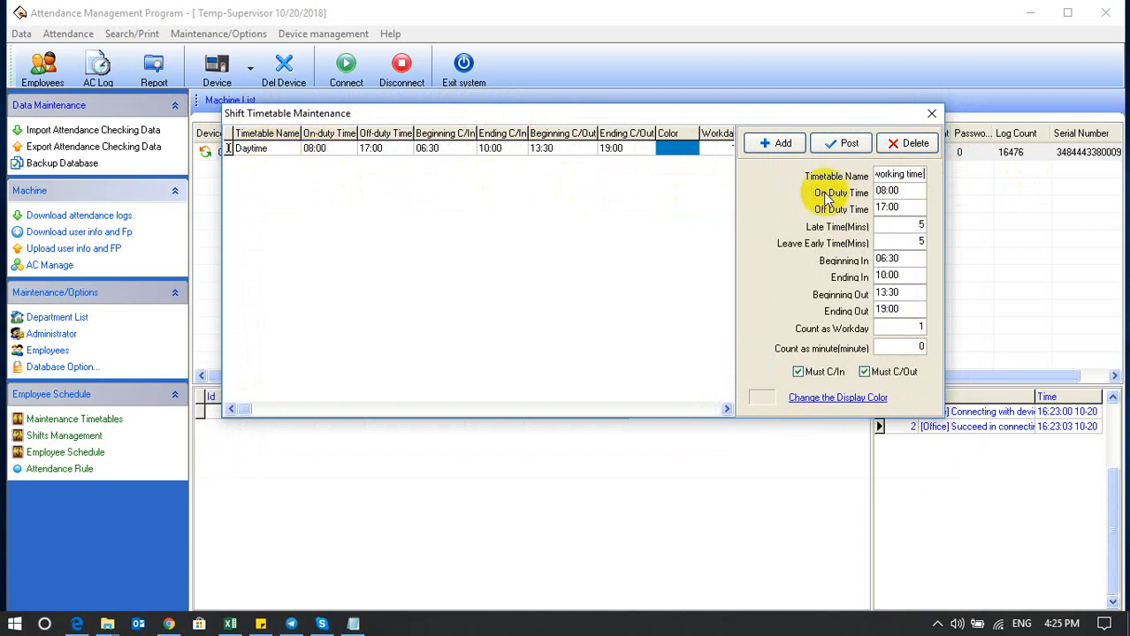
left_click(917, 190)
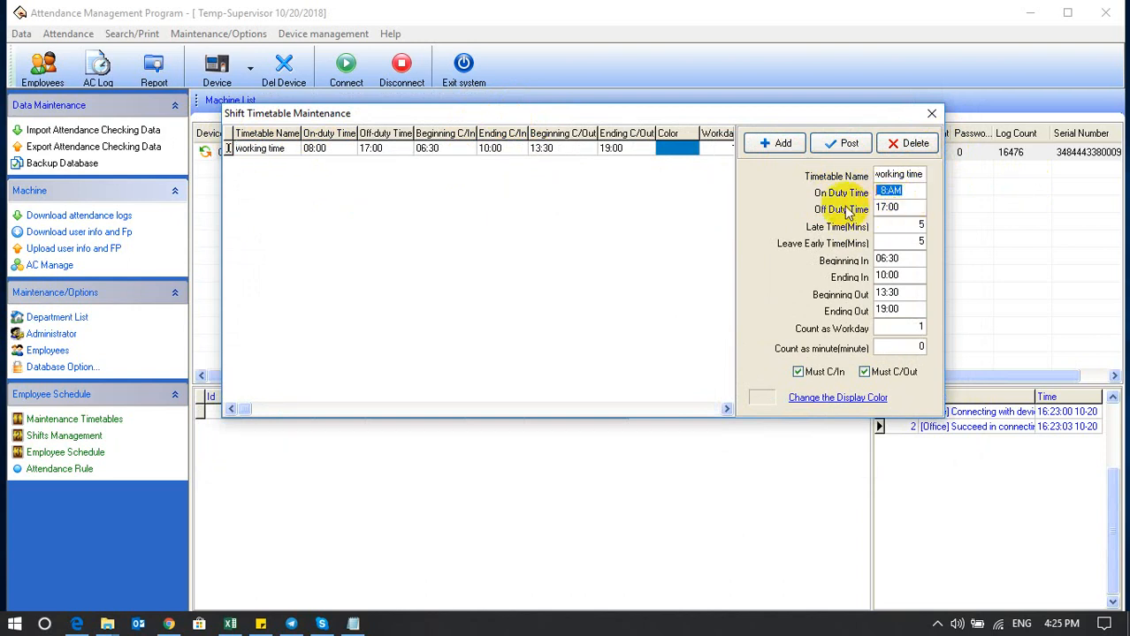
Examine the On Duty Time and Off Duty Time values of the "working time" timetable, alternating between the two fields.
left_click(910, 206)
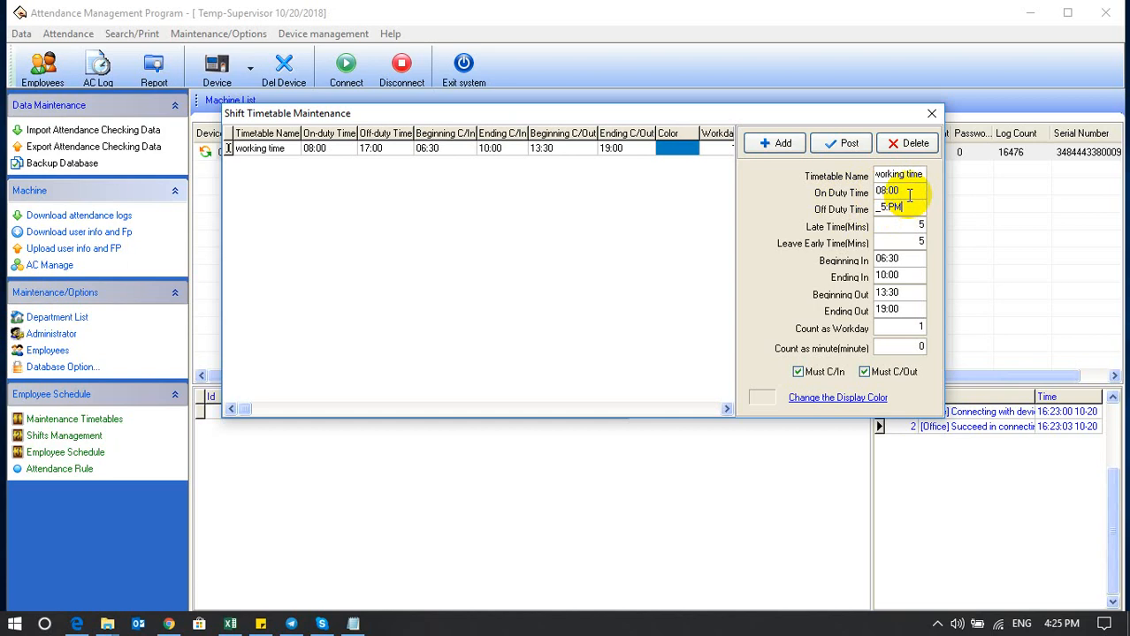
left_click(904, 190)
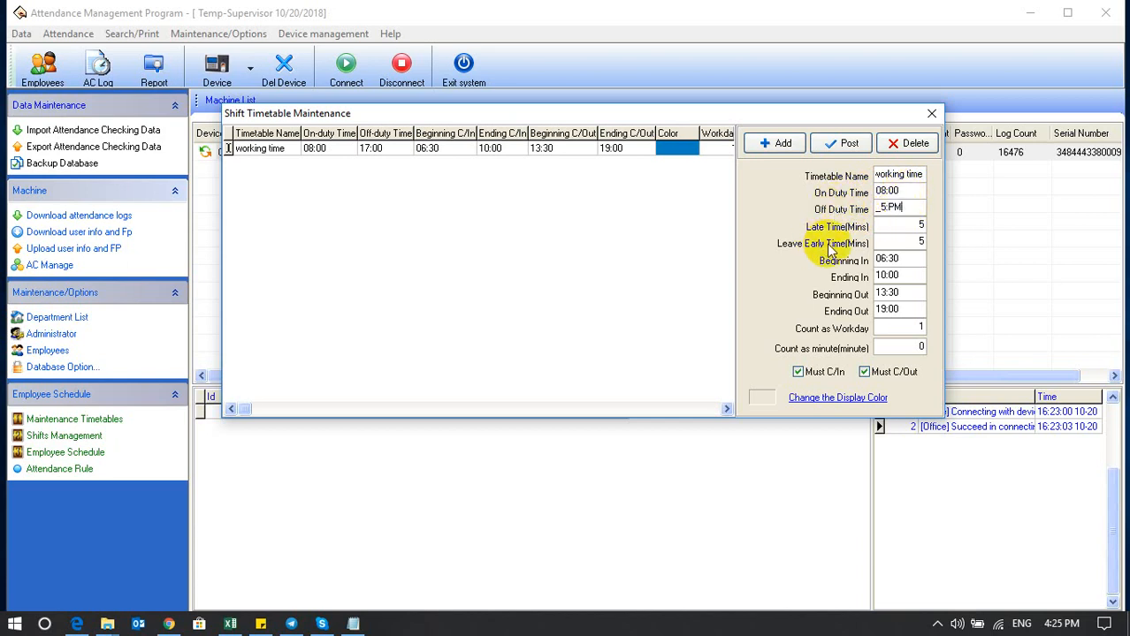
left_click(908, 193)
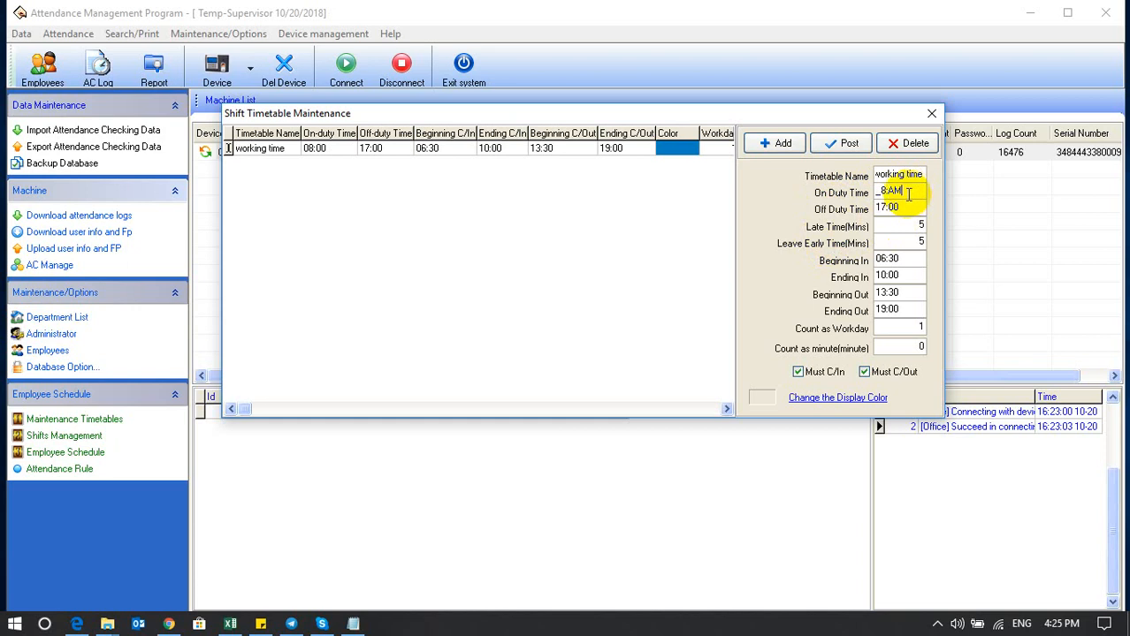
left_click(908, 207)
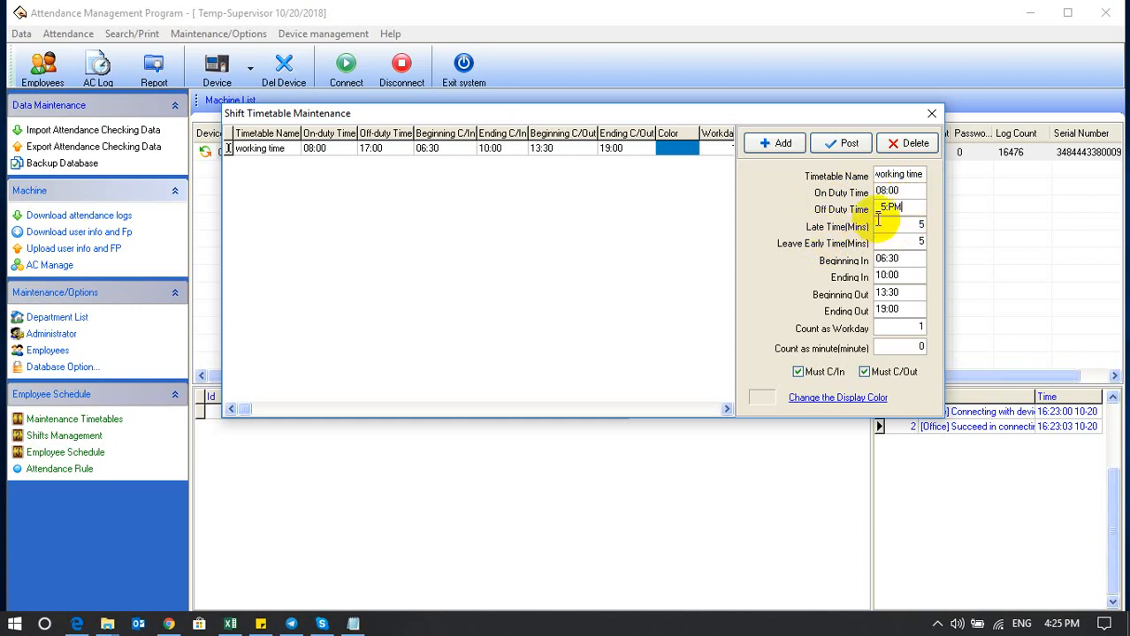
left_click(899, 191)
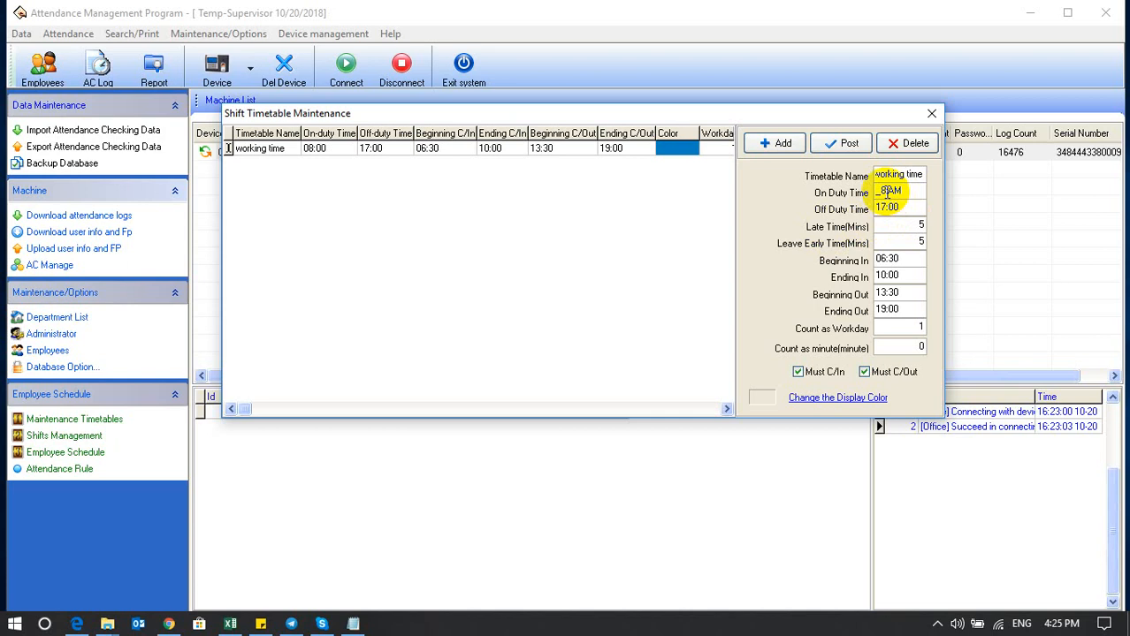
left_click(895, 191)
left_click(897, 208)
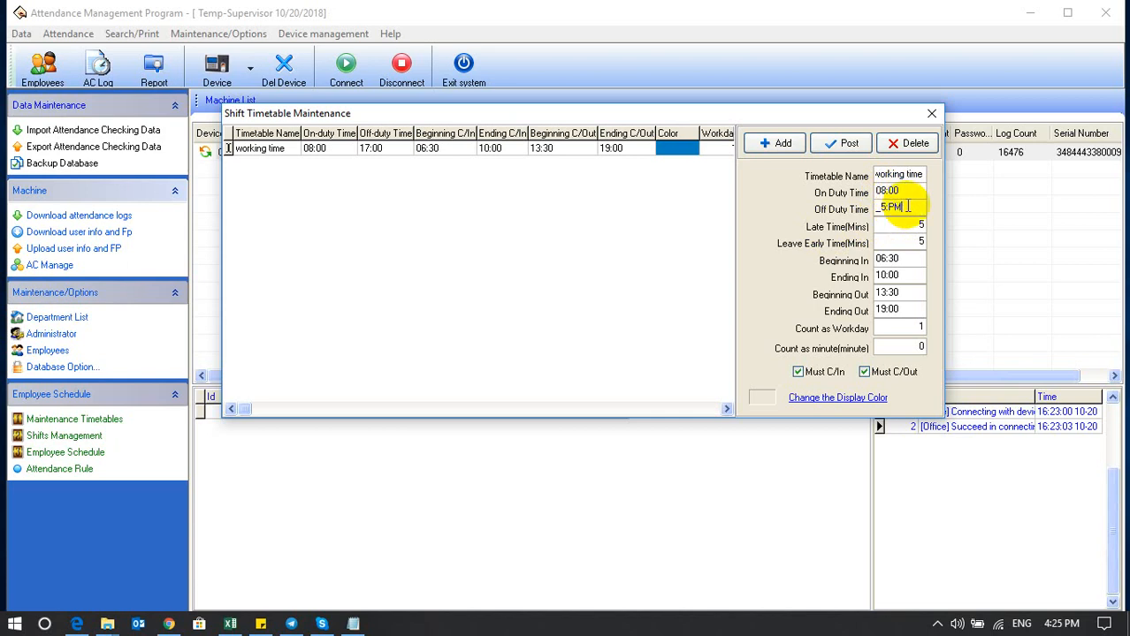
left_click(907, 191)
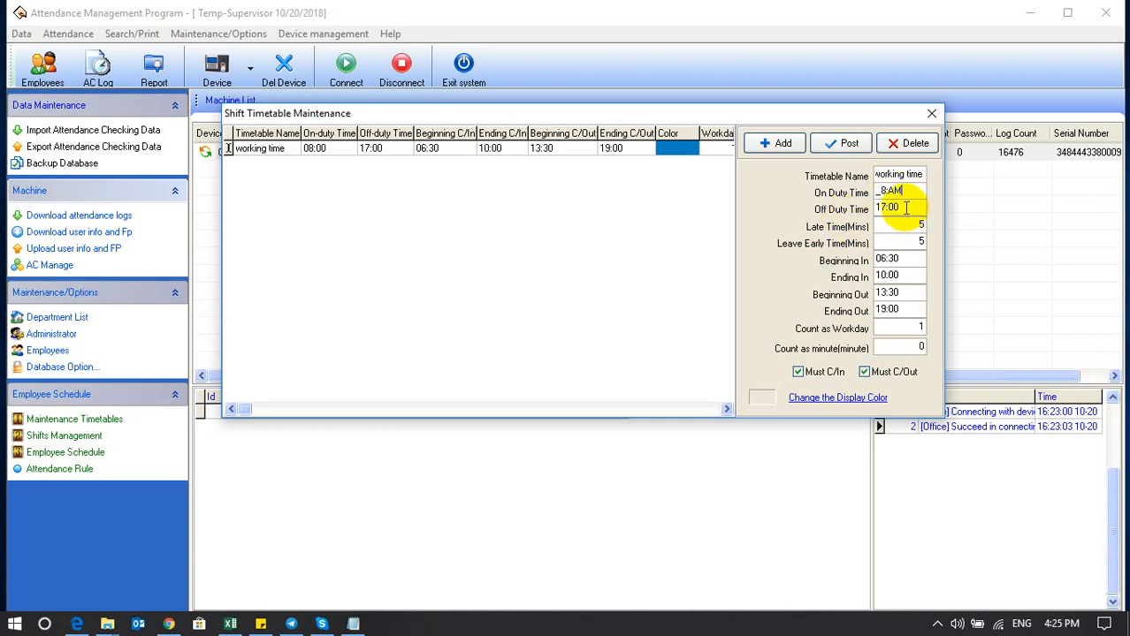
left_click(908, 207)
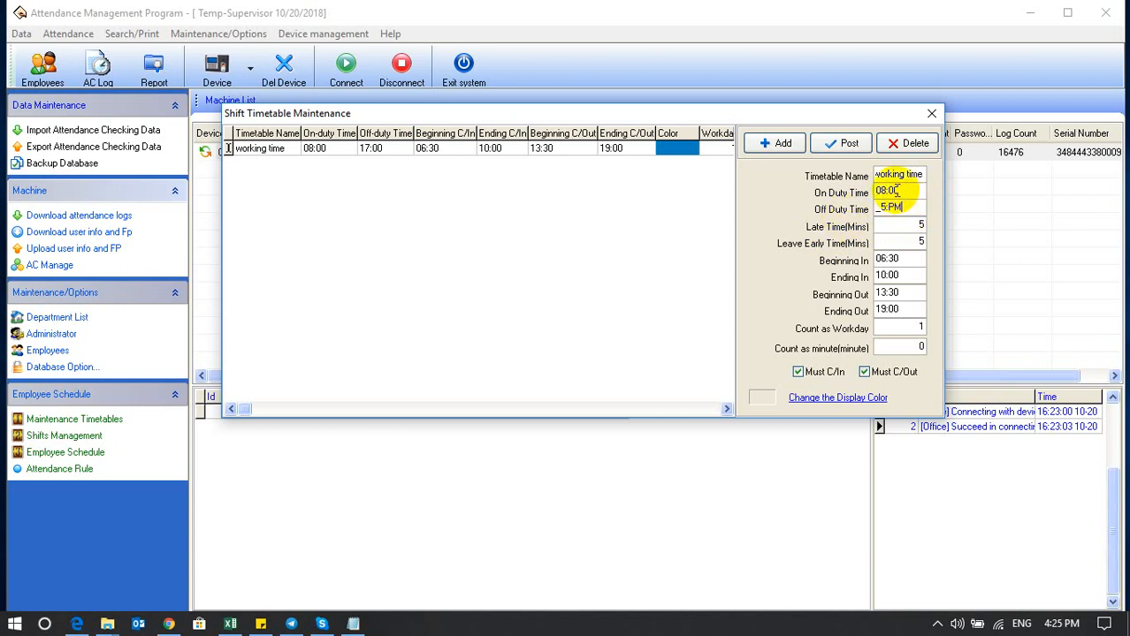
left_click(907, 192)
left_click(906, 206)
left_click(907, 191)
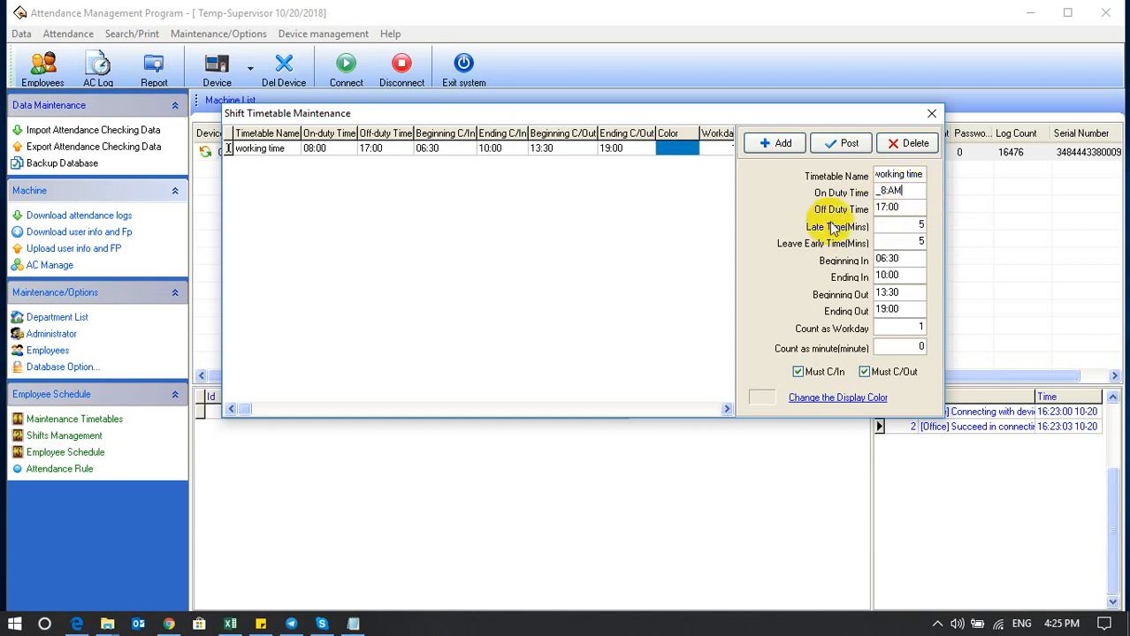
Examine the Late Time and Leave Early Time minutes of the "working time" timetable in relation to its On Duty Time.
left_click(905, 224)
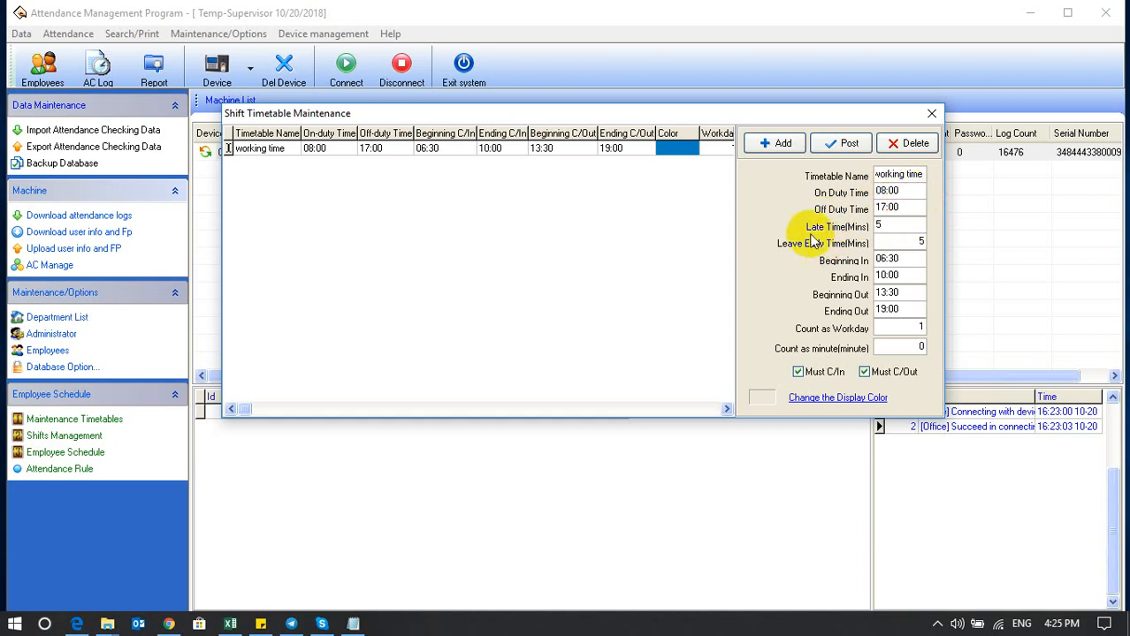
left_click(881, 241)
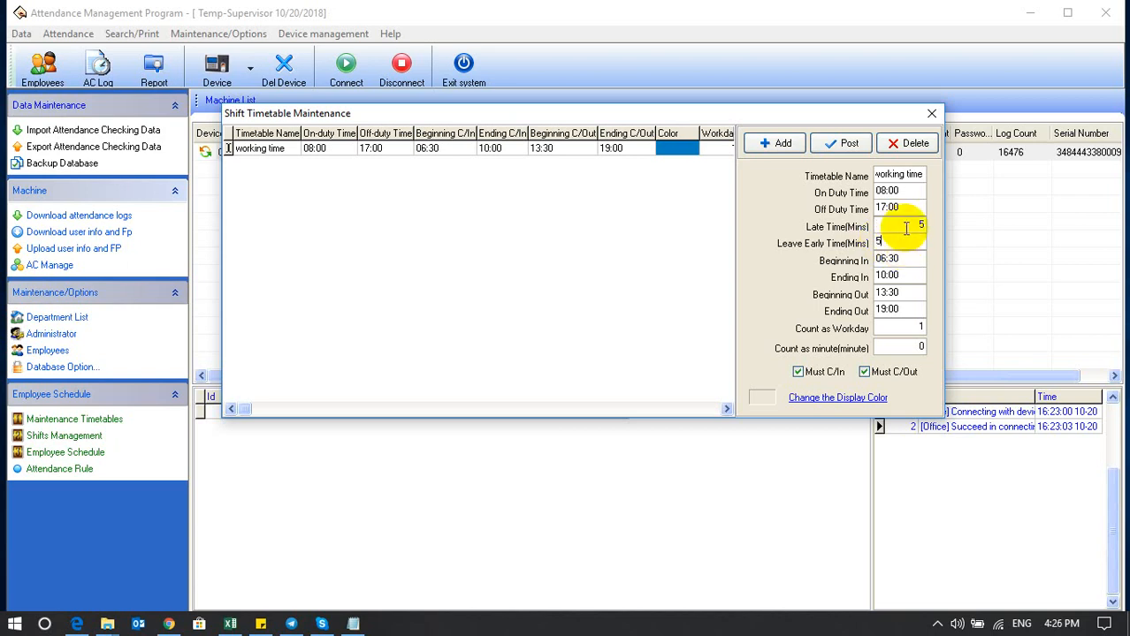
left_click(888, 192)
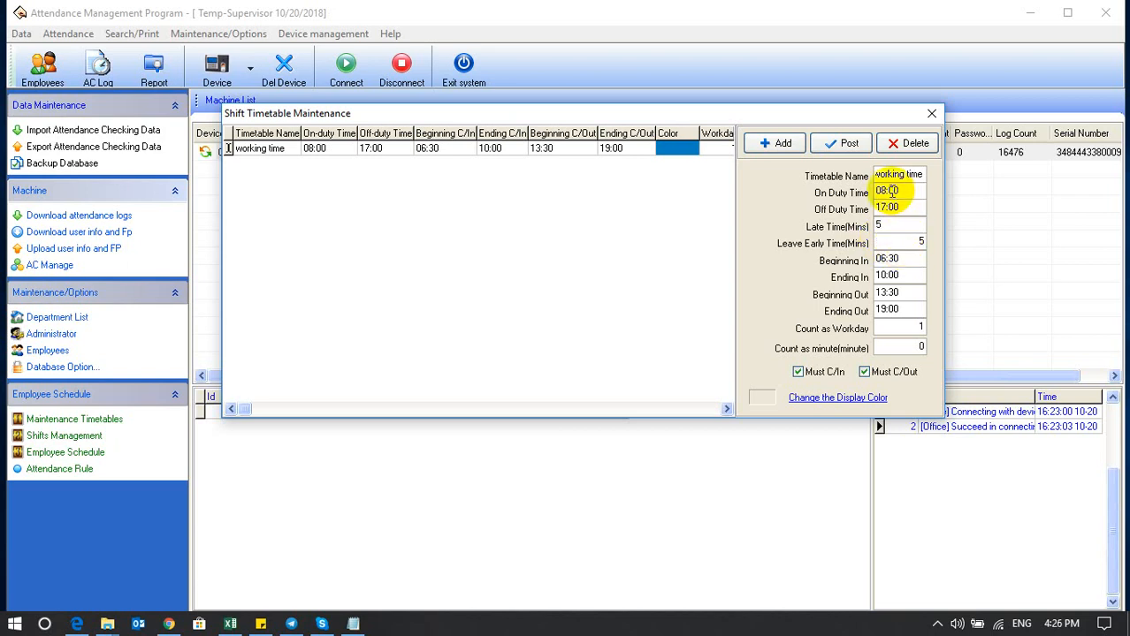
left_click(900, 227)
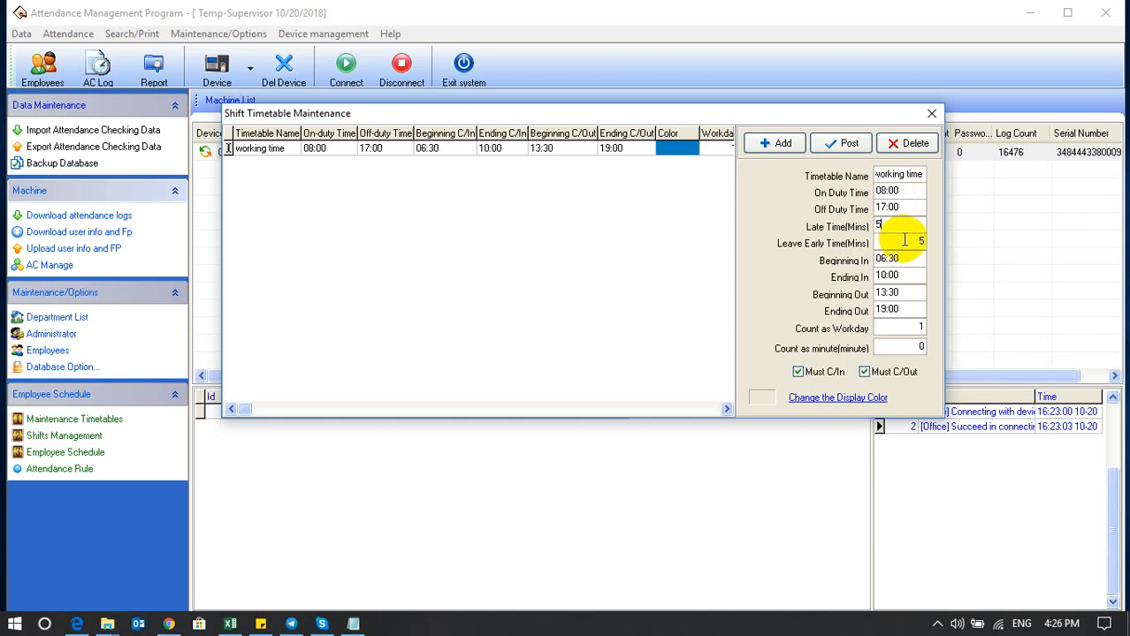
Examine the Late Time minutes of the "working time" timetable against its On Duty Time, along with the Leave Early Time minutes.
left_click(900, 228)
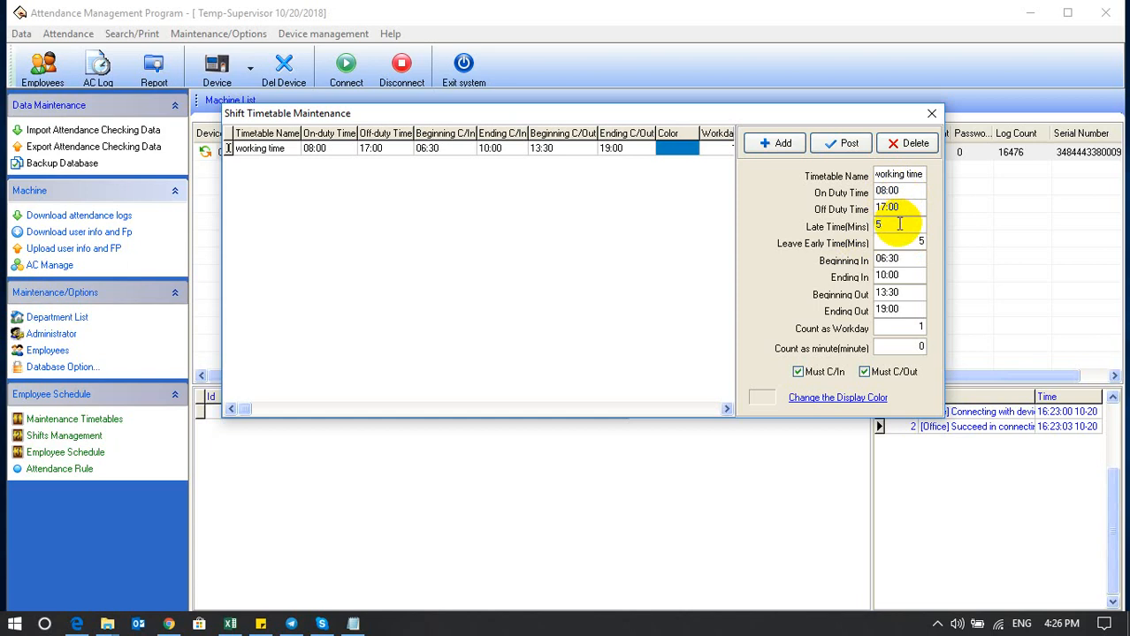
left_click(884, 191)
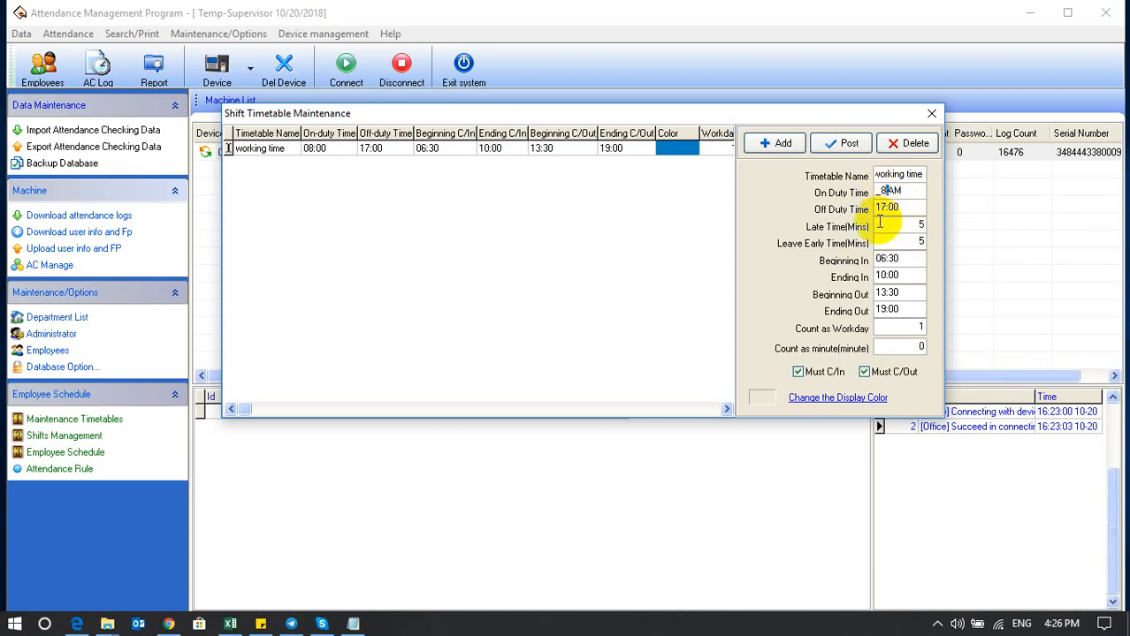
left_click(891, 225)
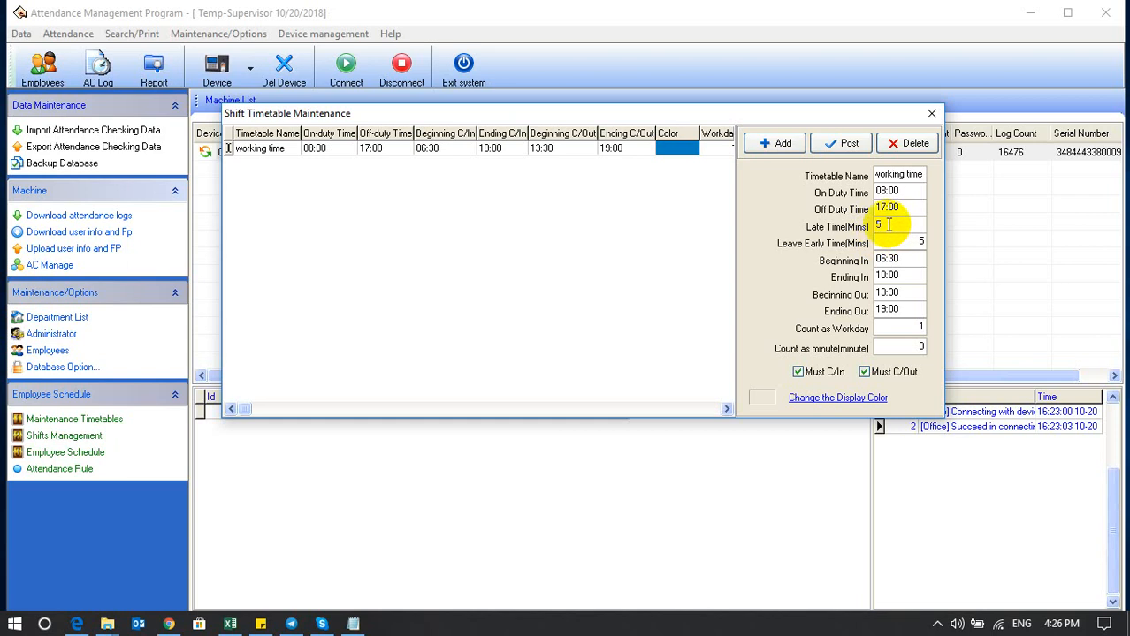
left_click_drag(889, 225, 870, 225)
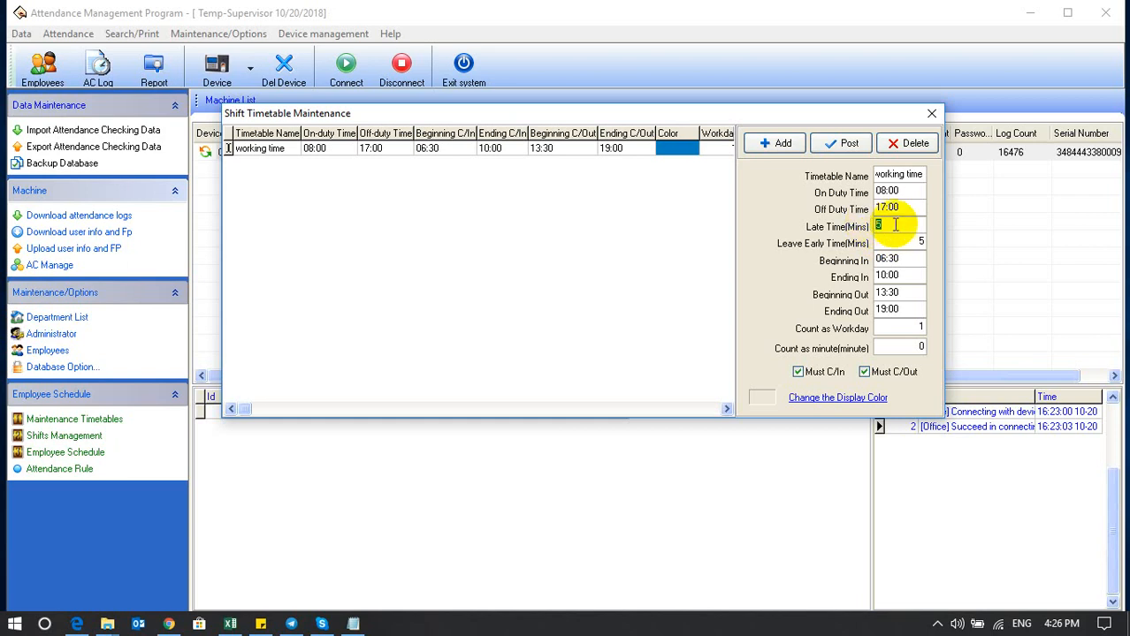
left_click(913, 224)
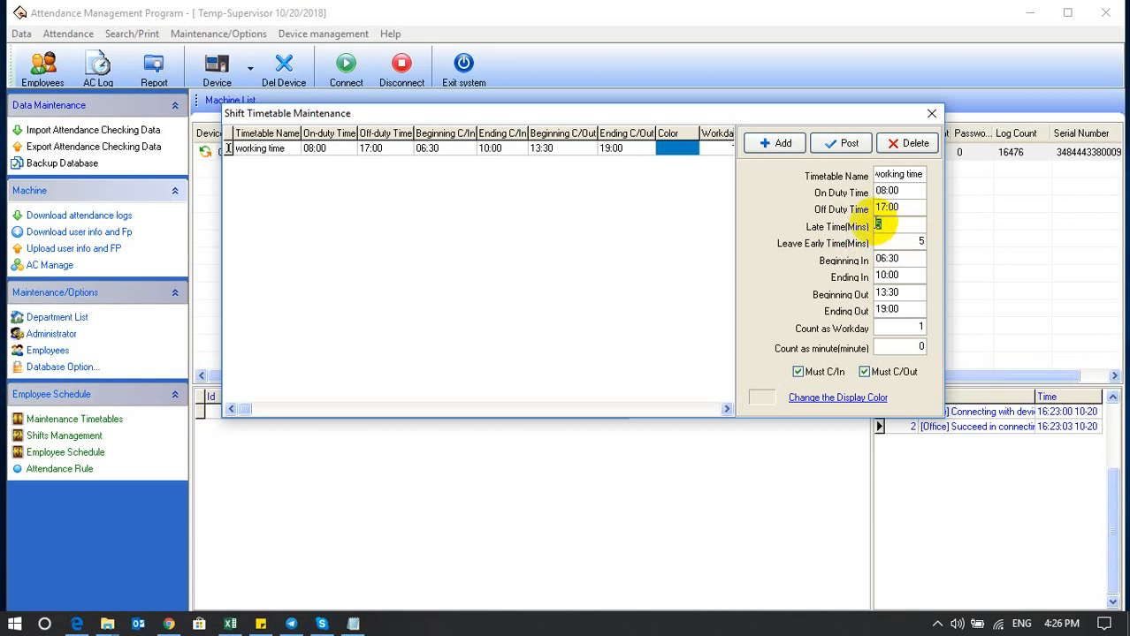
left_click(878, 225)
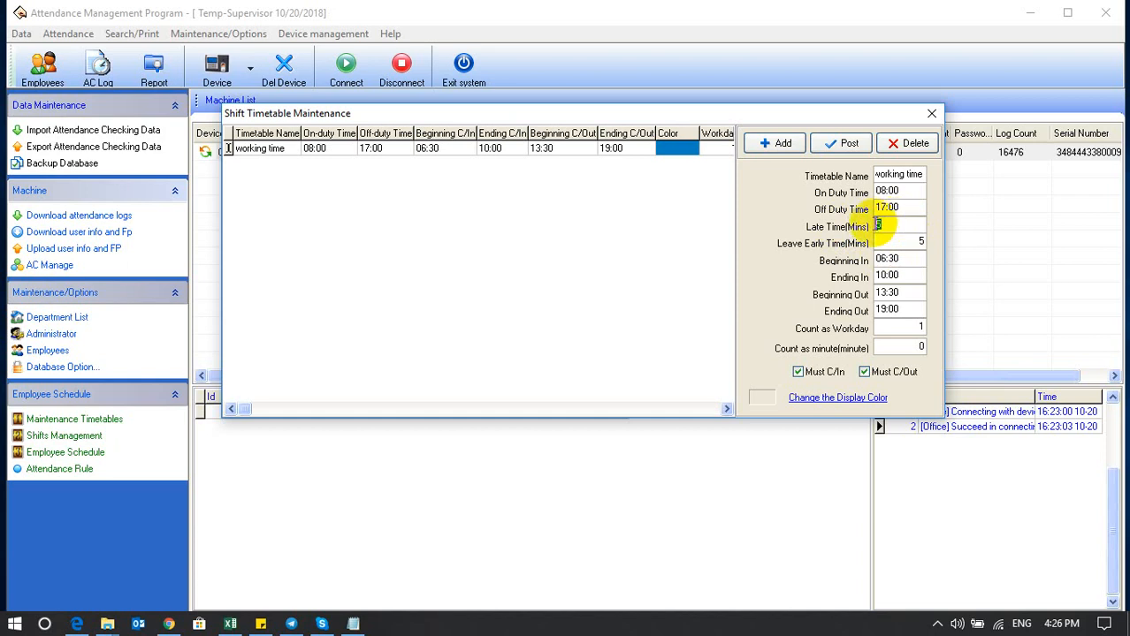
left_click(889, 226)
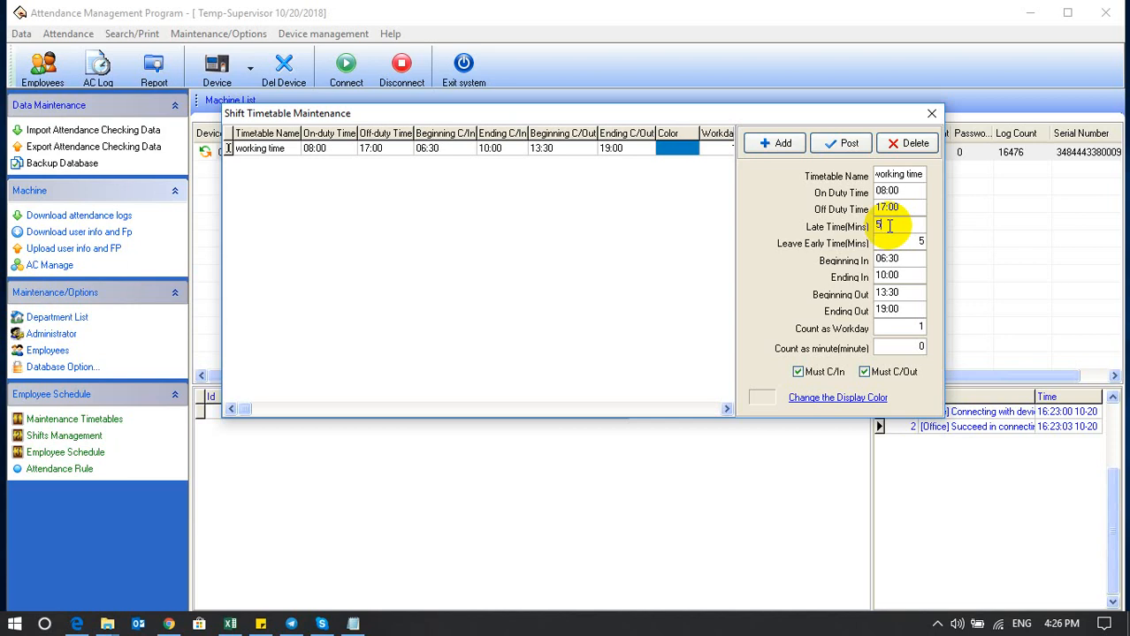
key("Tab")
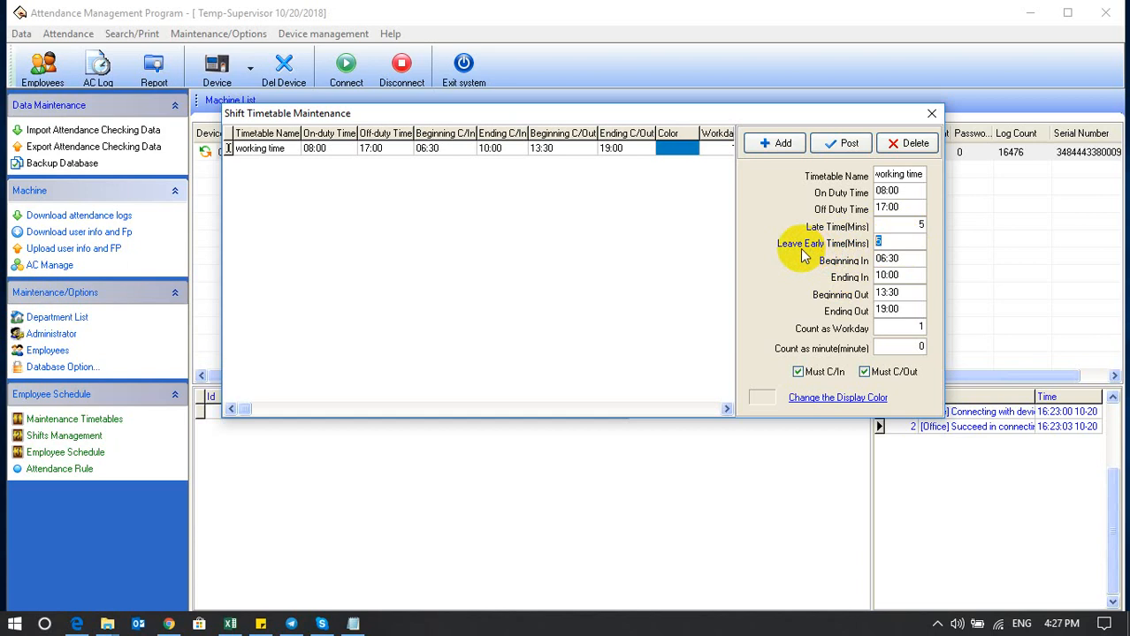
left_click(901, 247)
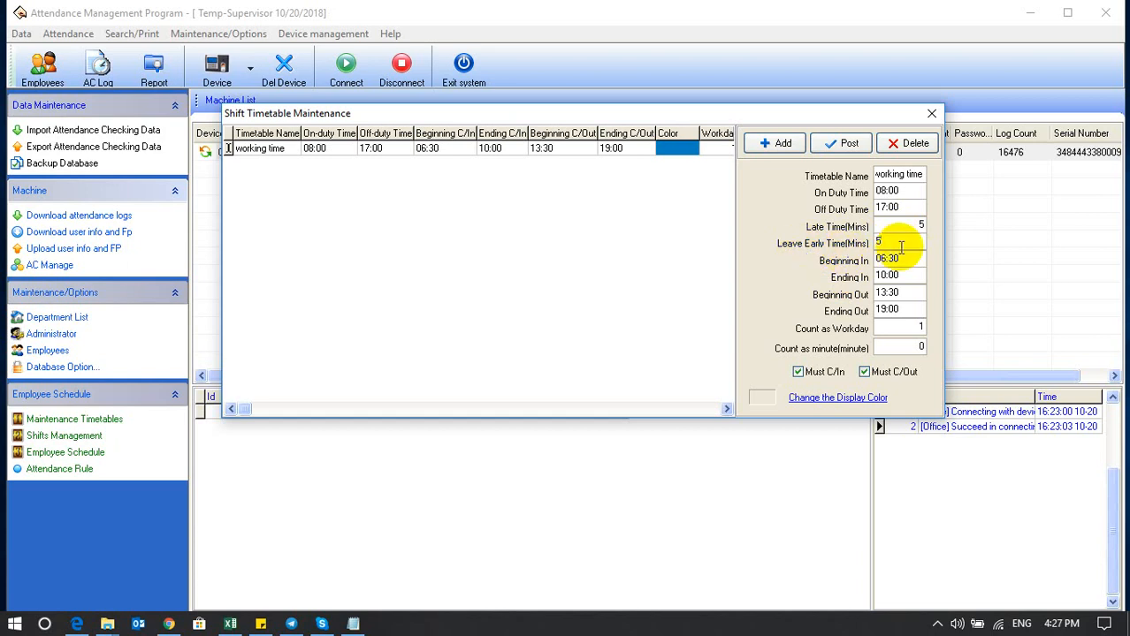
Examine the Beginning In and Ending In times that bound the check-in period around the On Duty Time.
left_click(909, 259)
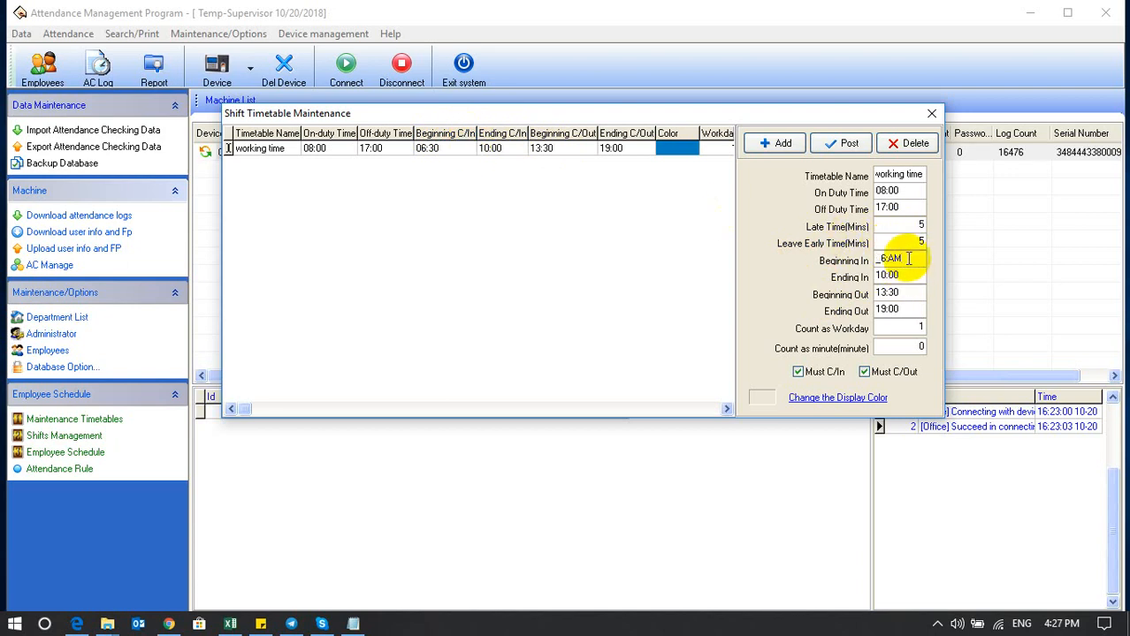
left_click(891, 191)
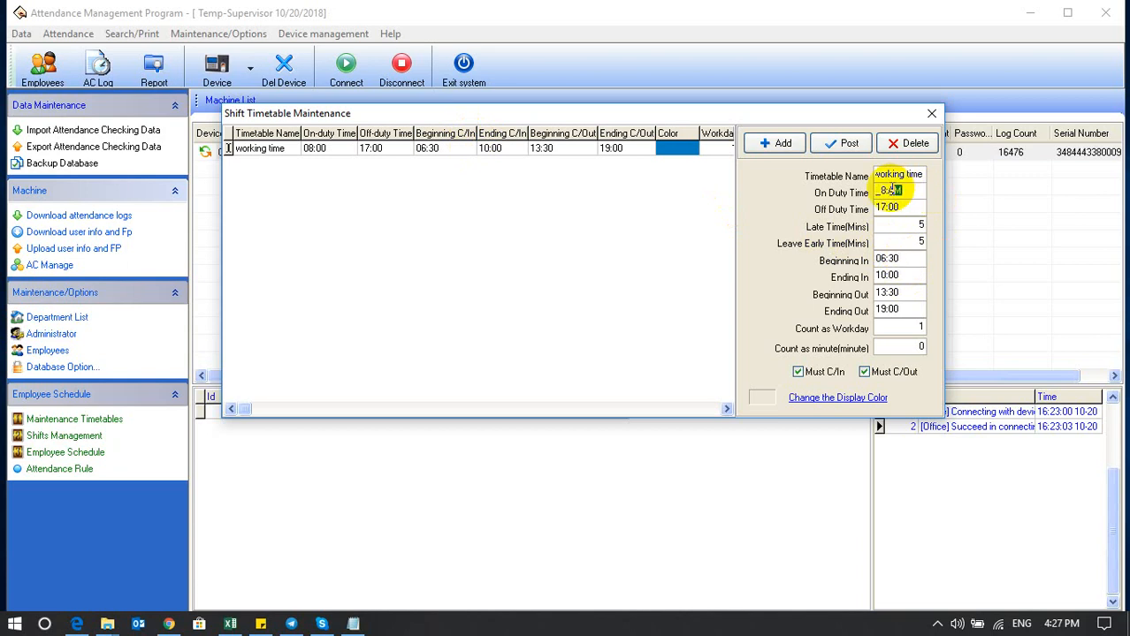
left_click(903, 259)
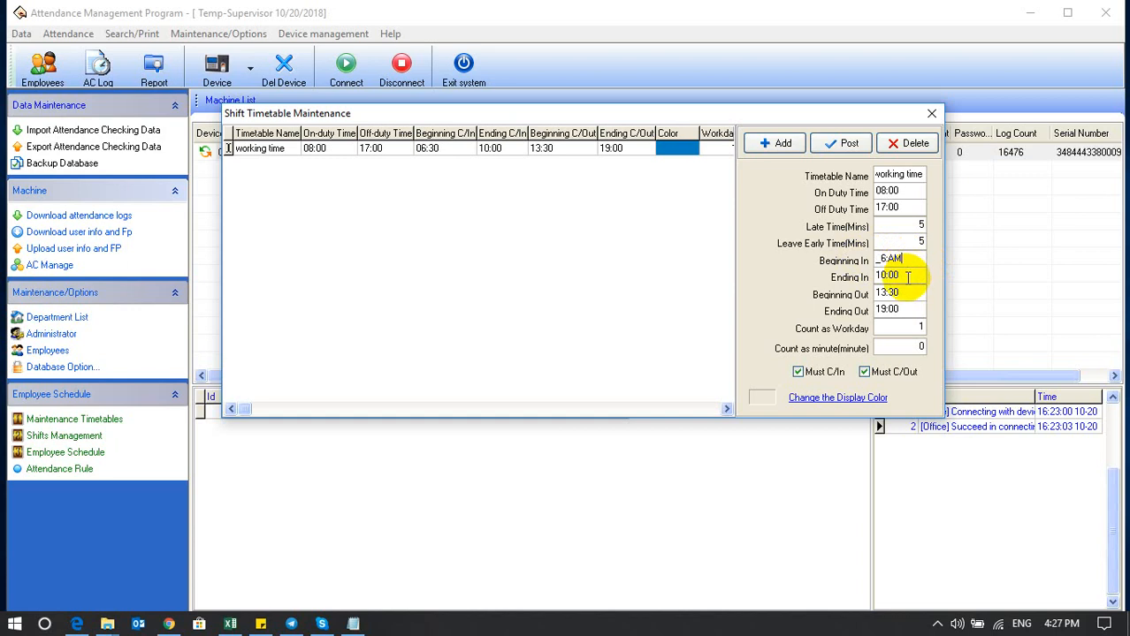
left_click(907, 276)
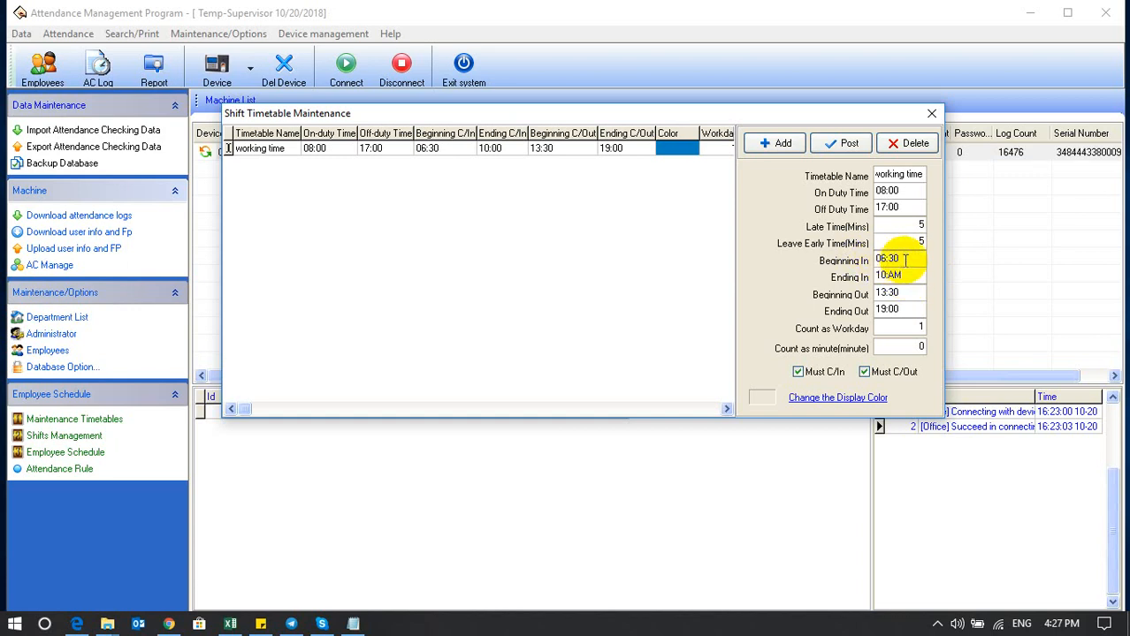
left_click(904, 259)
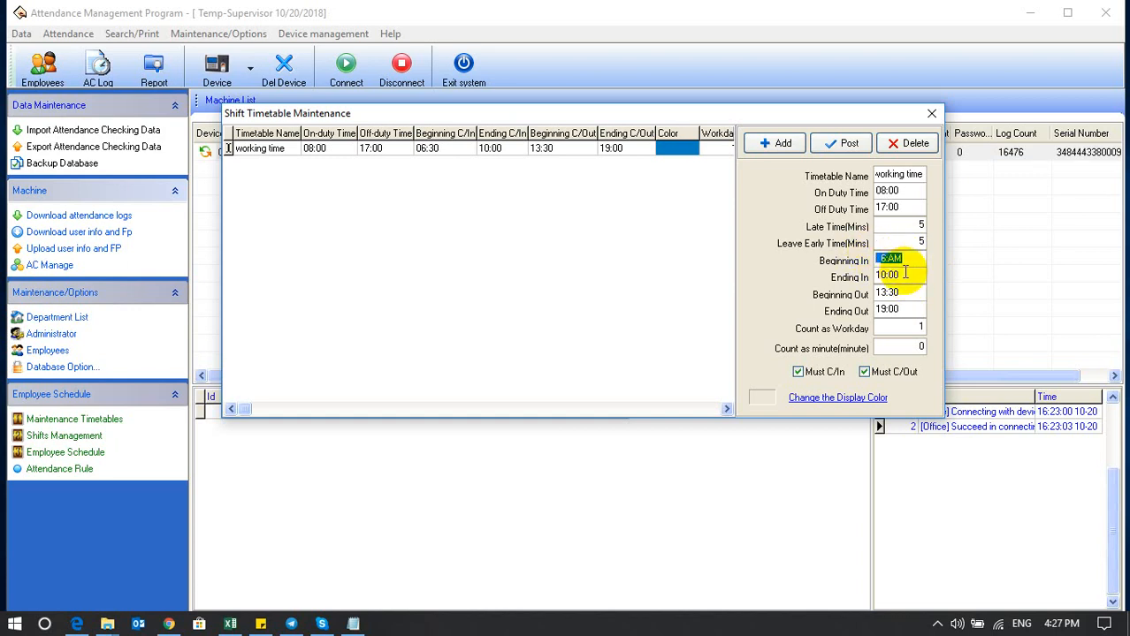
left_click(905, 273)
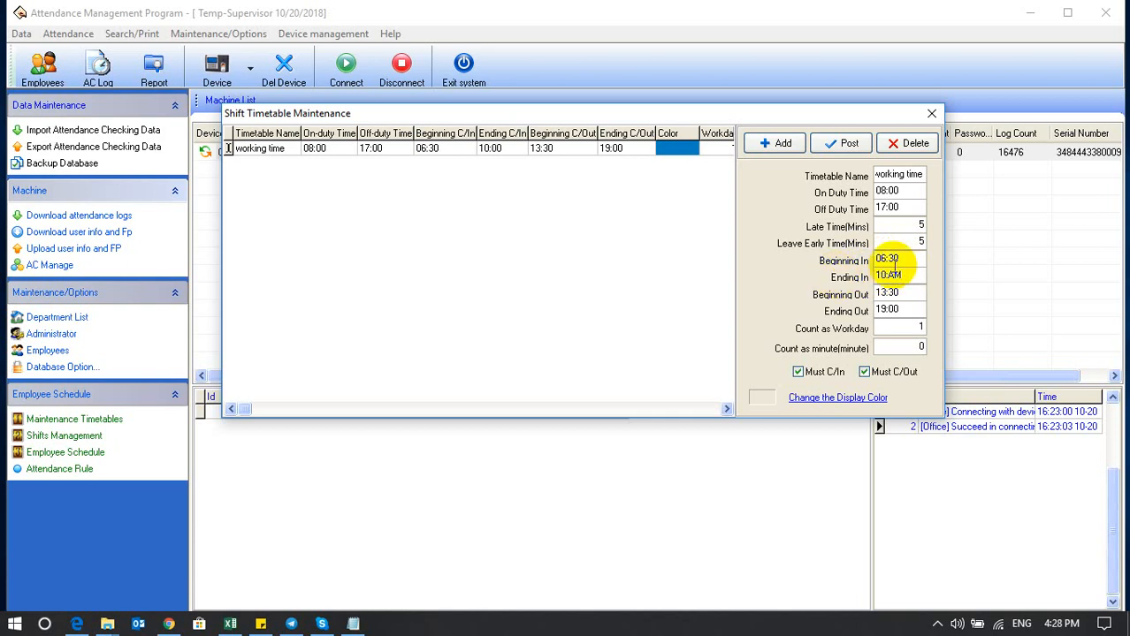
left_click(899, 259)
left_click(904, 275)
left_click(902, 259)
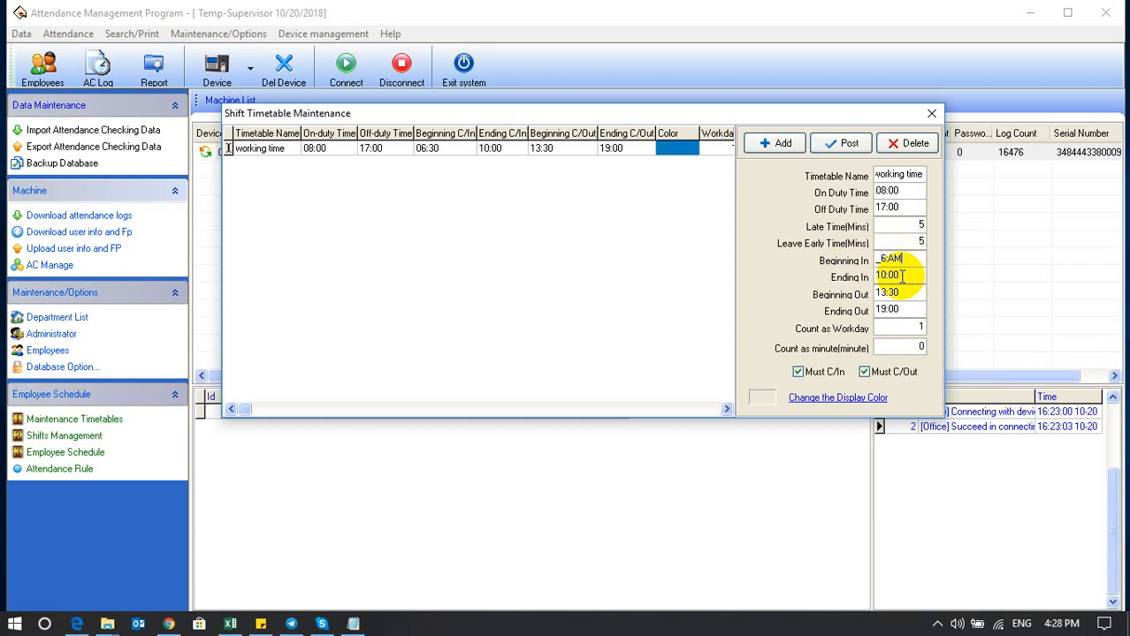
left_click(891, 258)
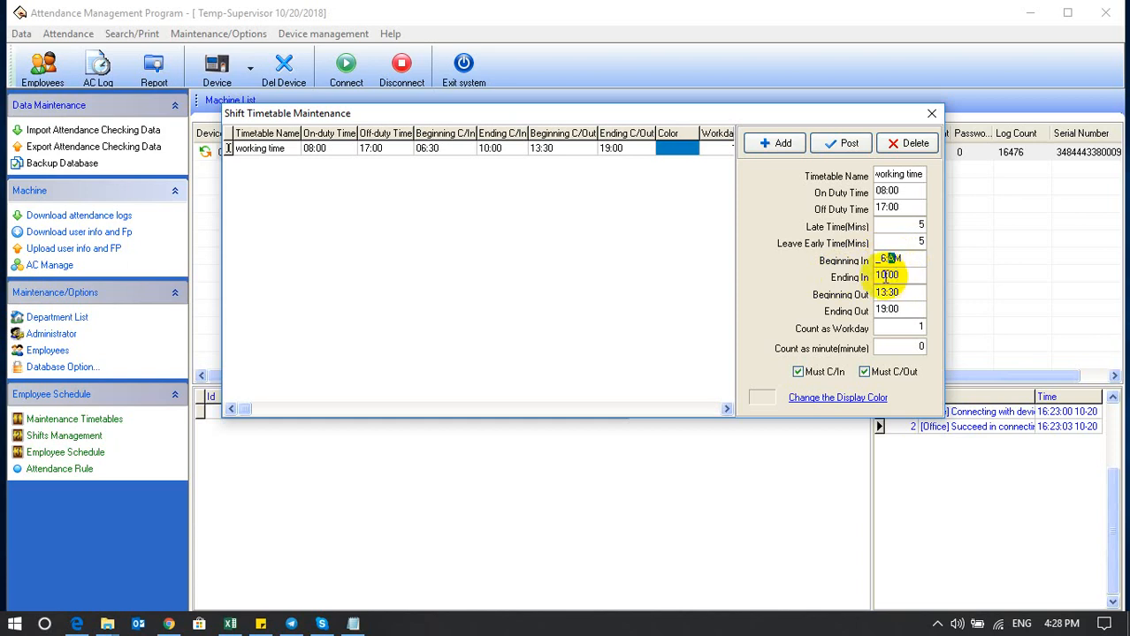
left_click(887, 276)
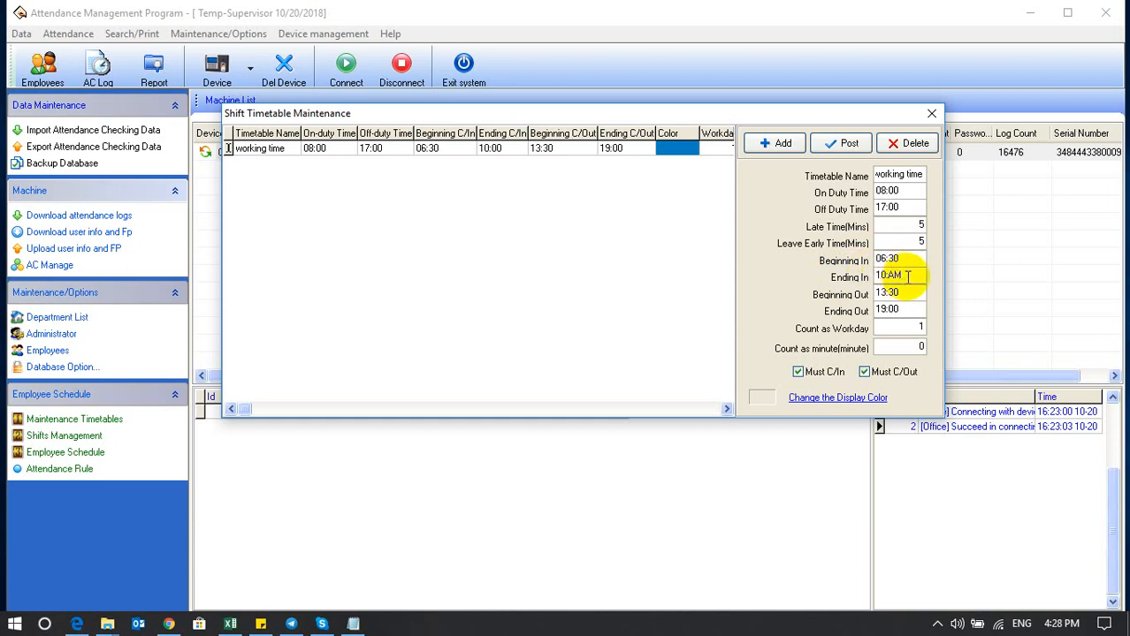
left_click(906, 260)
left_click(909, 275)
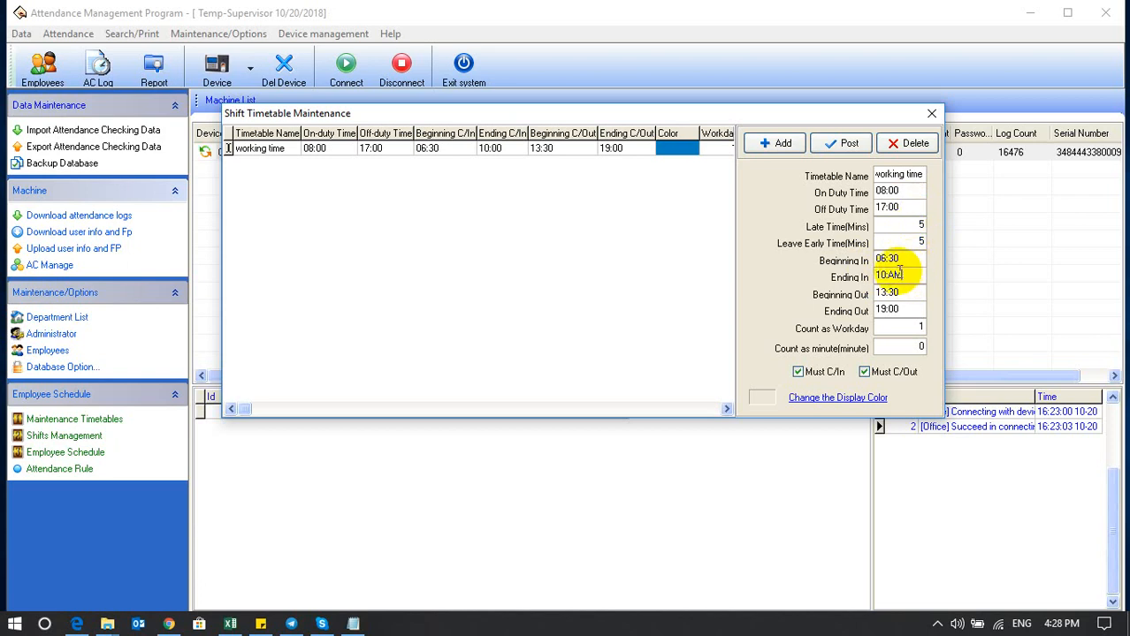
left_click(894, 259)
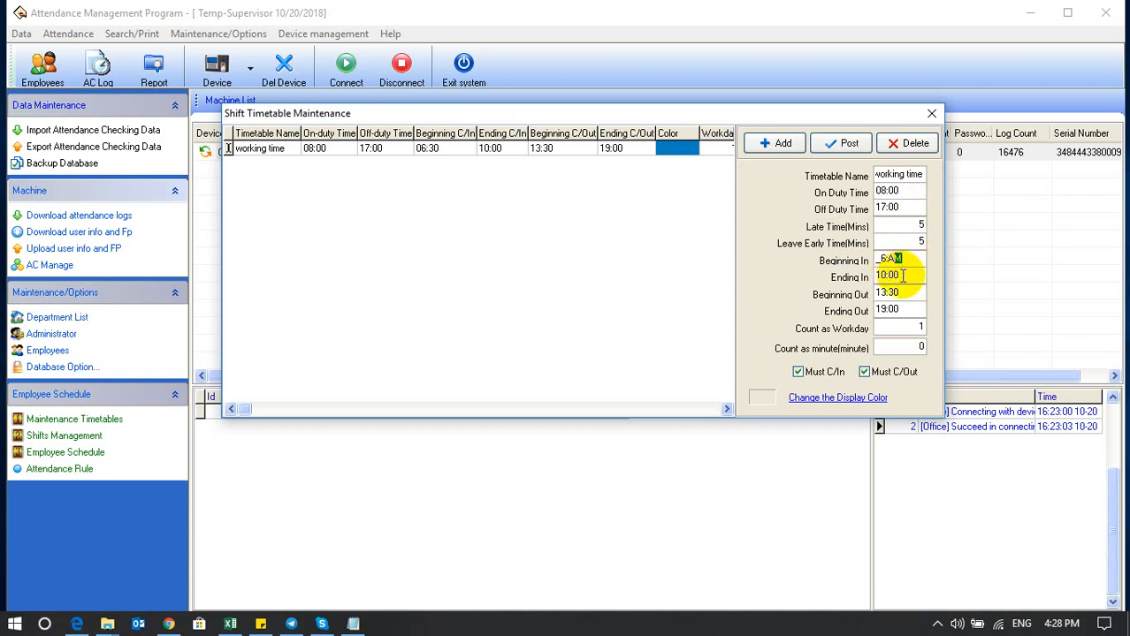
left_click(902, 276)
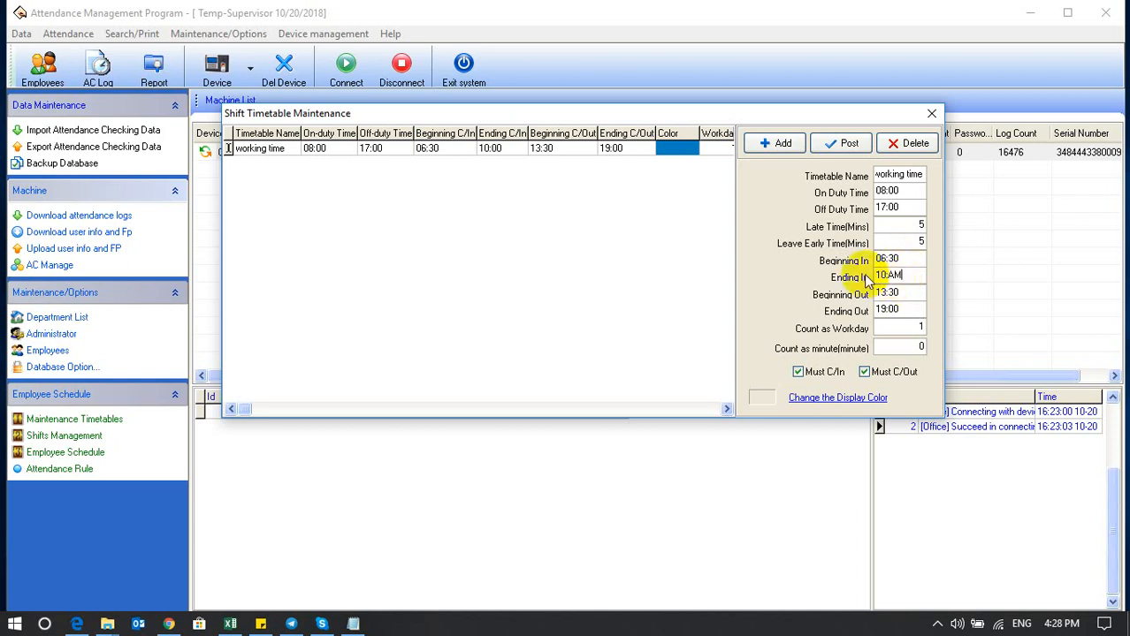
left_click(911, 261)
left_click(909, 275)
Examine the Beginning Out and Ending Out times of the check-out period and compare them with the check-in limits.
left_click(908, 291)
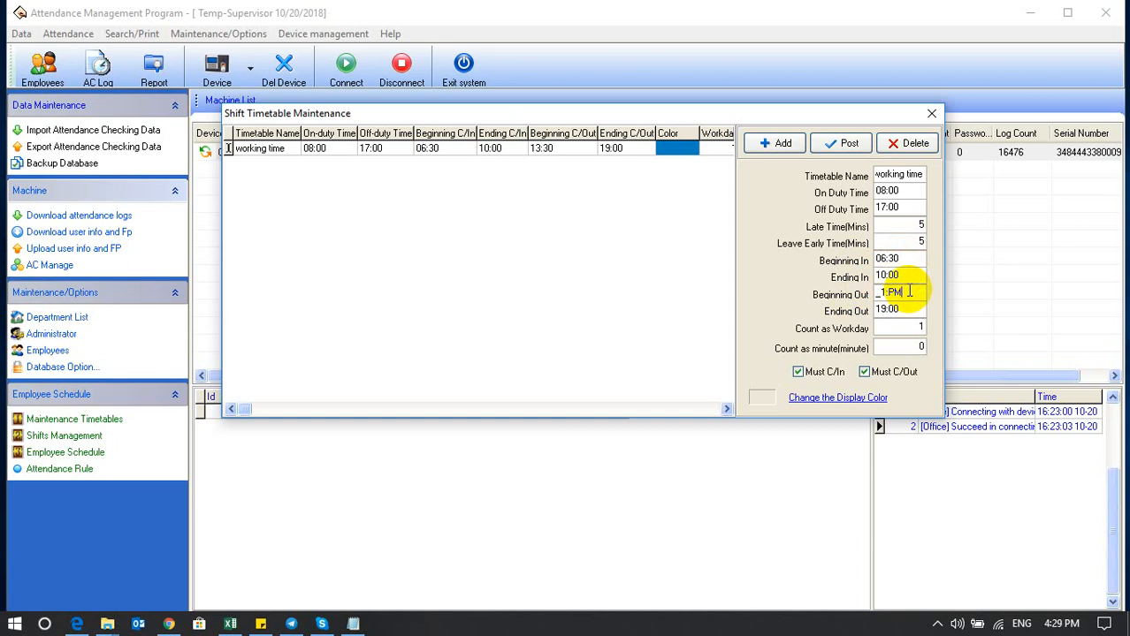
left_click(906, 309)
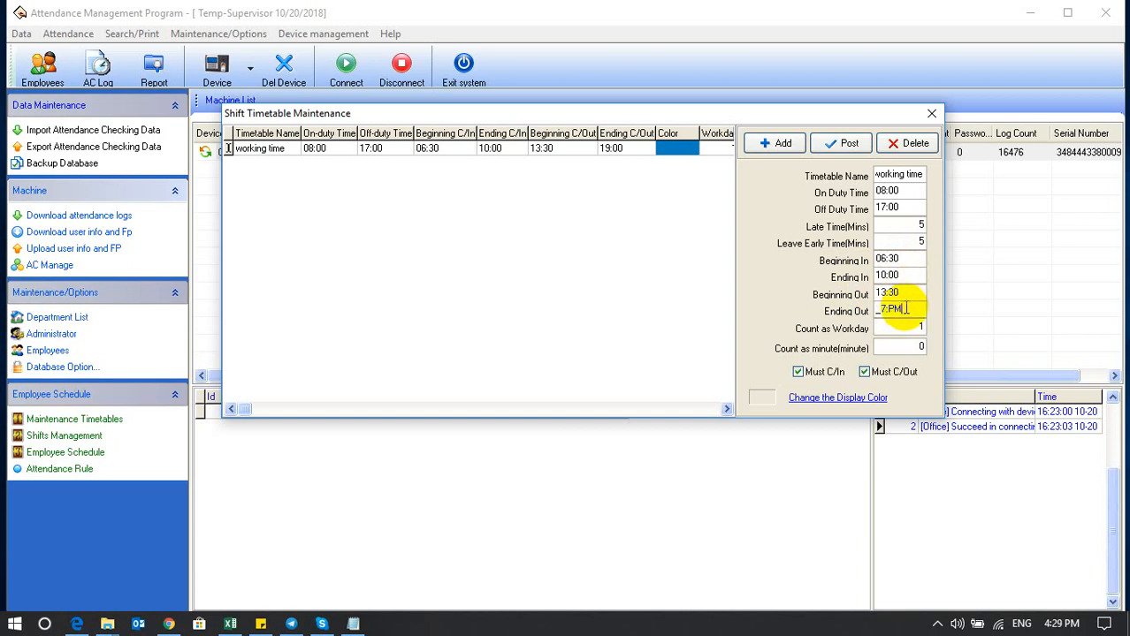
left_click(909, 294)
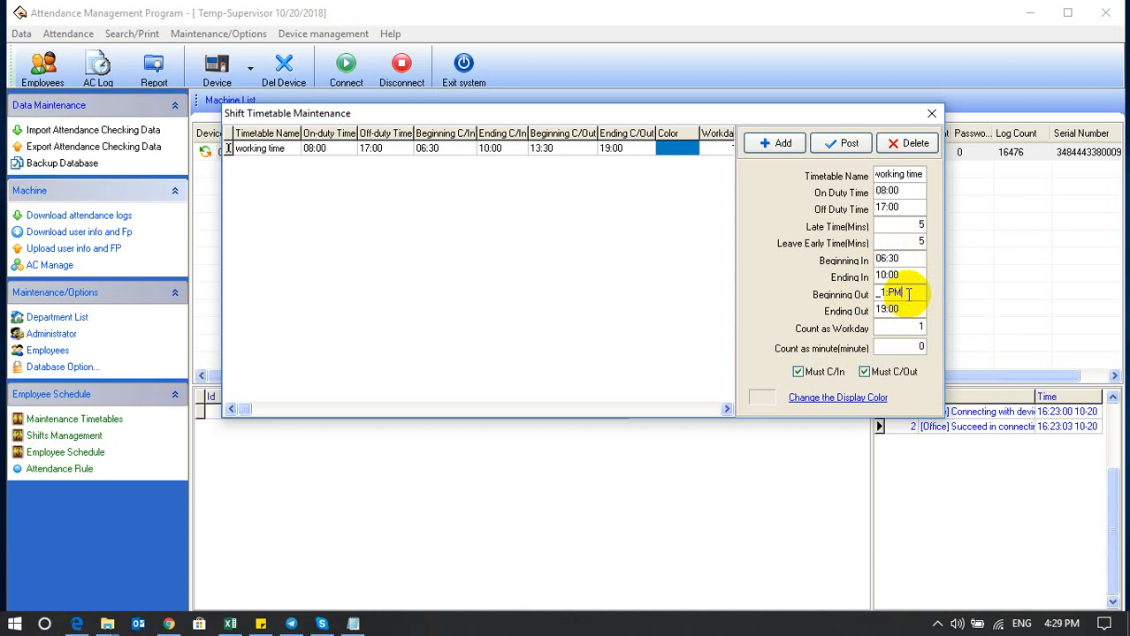
left_click(904, 309)
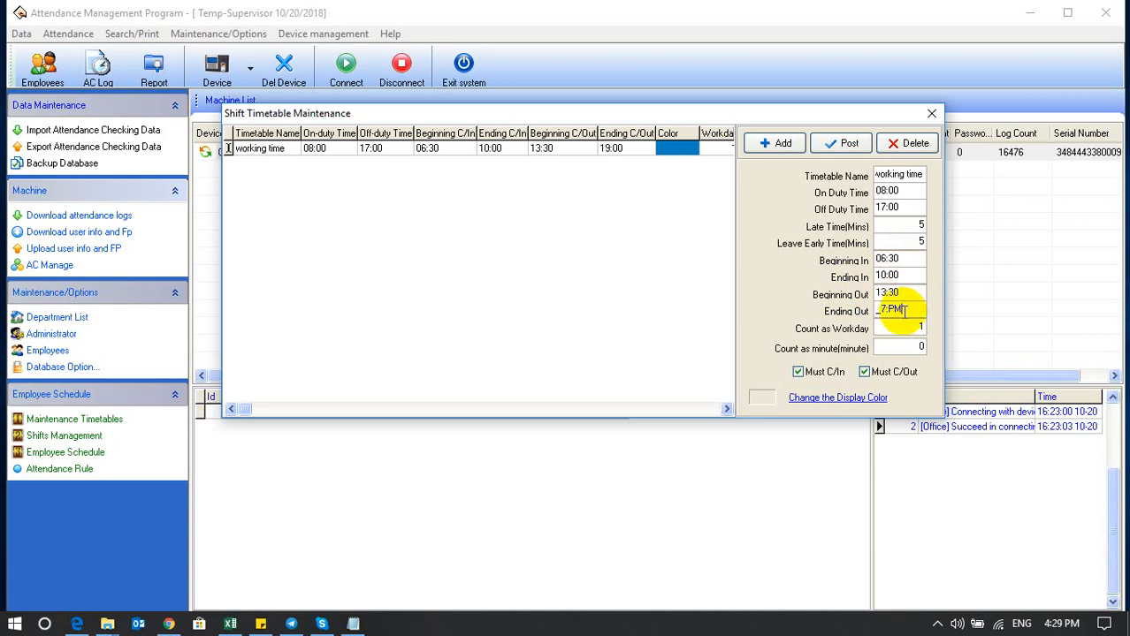
left_click(905, 294)
left_click(904, 310)
left_click(904, 294)
left_click(902, 309)
left_click(904, 292)
left_click(900, 309)
left_click(903, 292)
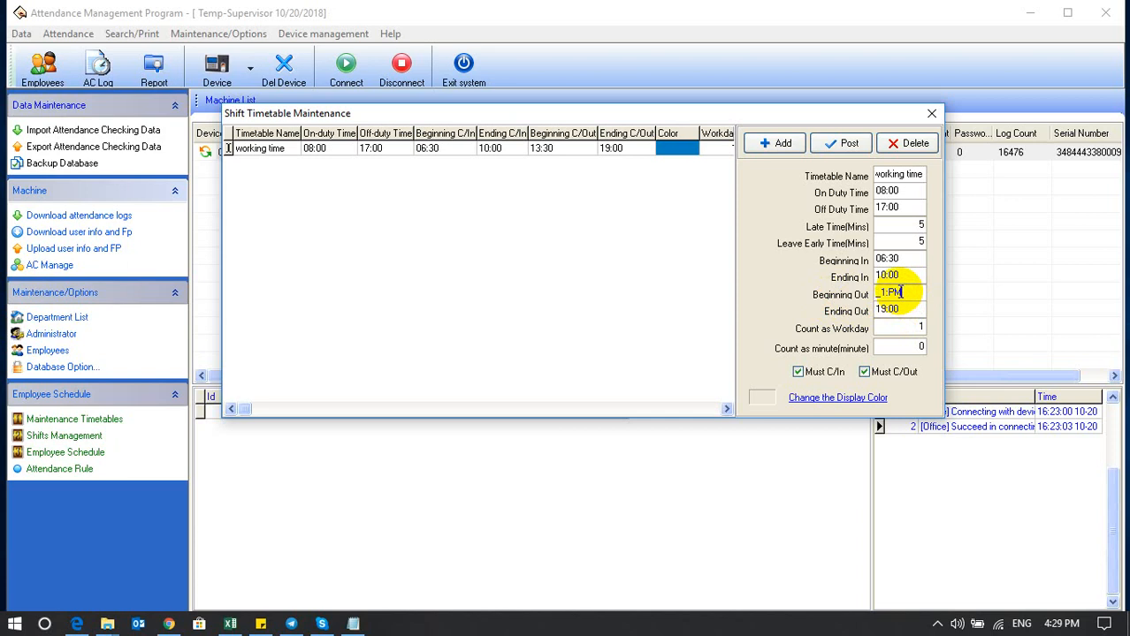
left_click(901, 260)
left_click(902, 275)
left_click(900, 310)
left_click(906, 275)
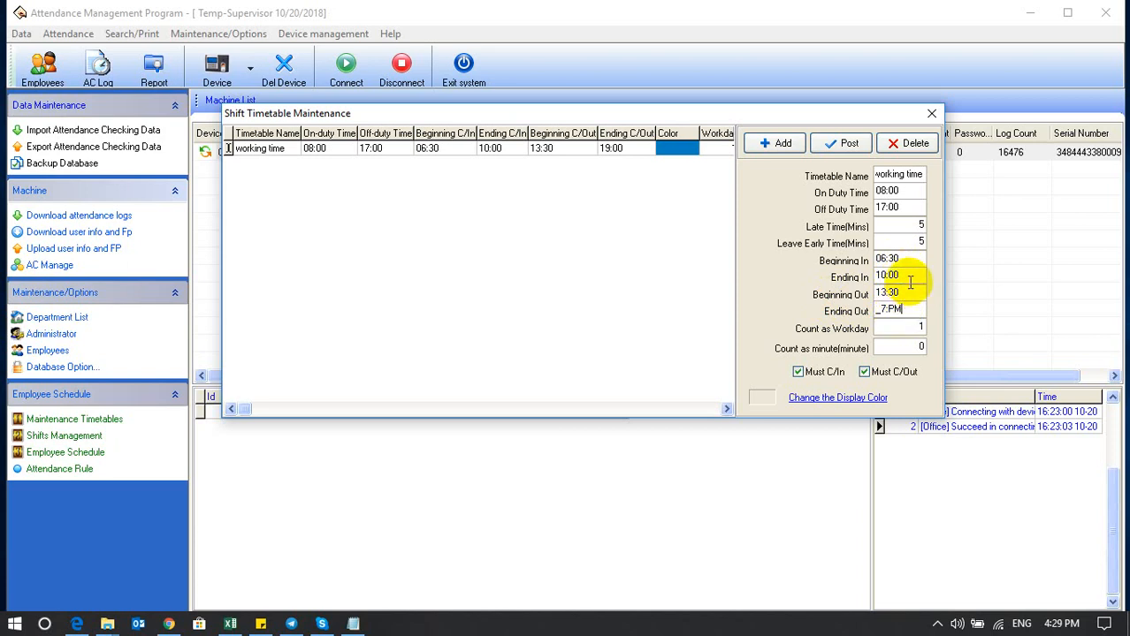
left_click(903, 259)
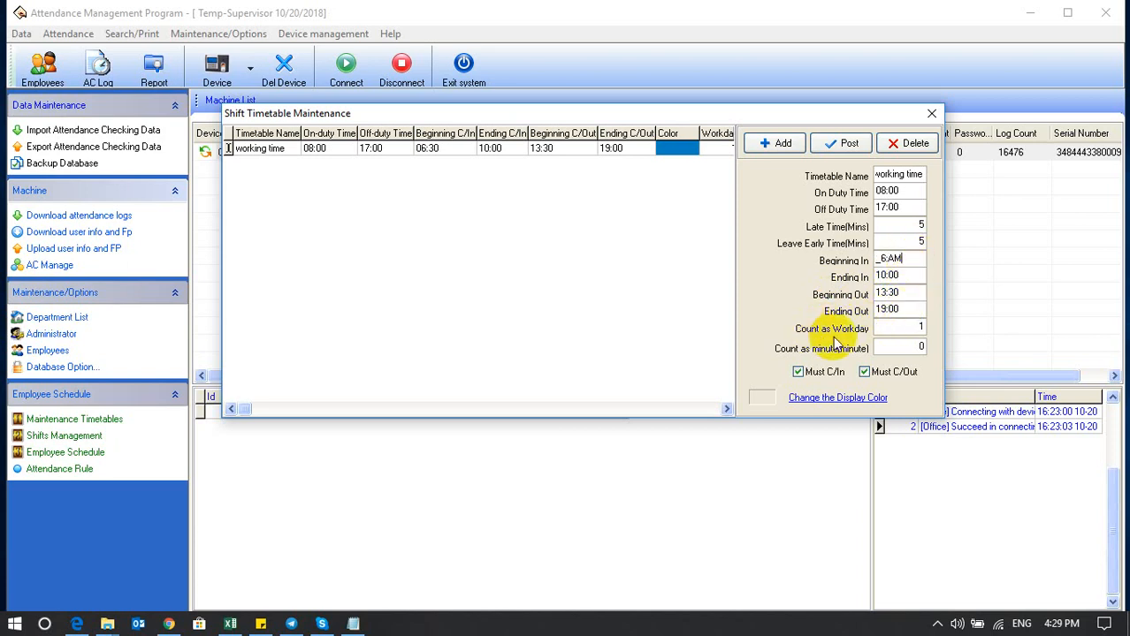
Examine the Count as Workday value and review the timetable's name, duty times and Beginning In time.
left_click(914, 329)
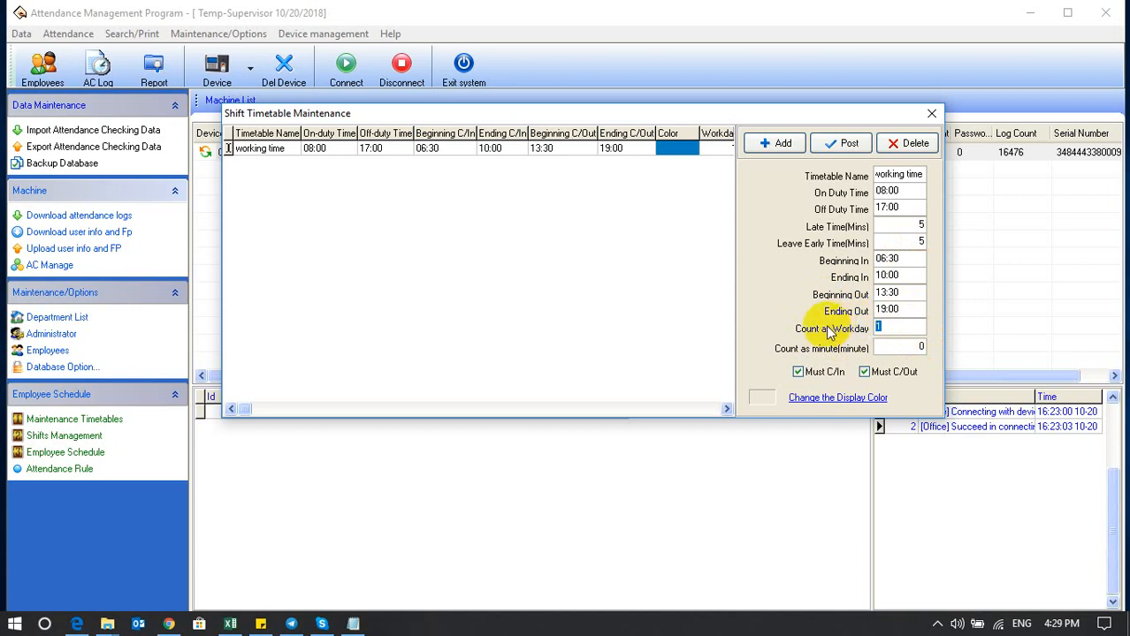
left_click(910, 328)
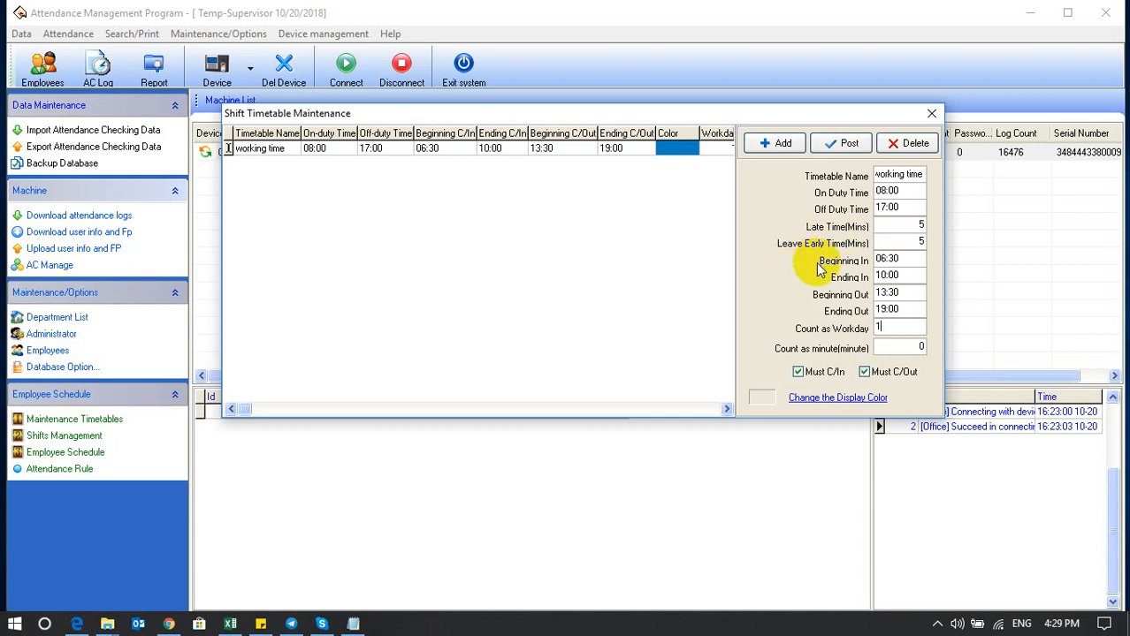
left_click(905, 177)
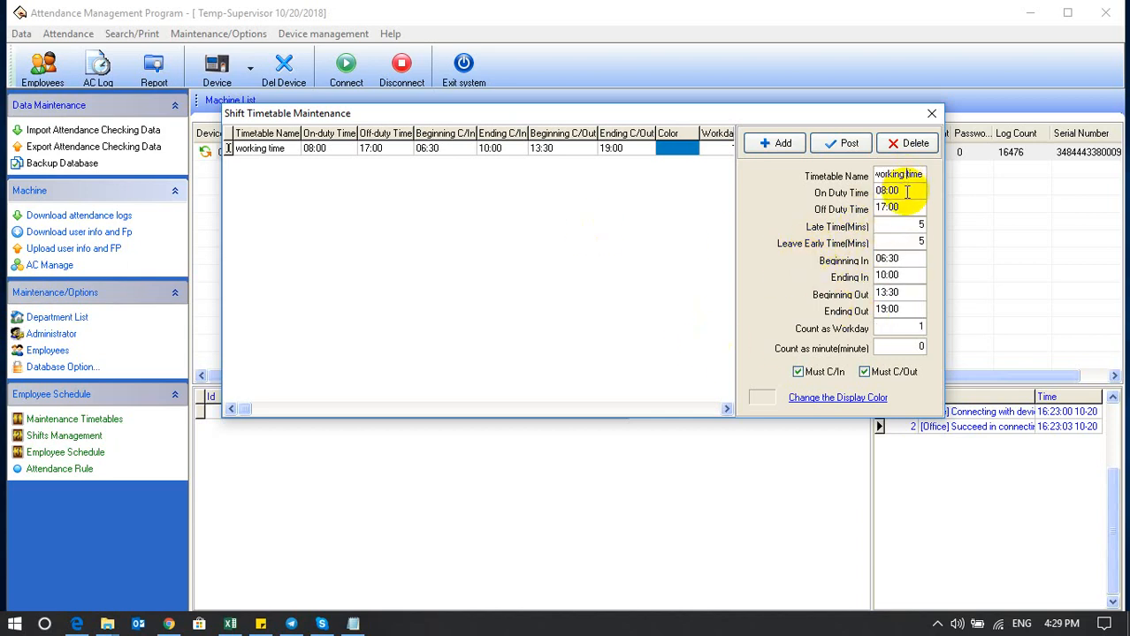
left_click(904, 194)
left_click(905, 212)
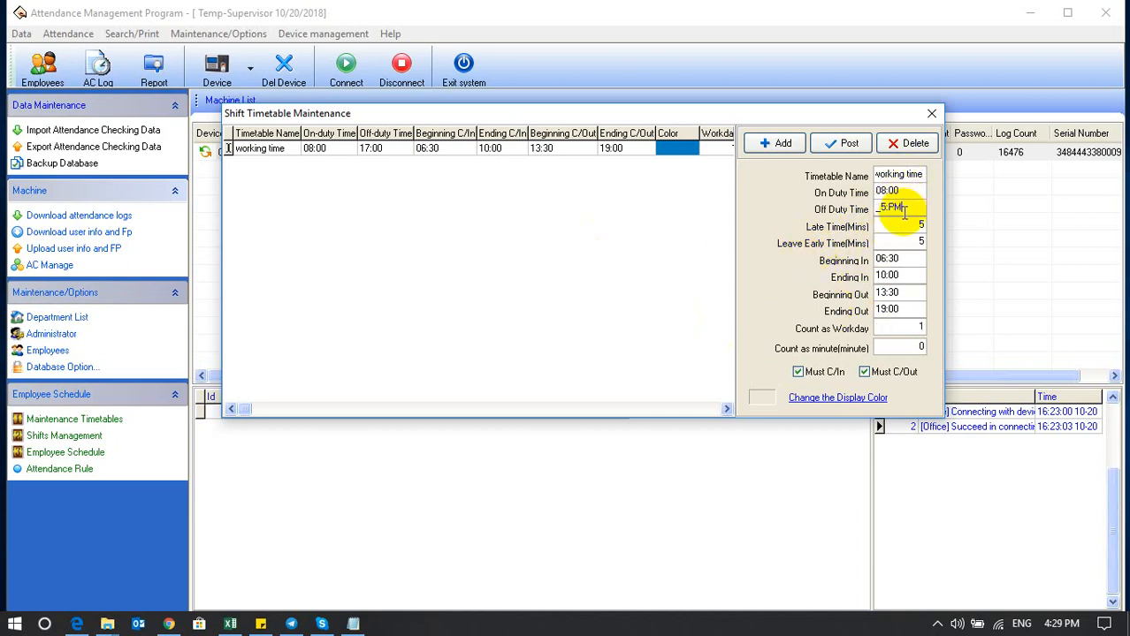
left_click(884, 260)
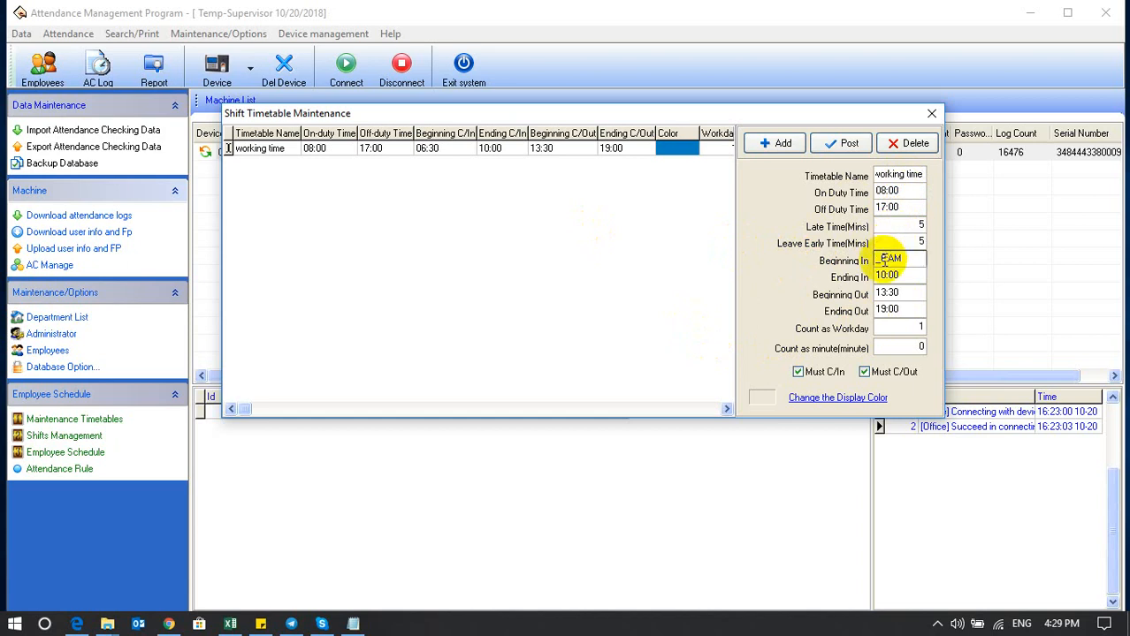
left_click(894, 173)
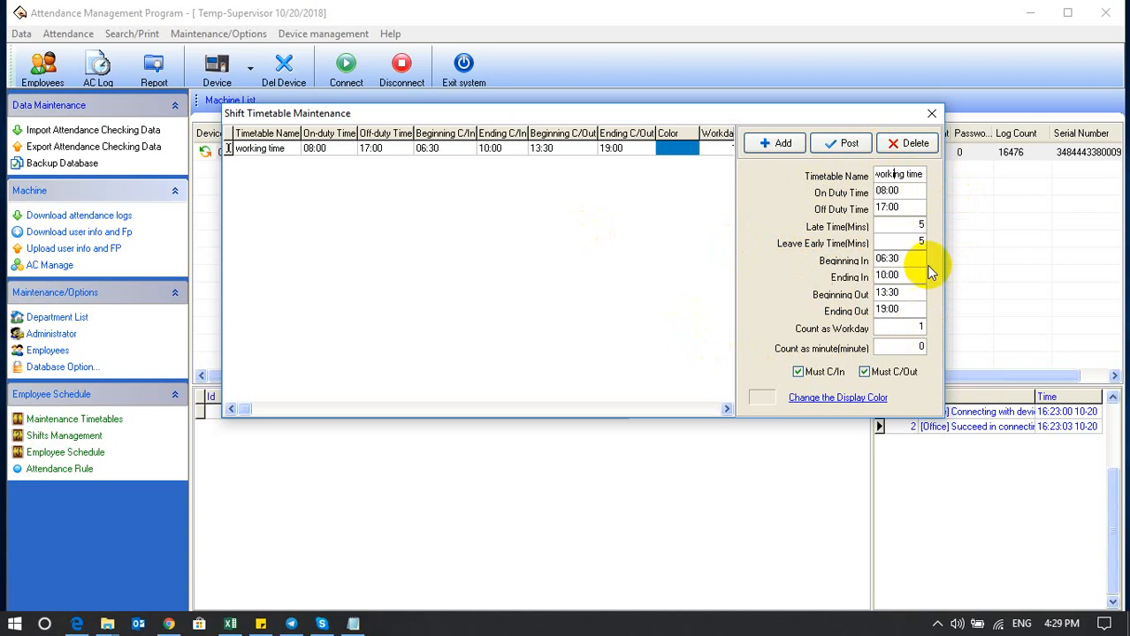
Change the "working time" timetable's display colour to yellow and check it in the Color column.
left_click(826, 398)
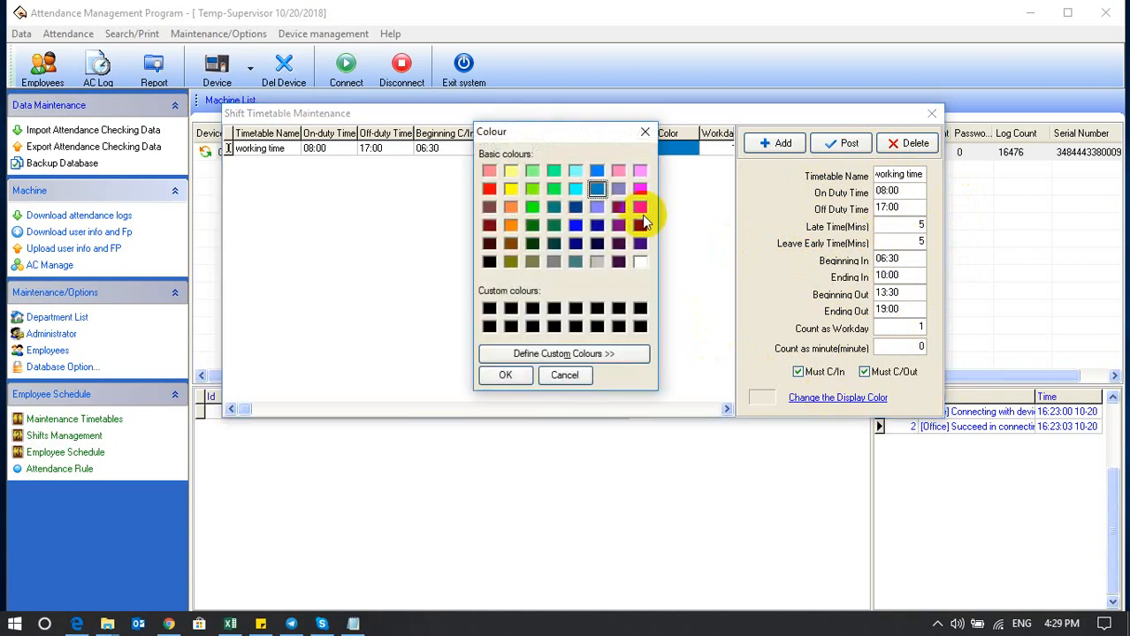
left_click(553, 188)
left_click(510, 188)
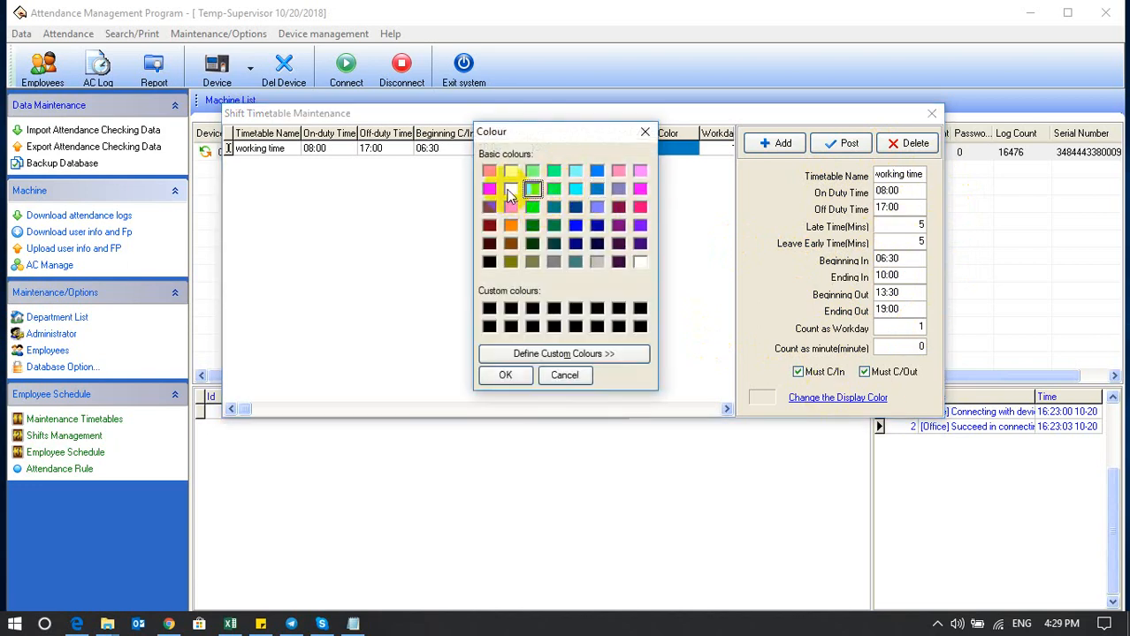
left_click(505, 375)
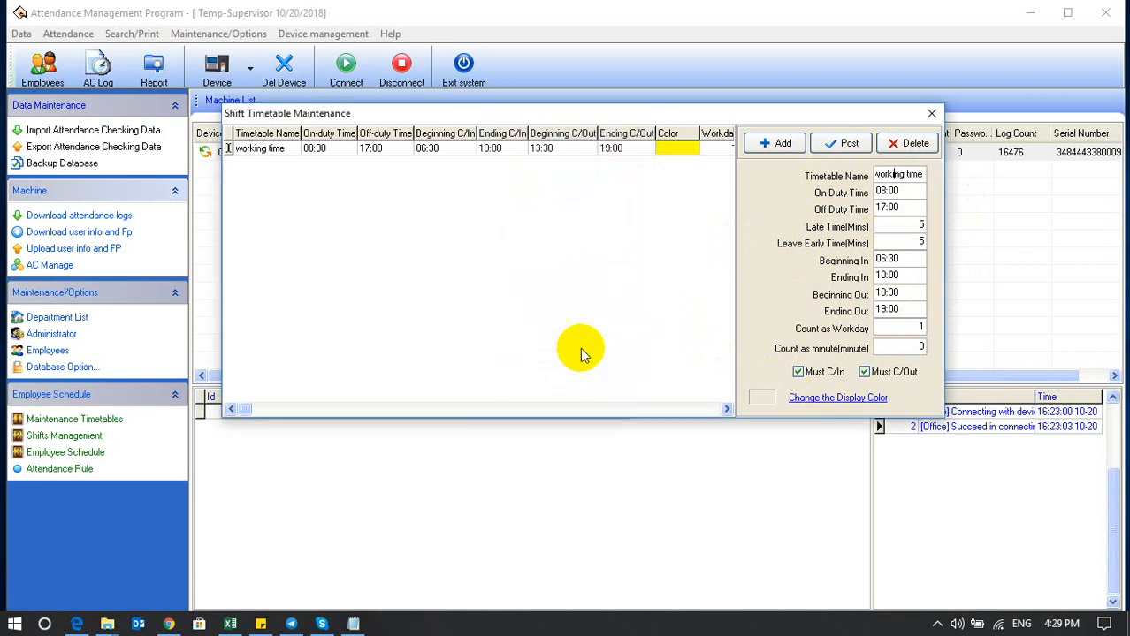
left_click(710, 148)
left_click(575, 149)
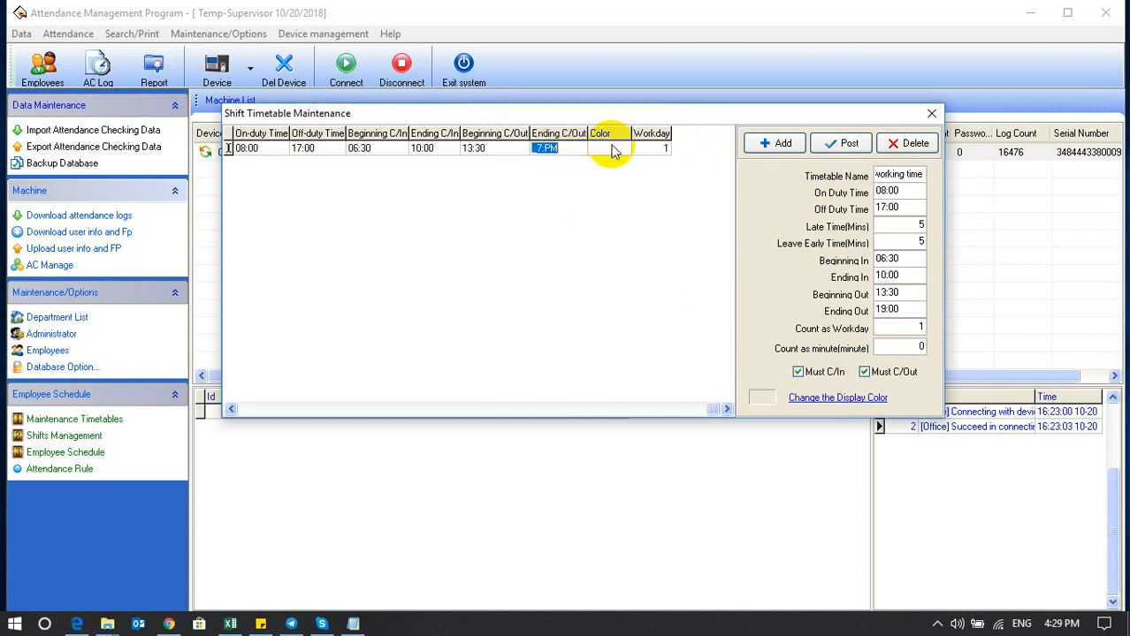
left_click(608, 150)
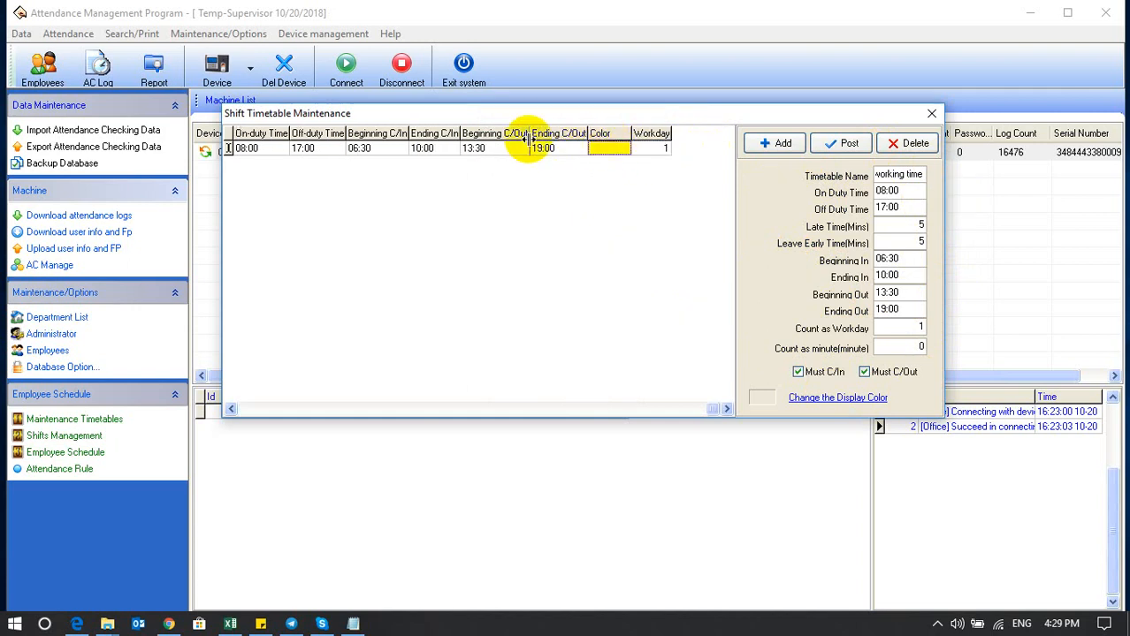
left_click(252, 408)
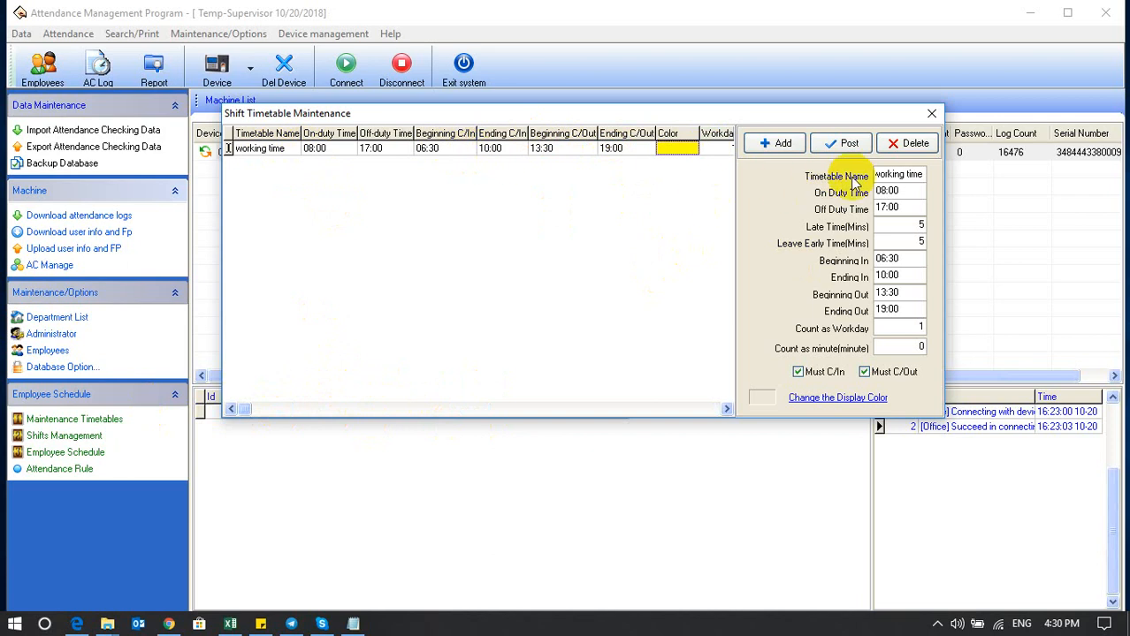
Review the "working time" timetable's duty times, Leave Early Time, and check-in and check-out limits.
left_click(899, 192)
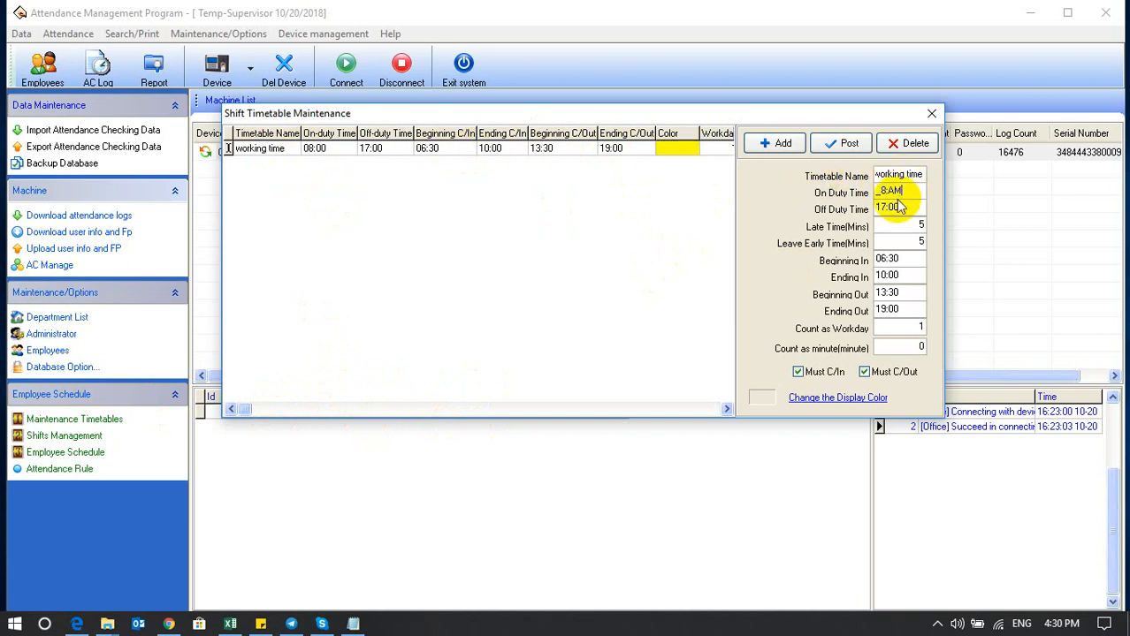
left_click(893, 208)
left_click(890, 241)
left_click(887, 259)
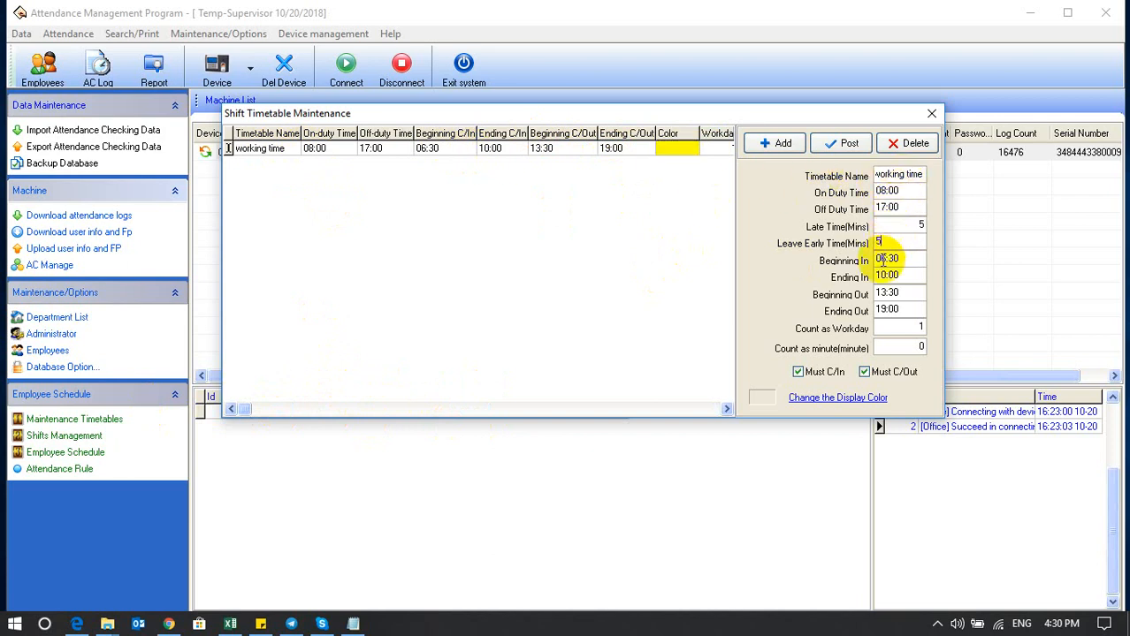
left_click(886, 275)
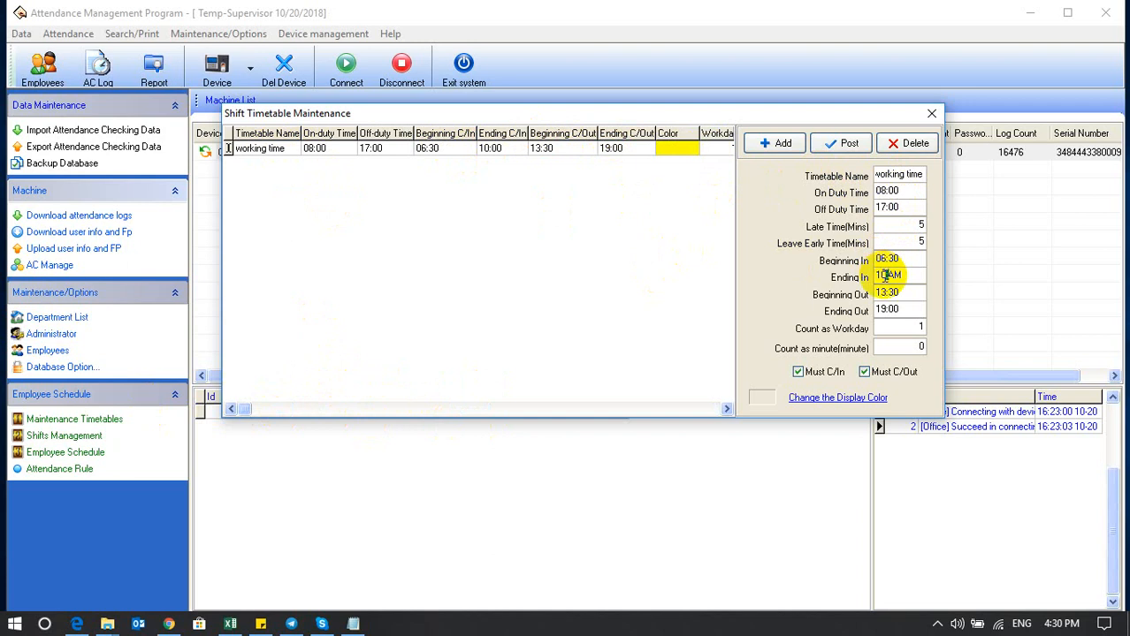
left_click(887, 291)
left_click(887, 309)
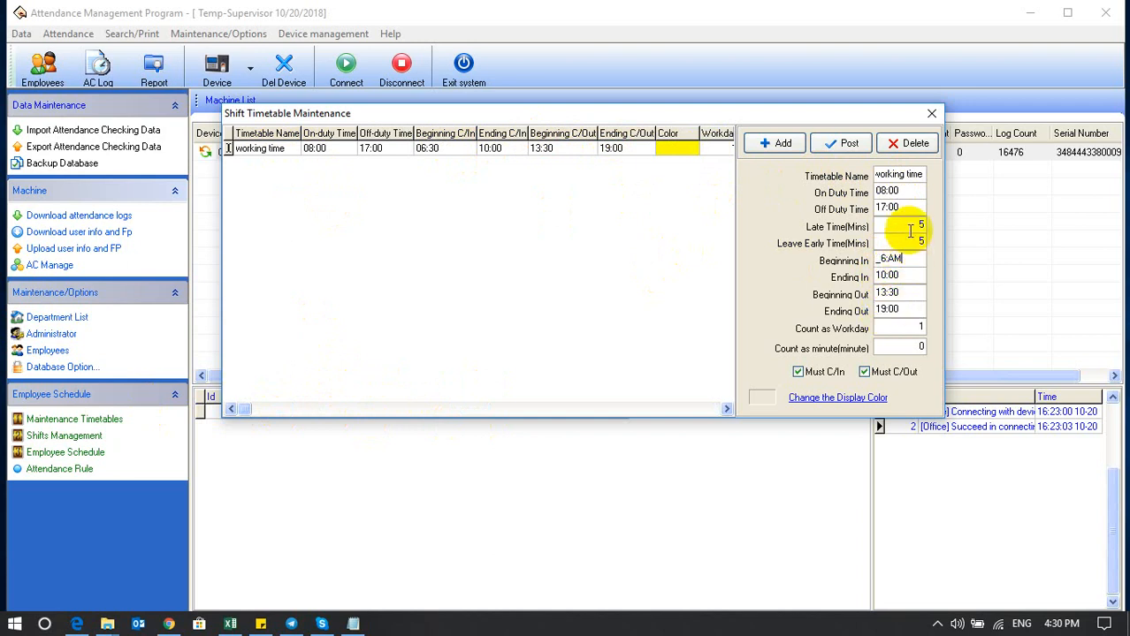
key("Tab")
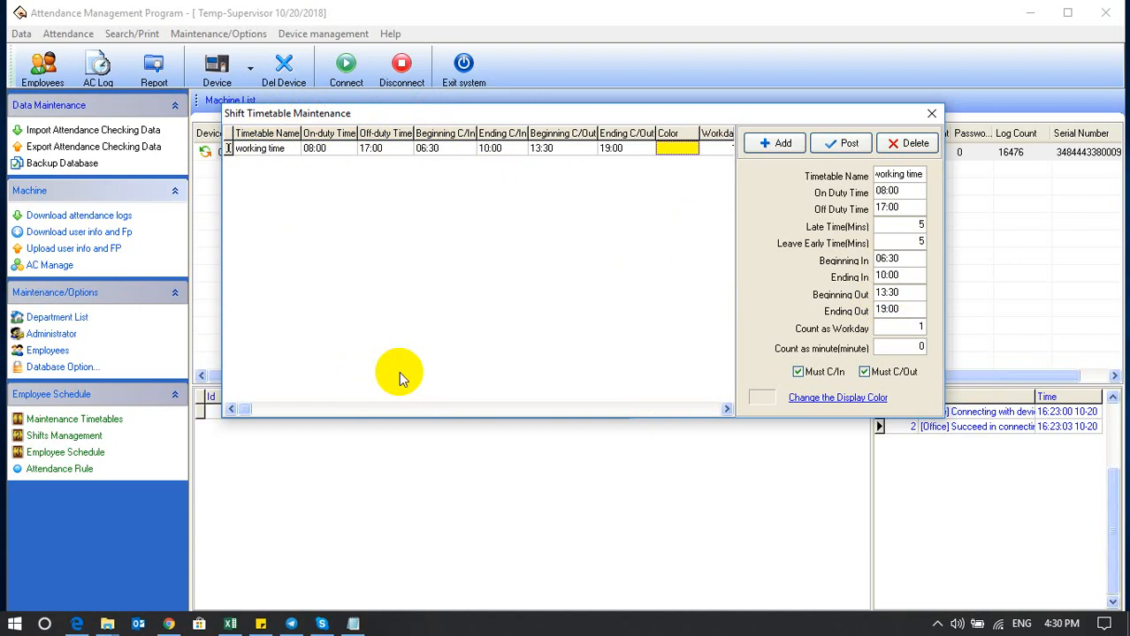
Close Shift Timetable Maintenance without saving the data and minimise the program to the desktop.
left_click(931, 113)
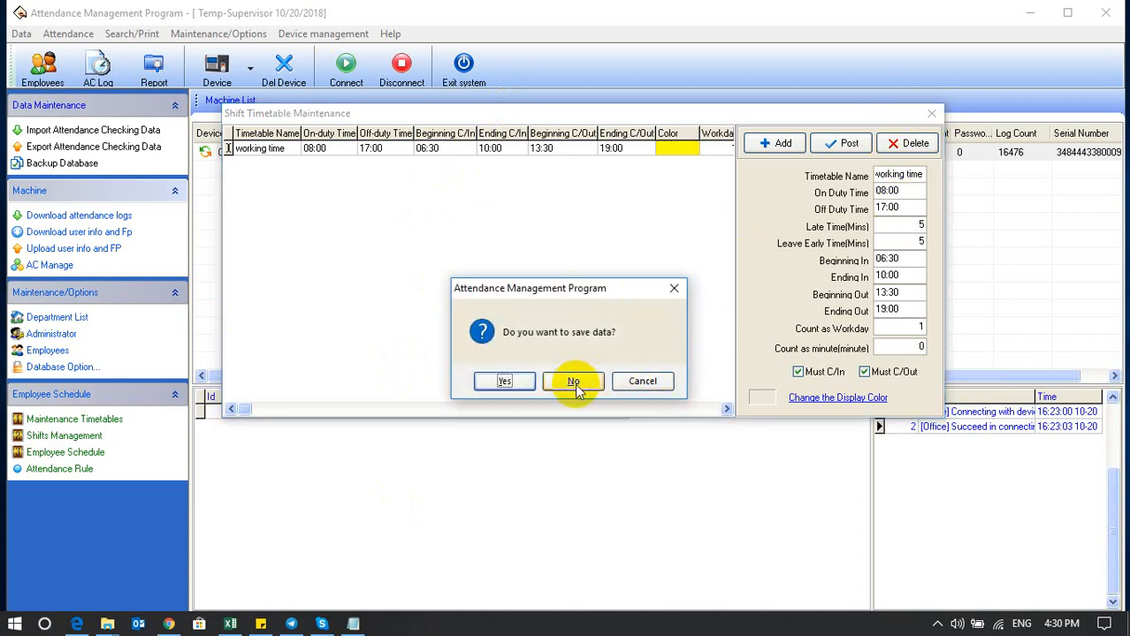
left_click(573, 385)
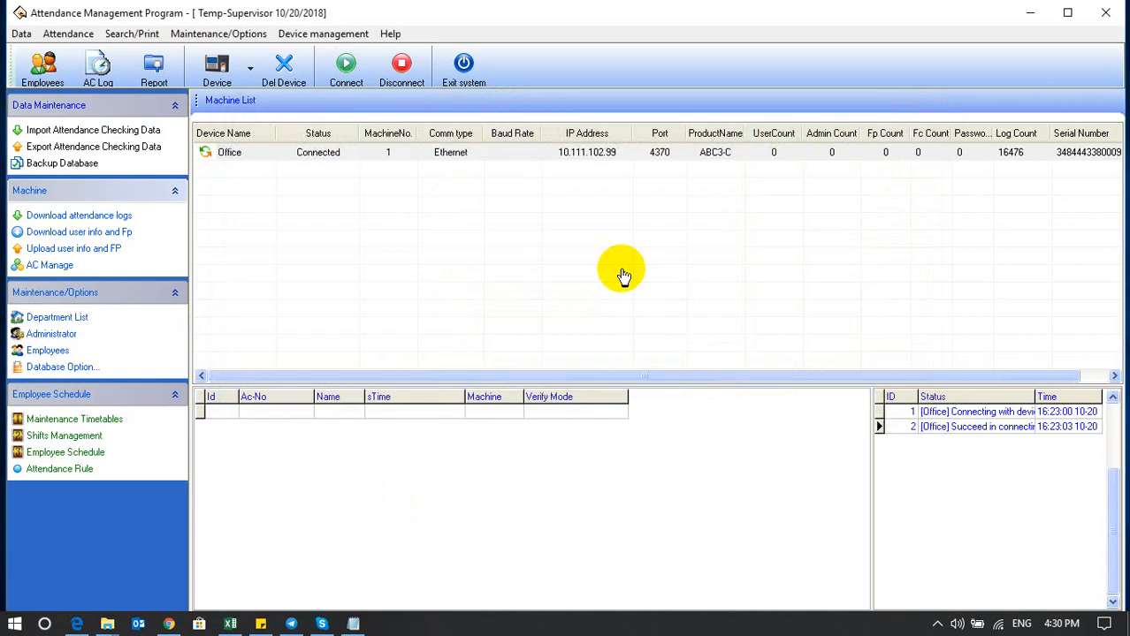
left_click(1039, 14)
right_click(467, 101)
left_click(500, 145)
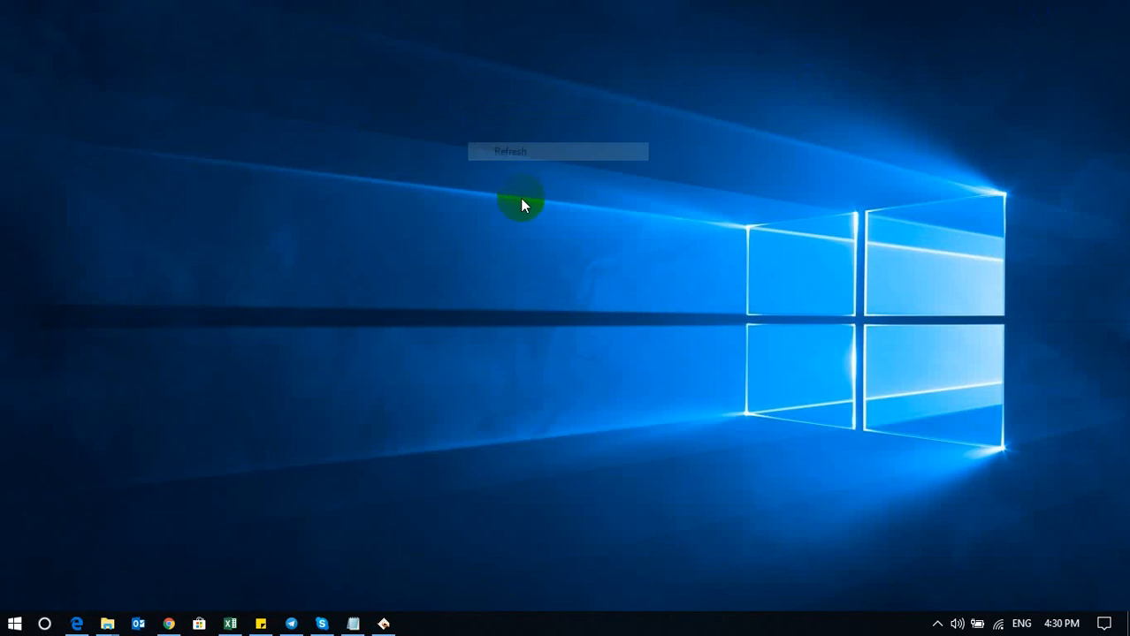
Switch to Chrome and open the Khmer Cisco Learning channel page on YouTube from the signed-in account.
left_click(168, 624)
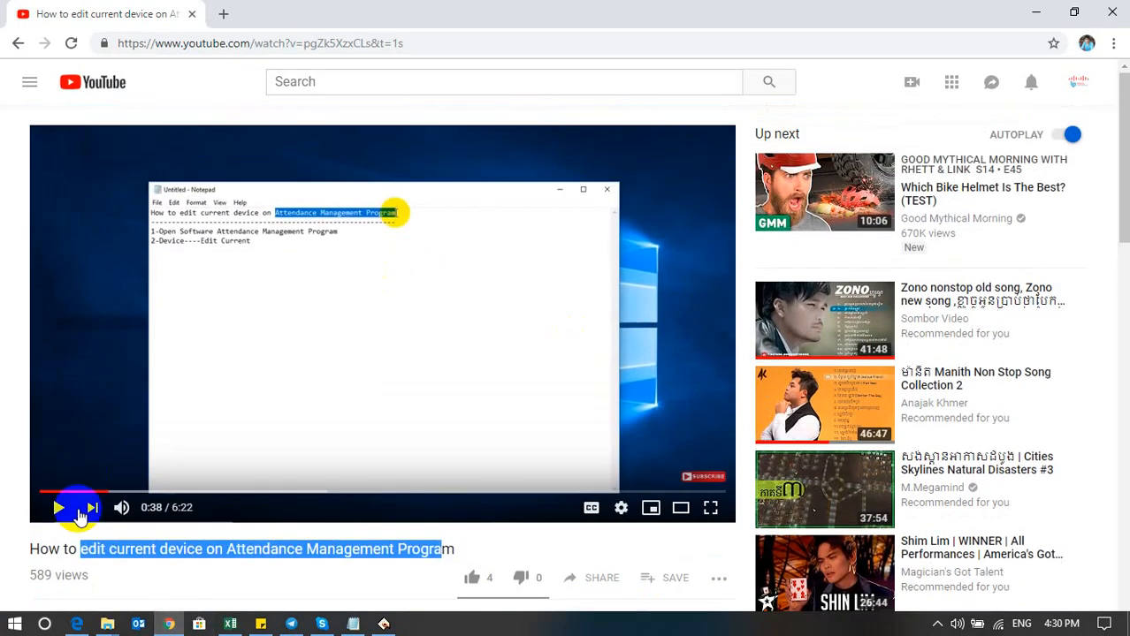
scroll(240, 439, "down", 3)
scroll(1029, 25, "up", 3)
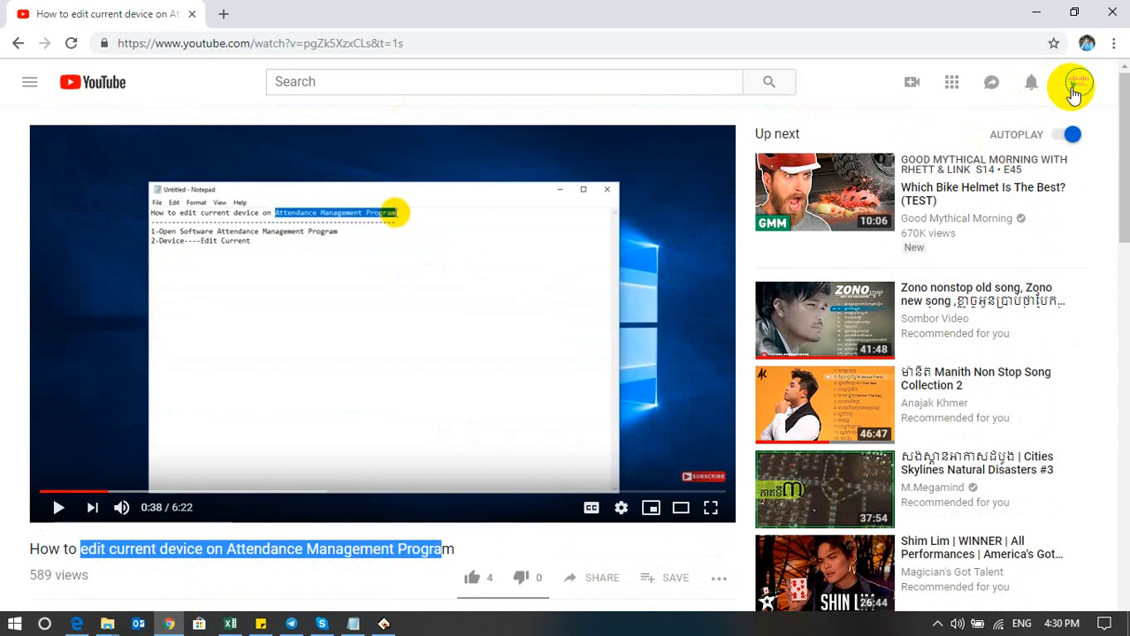
left_click(1072, 94)
left_click(964, 132)
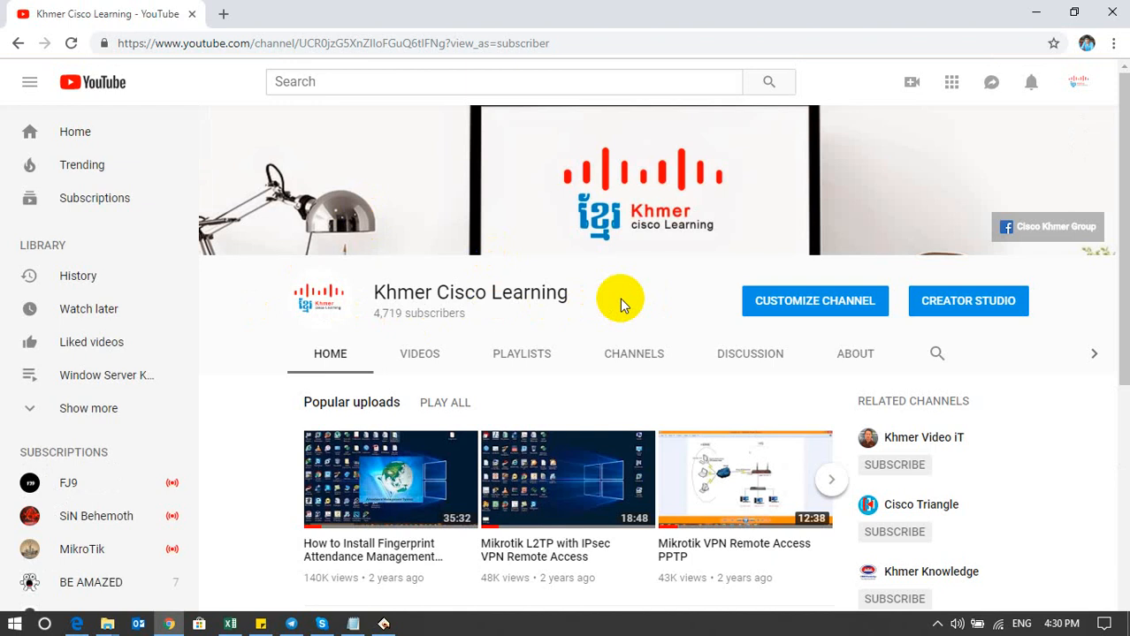
scroll(620, 301, "down", 2)
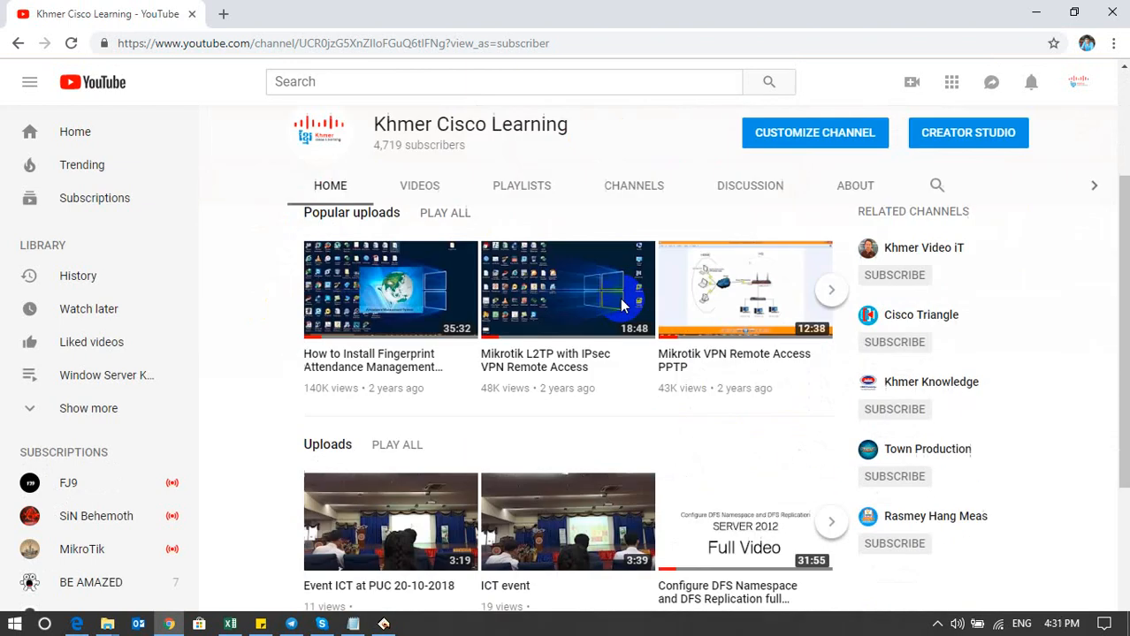
scroll(618, 303, "up", 2)
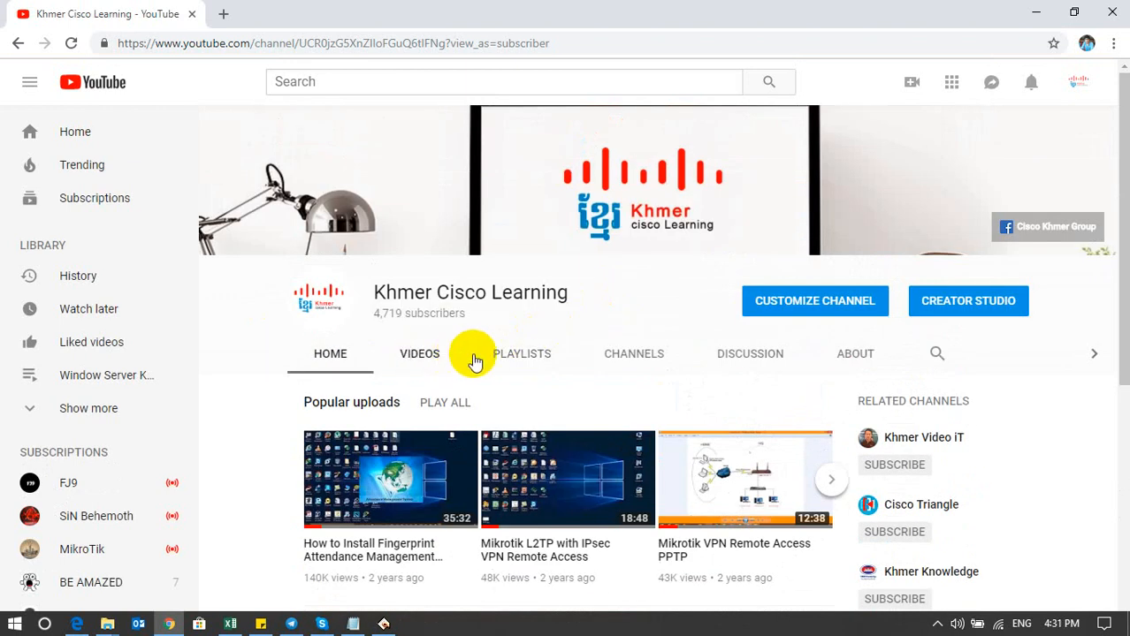
Start the CISCO KHMER GROUP playlist from the channel's created playlists and pause its first video.
left_click(519, 354)
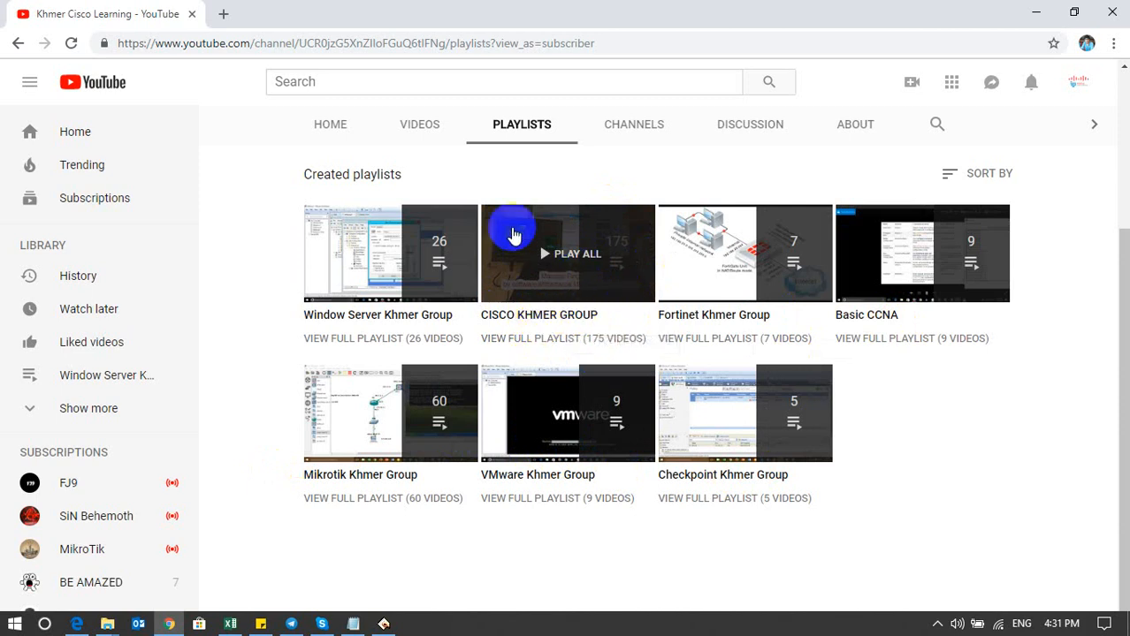
left_click(552, 309)
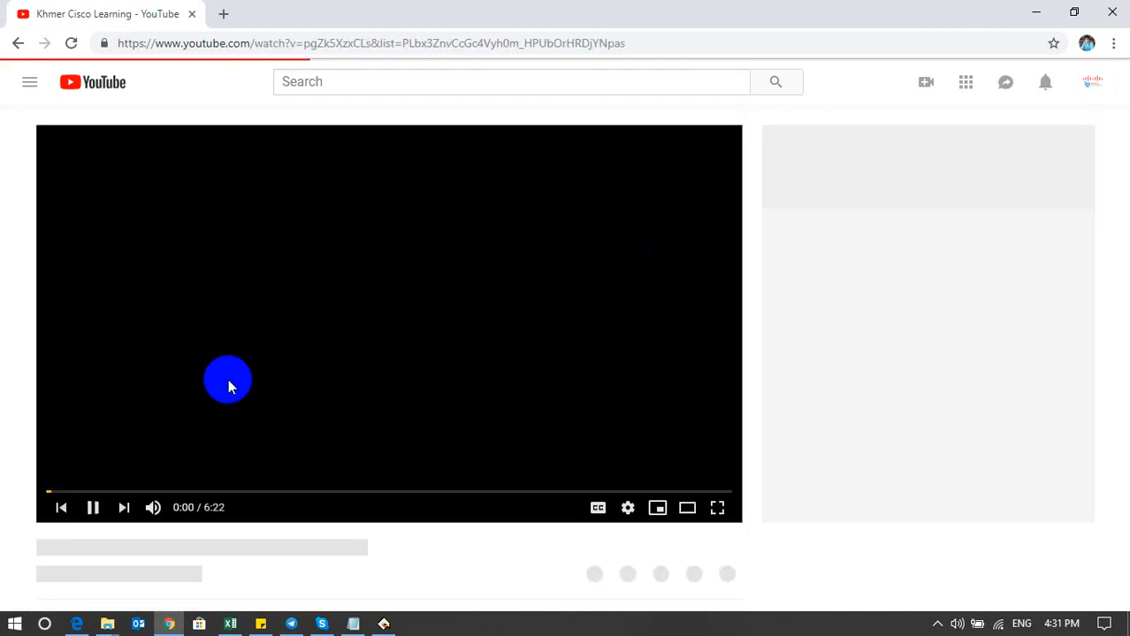
scroll(632, 305, "down", 7)
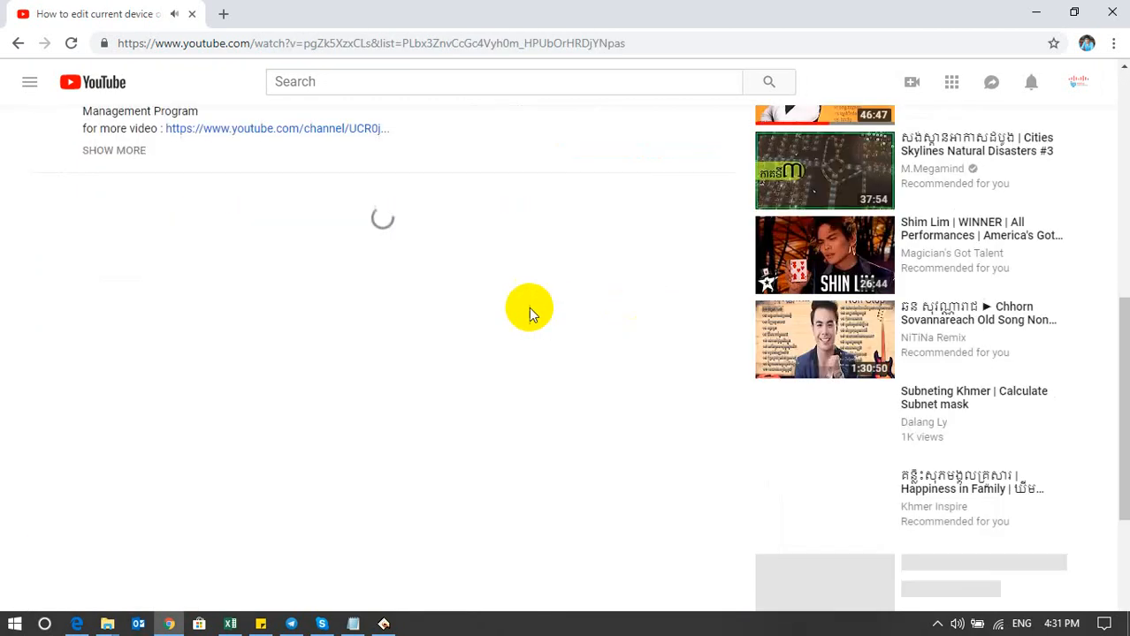
scroll(534, 317, "up", 7)
scroll(485, 389, "down", 7)
scroll(303, 409, "up", 7)
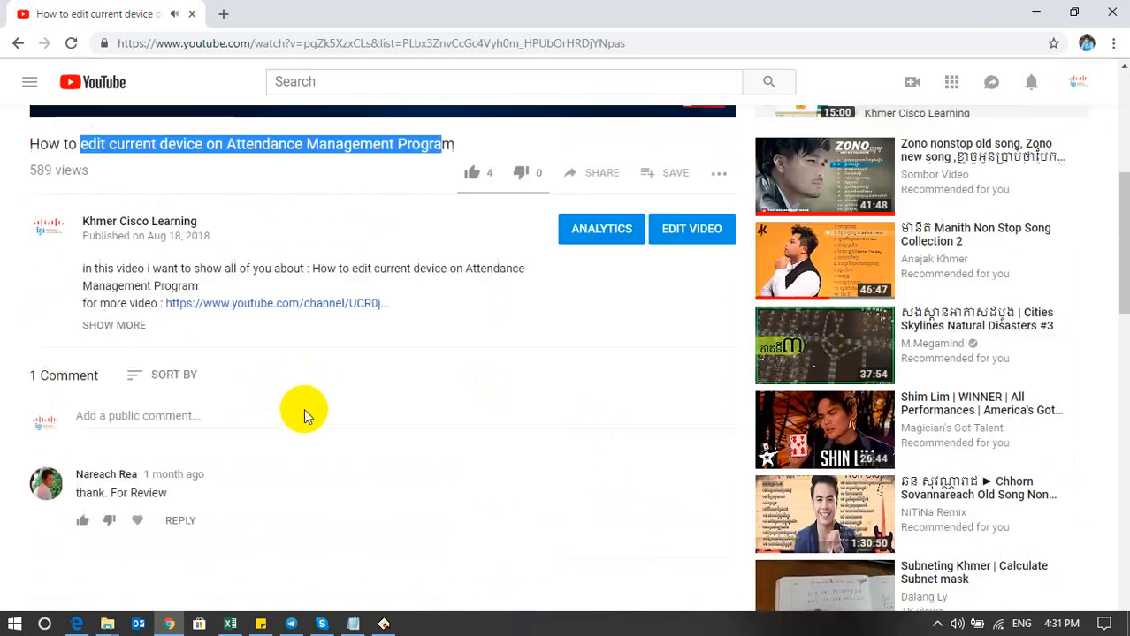
left_click(82, 432)
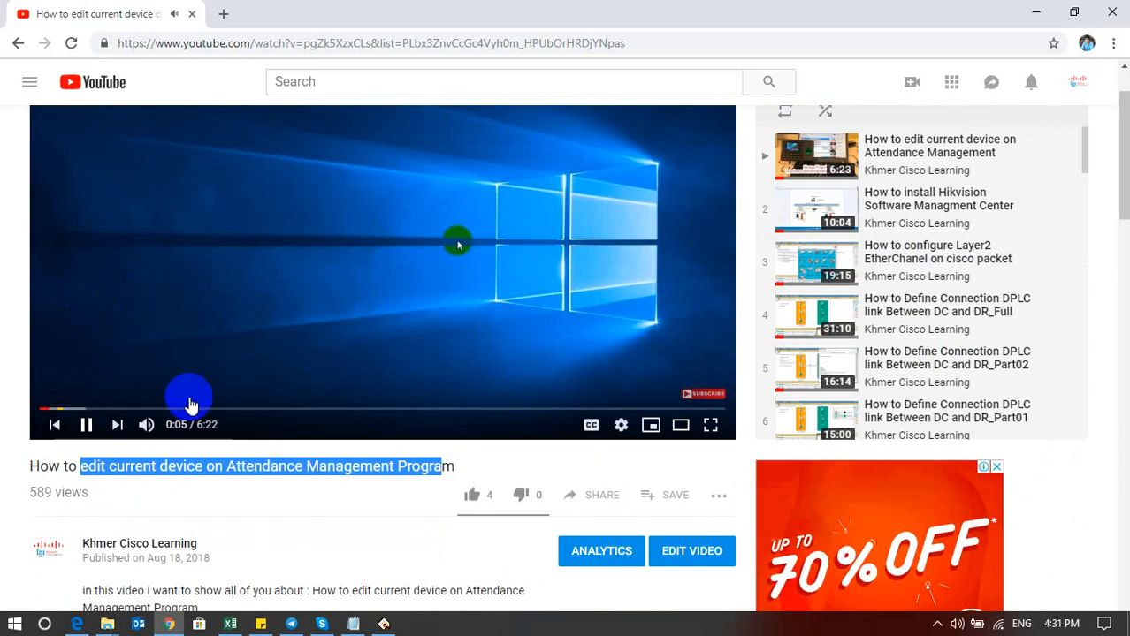
Look over the paused video's playlist entries, description and comments.
scroll(435, 318, "up", 1)
scroll(435, 318, "down", 7)
scroll(435, 313, "up", 7)
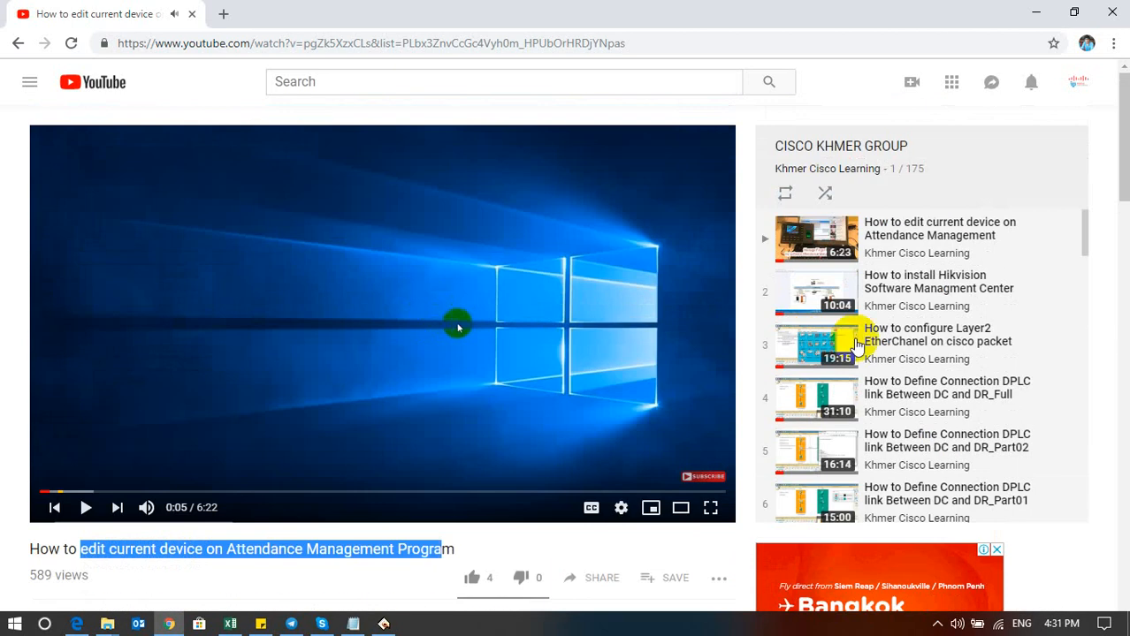
scroll(584, 341, "down", 2)
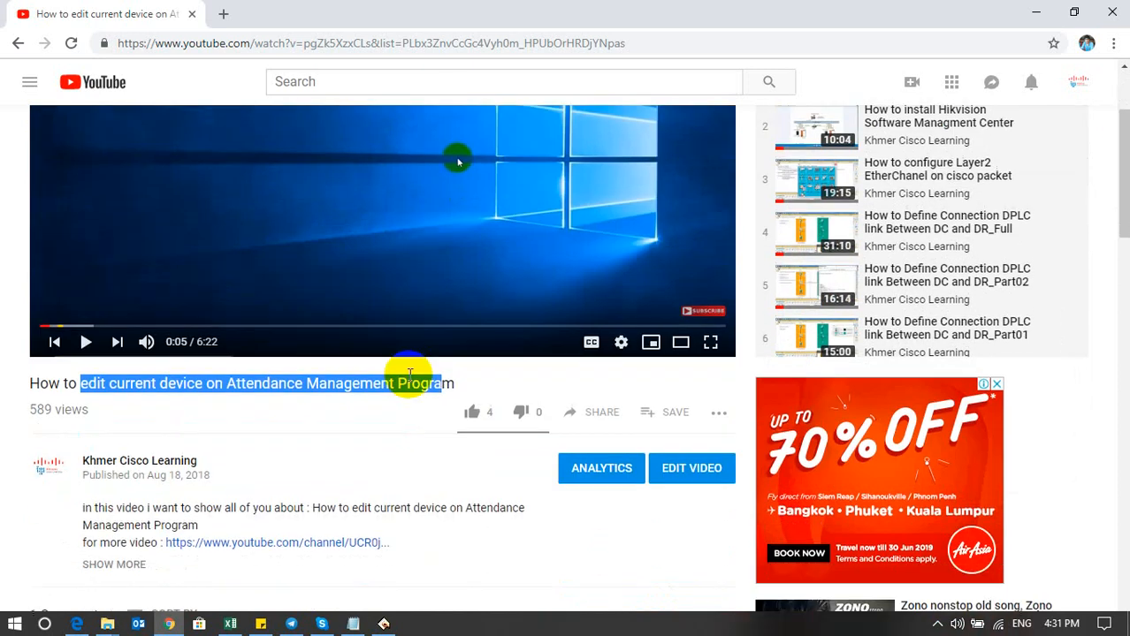
scroll(663, 288, "up", 2)
scroll(662, 289, "down", 1)
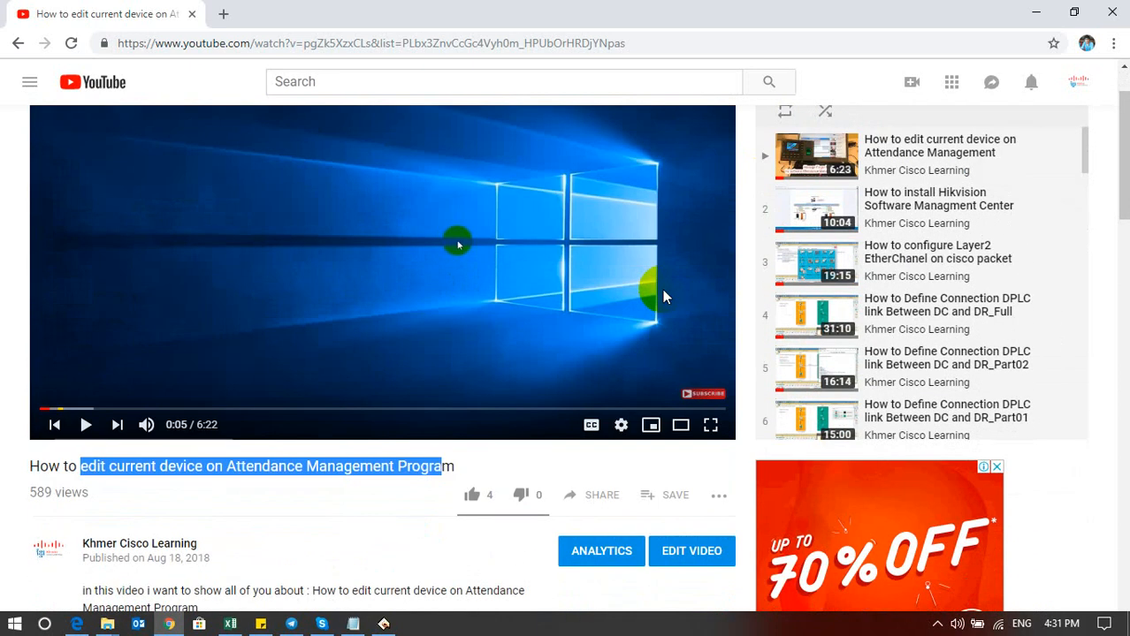
scroll(662, 289, "down", 3)
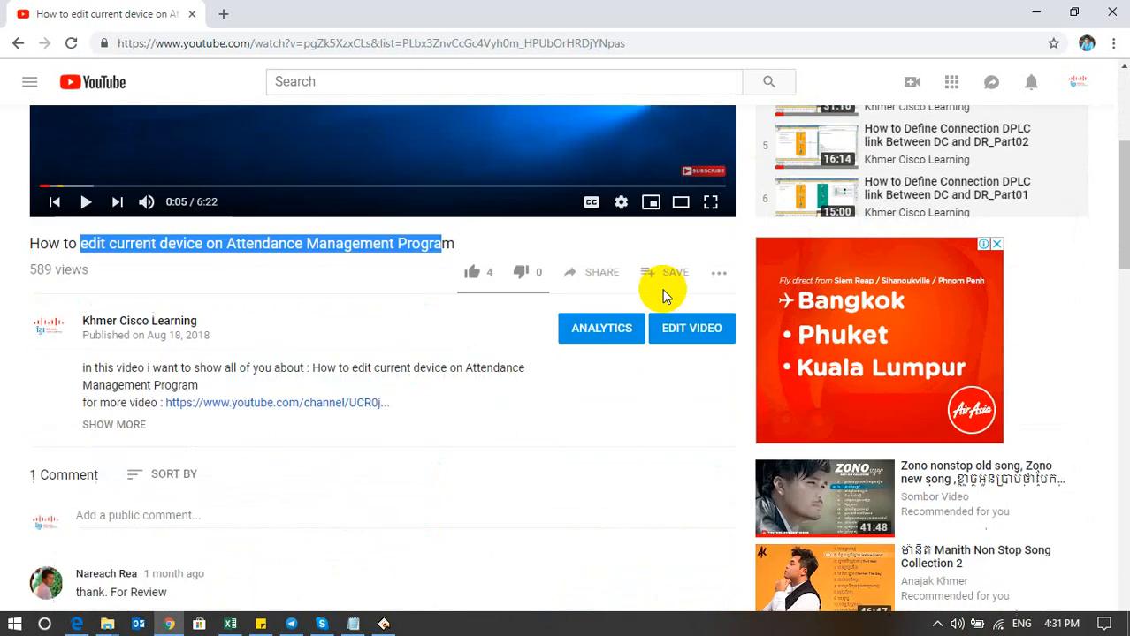
scroll(665, 298, "up", 1)
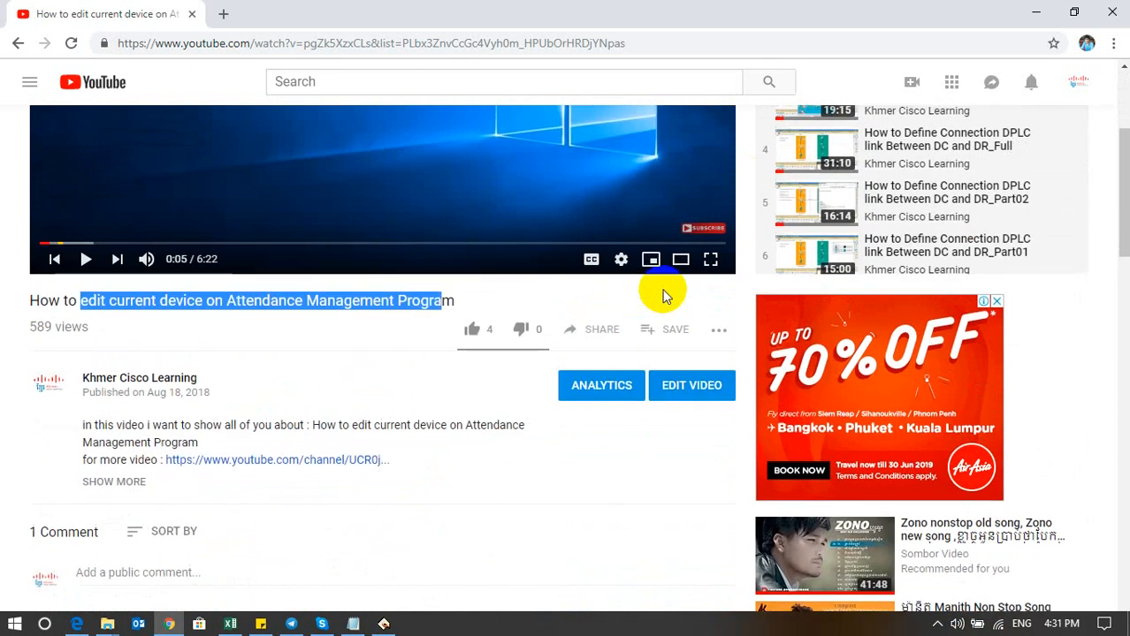
left_click(1079, 82)
left_click(1079, 82)
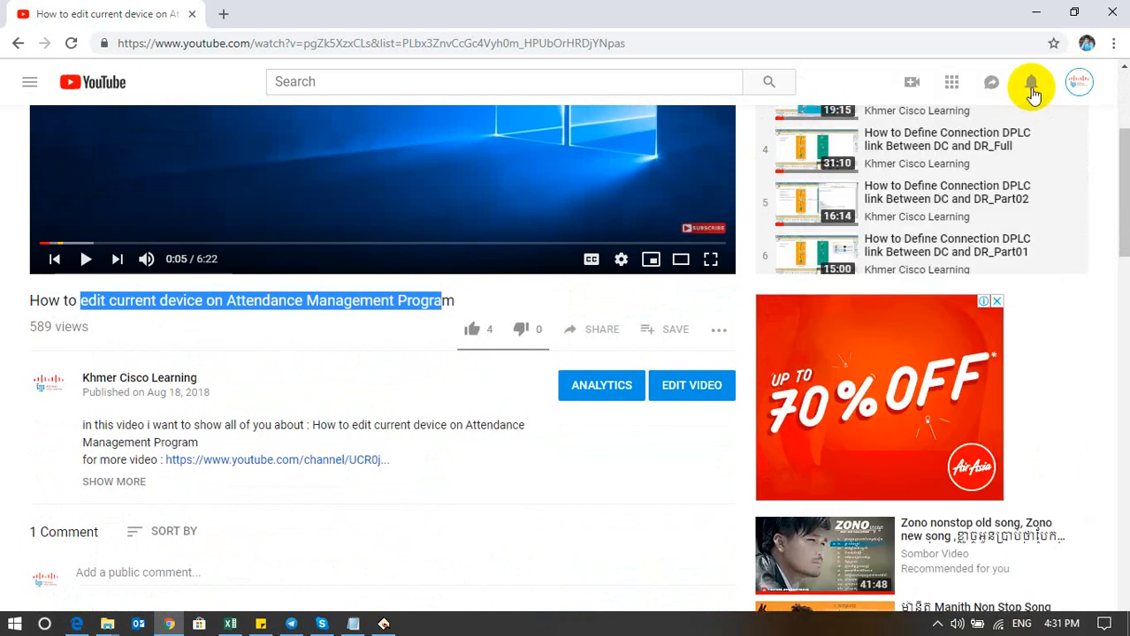
left_click(1031, 86)
left_click(1031, 86)
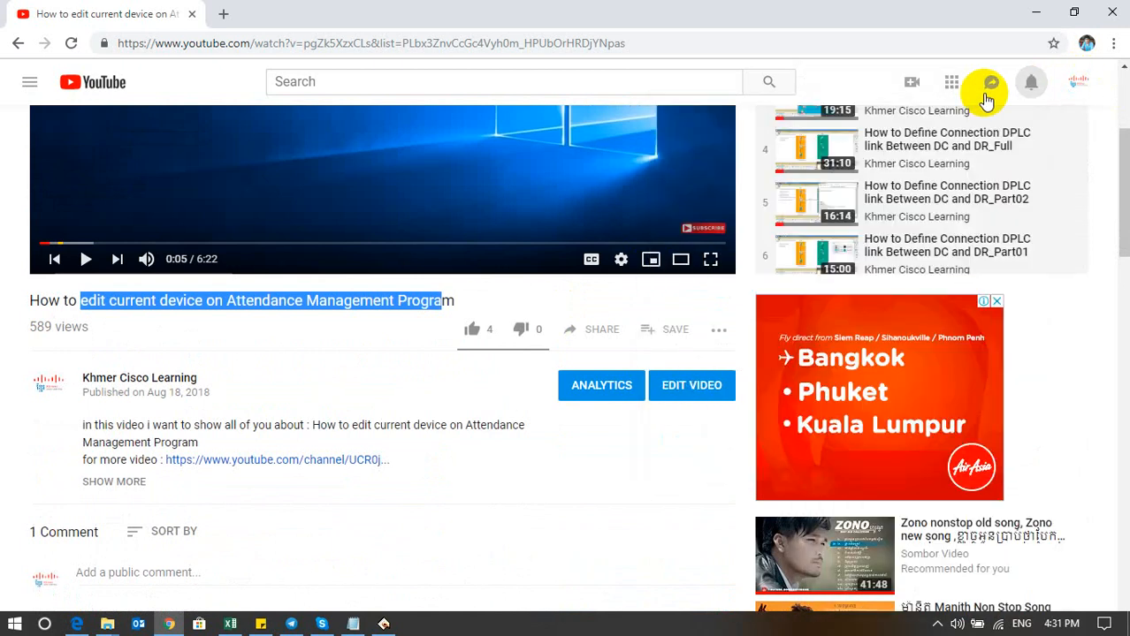
Open the channel page through the video's Subscribe watermark, look it over and go to the YouTube home page.
scroll(389, 345, "down", 1)
scroll(447, 346, "down", 1)
scroll(453, 340, "up", 1)
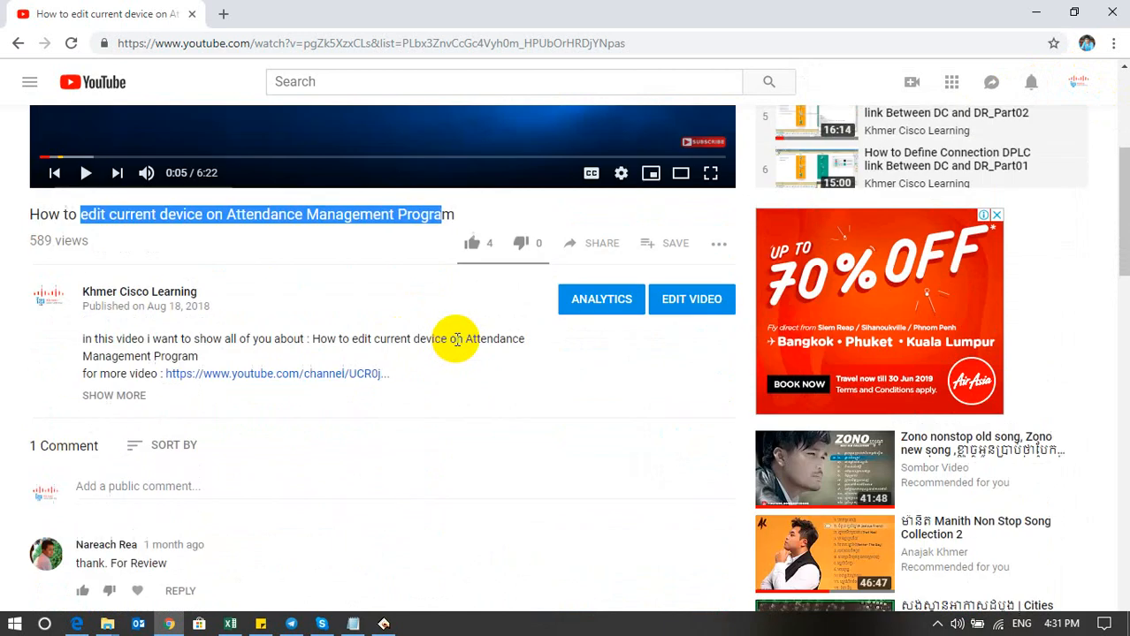
scroll(389, 341, "up", 1)
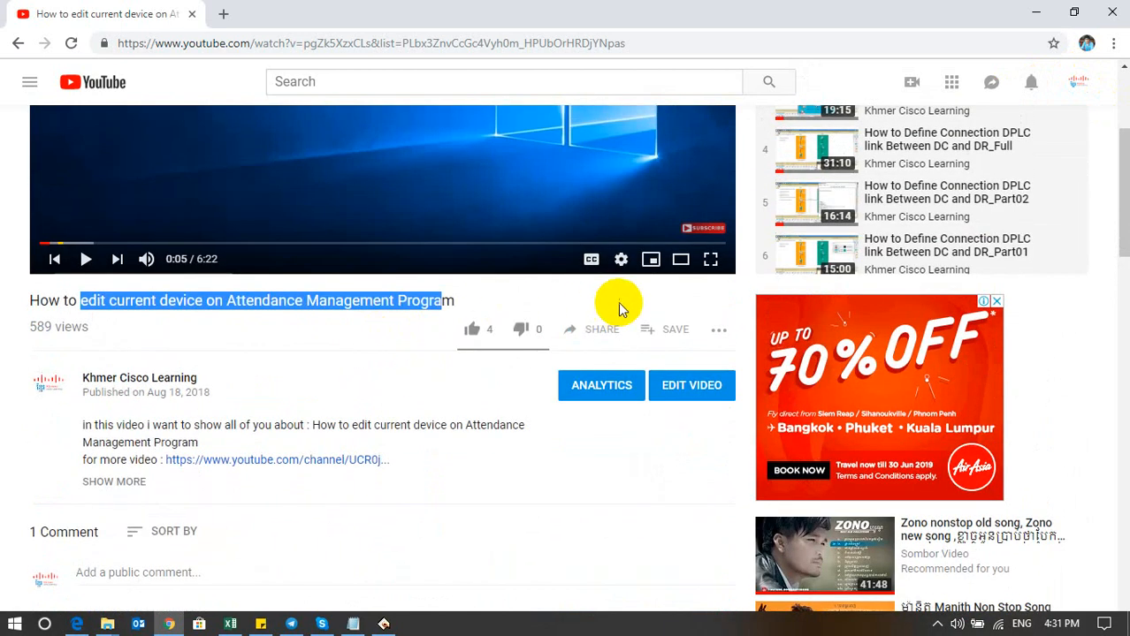
scroll(618, 305, "up", 2)
mouse_move(704, 404)
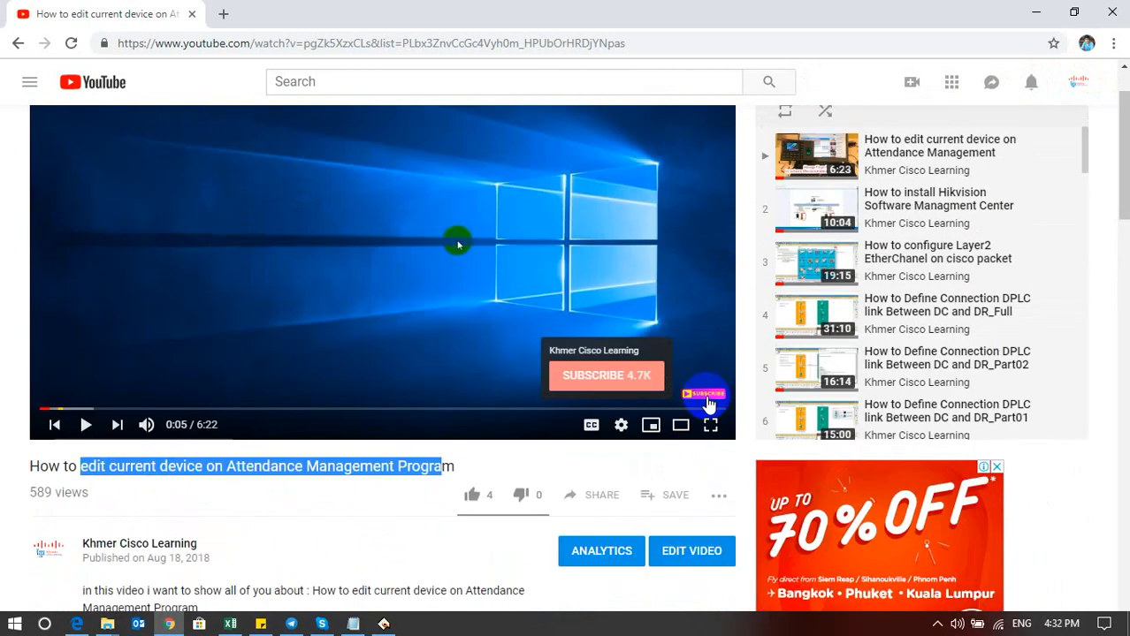
left_click(705, 400)
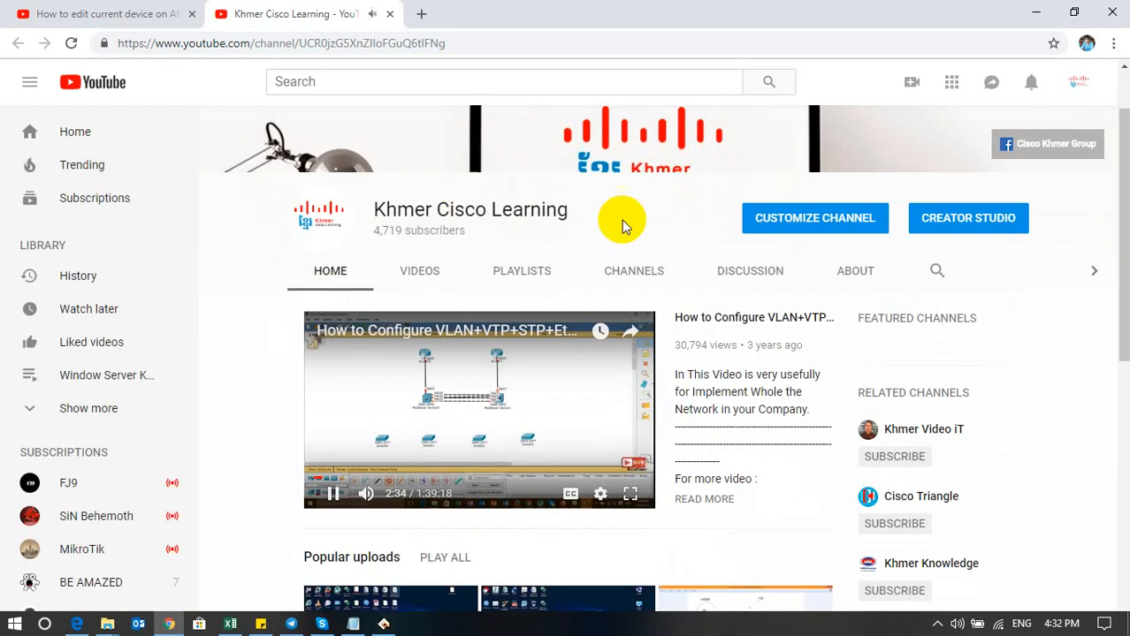
scroll(456, 290, "down", 3)
scroll(530, 234, "up", 3)
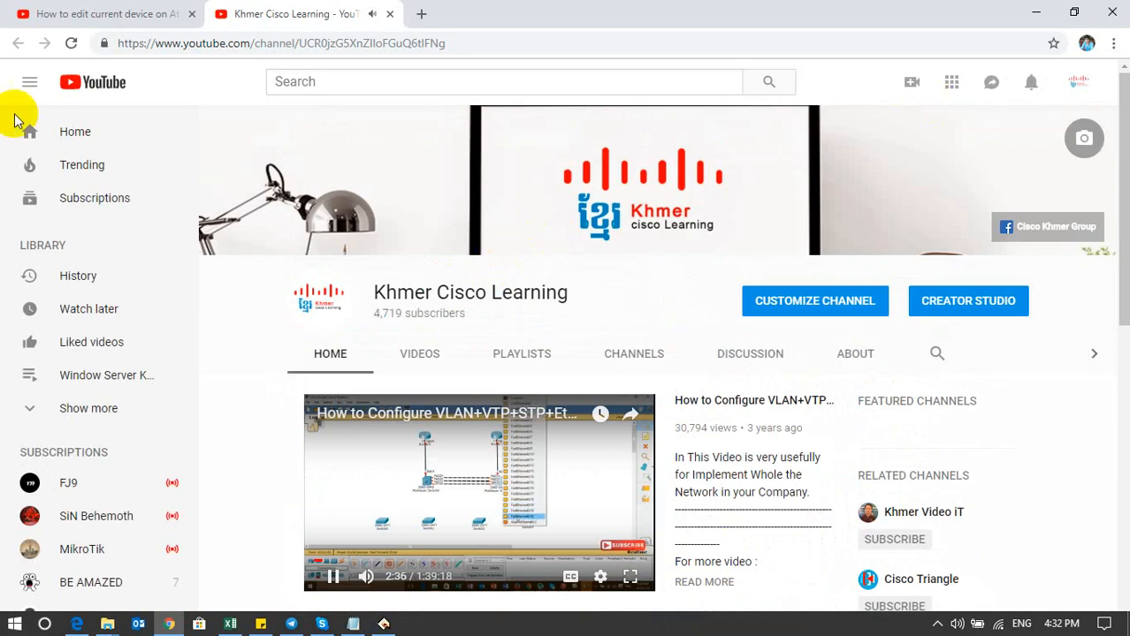
left_click(102, 131)
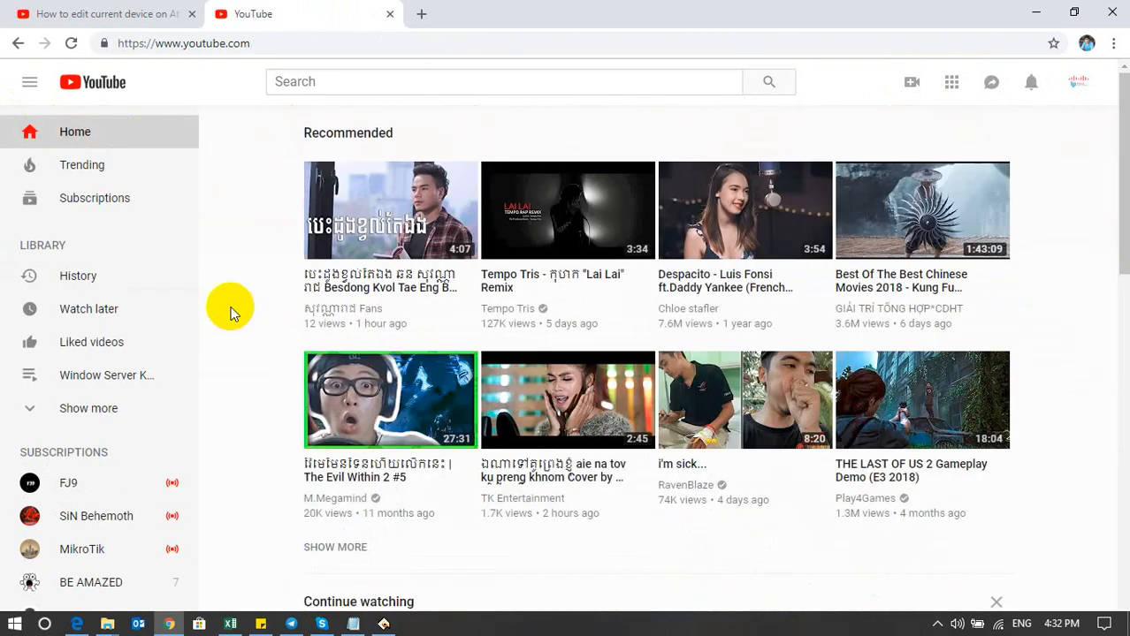
Minimise the browser and refresh the Windows desktop.
left_click(1038, 16)
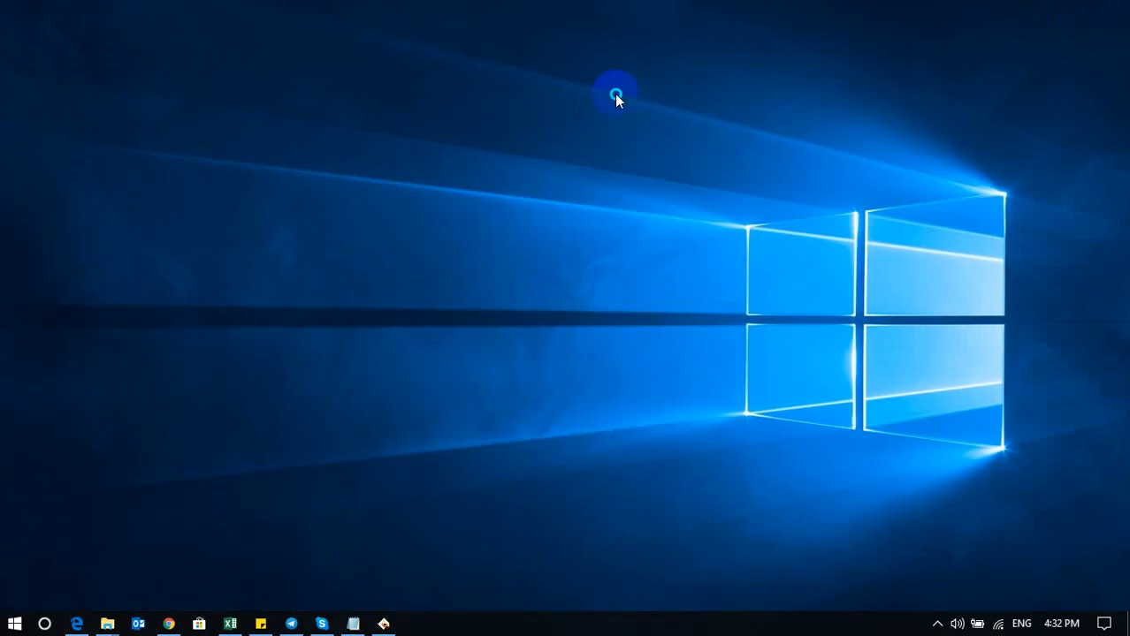
right_click(615, 94)
left_click(658, 144)
right_click(529, 67)
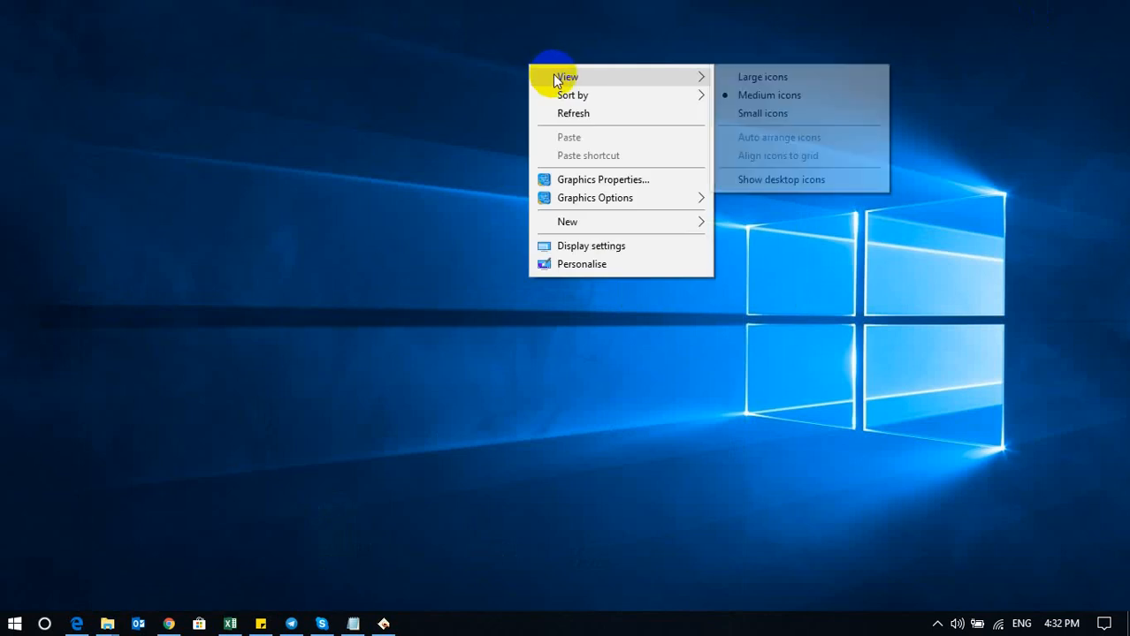
left_click(812, 350)
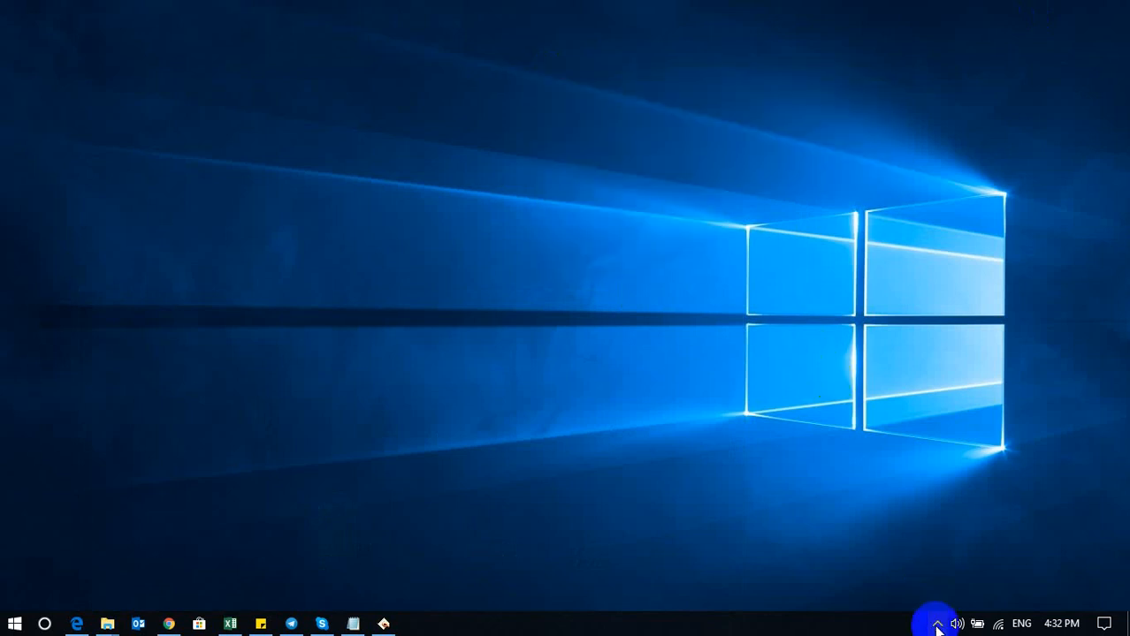